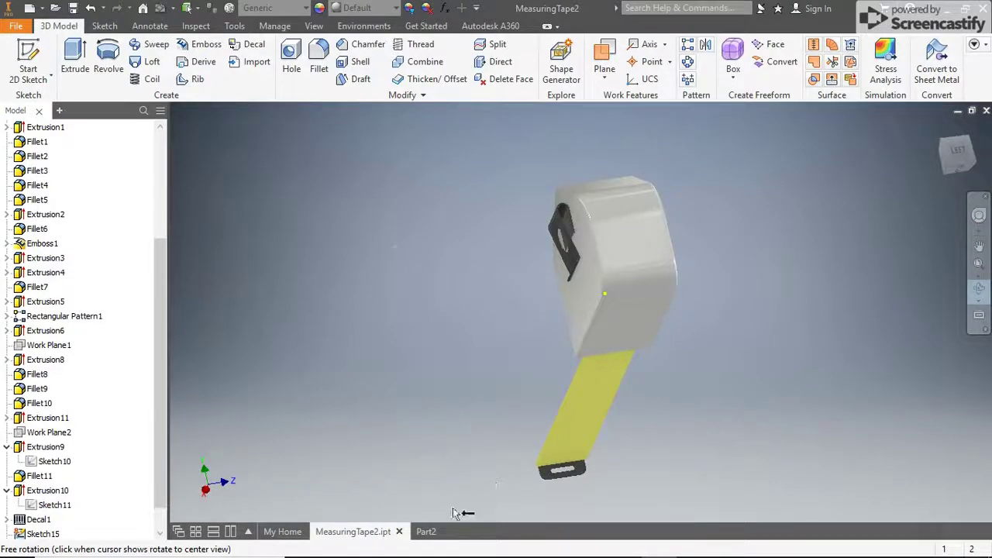
Step: Switch to the empty Part2 document and save it as a part named TapeMeasure_ followed by the last name
left_click(426, 532)
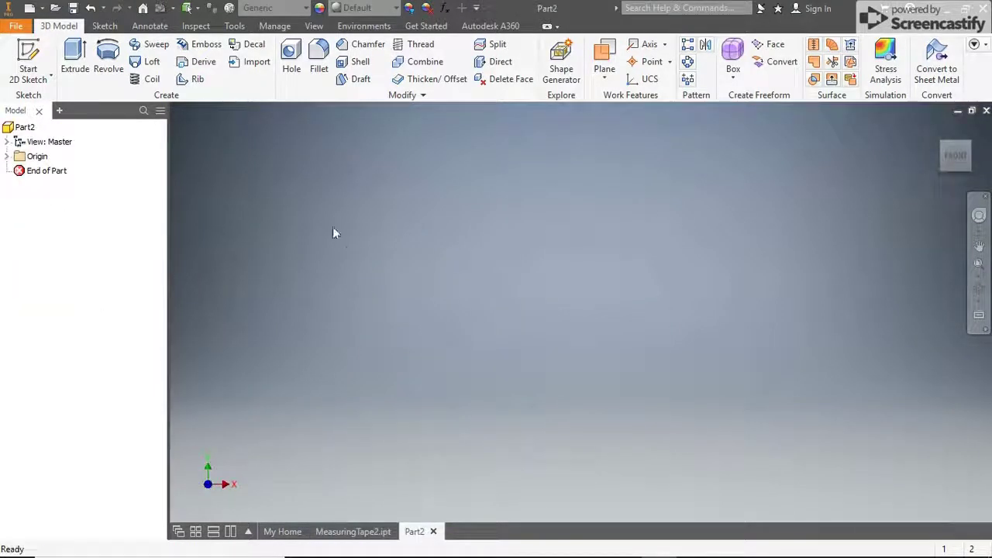
left_click(15, 26)
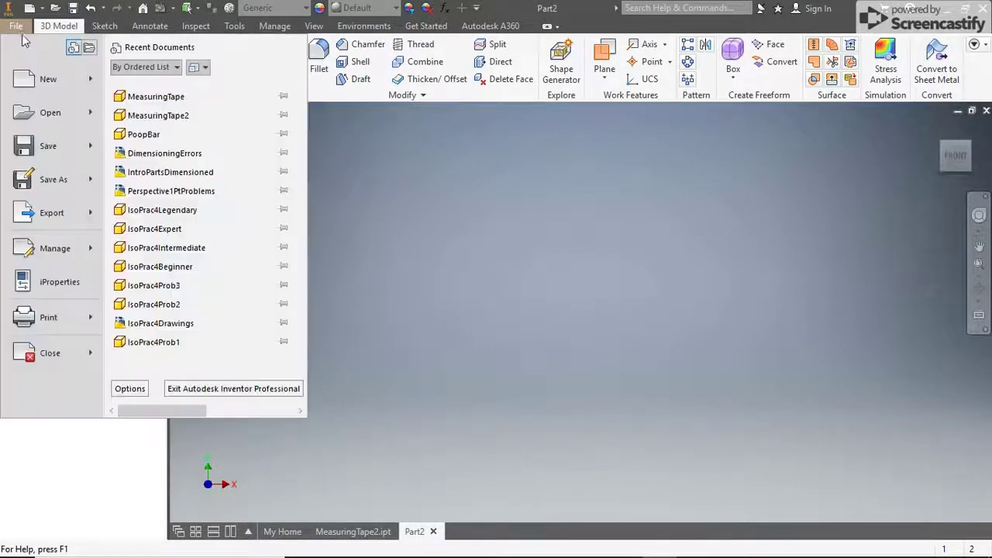
left_click(38, 184)
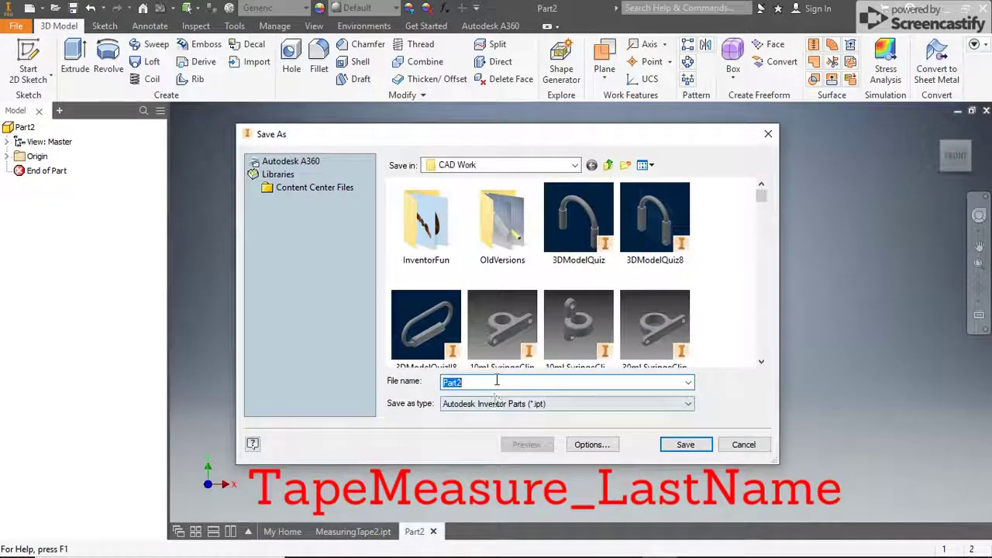
type("TapeMeasure_Dillman")
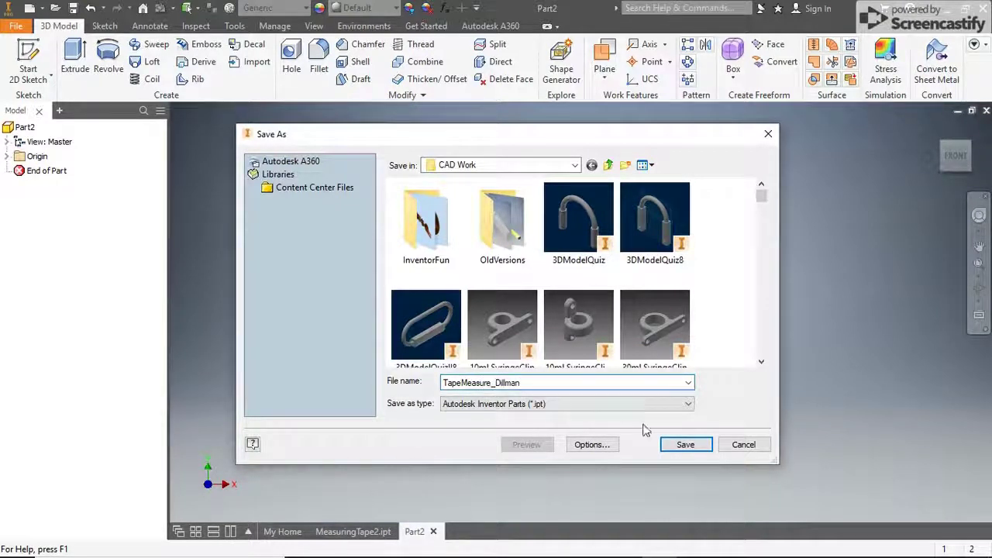
left_click(685, 444)
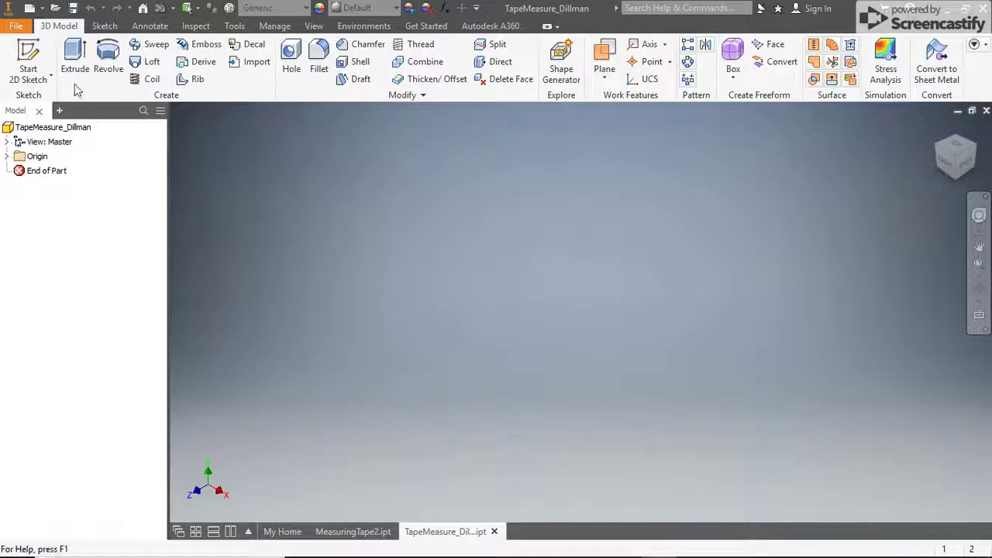
Step: Sketch a closed five-sided house-shaped outline about 0.43 in wide around the origin on the front (XY) plane
left_click(30, 56)
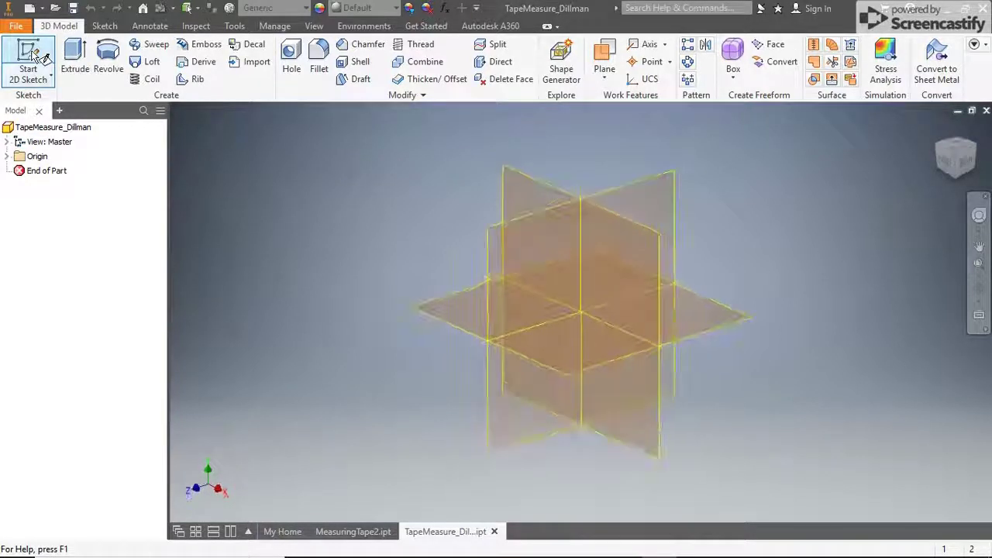
left_click(518, 197)
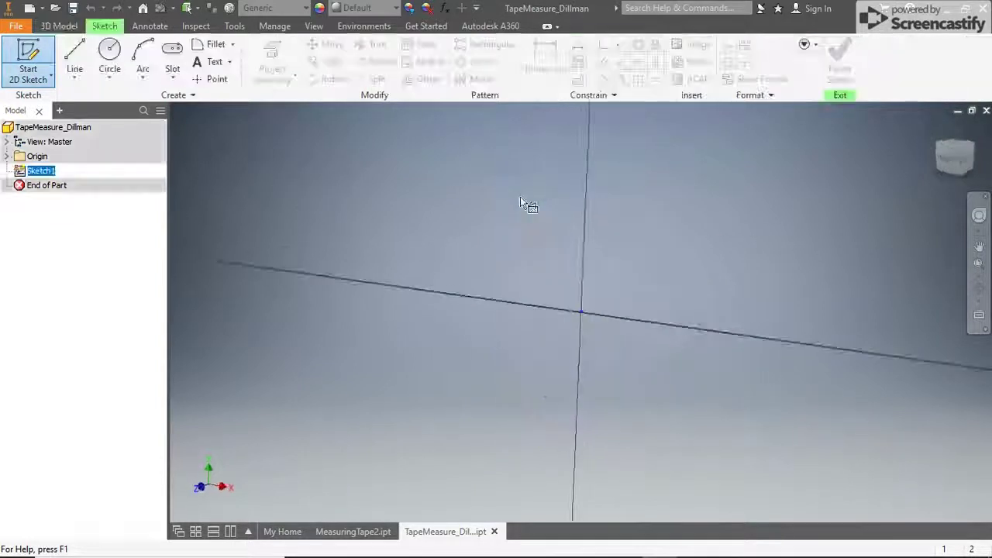
left_click(75, 60)
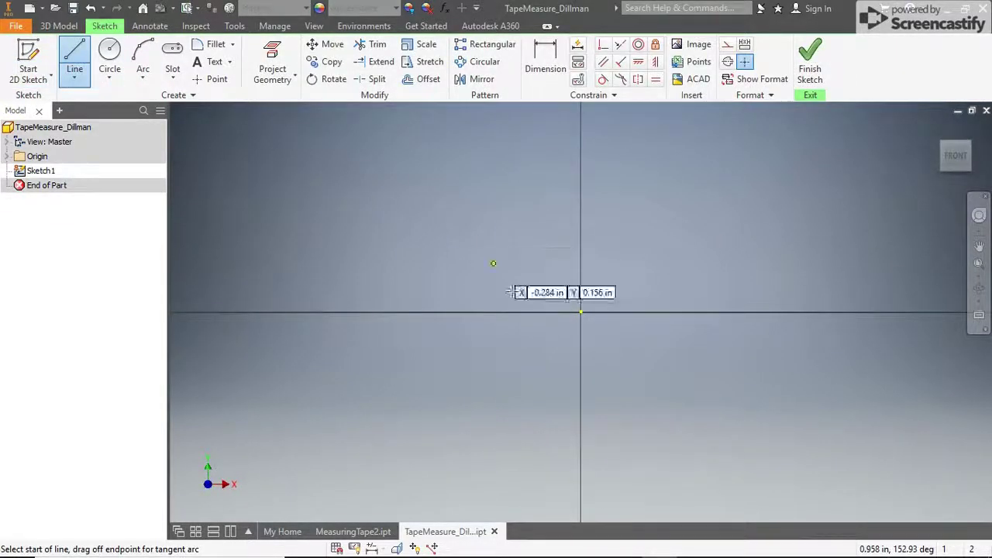
left_click(622, 372)
left_click(489, 372)
left_click(490, 271)
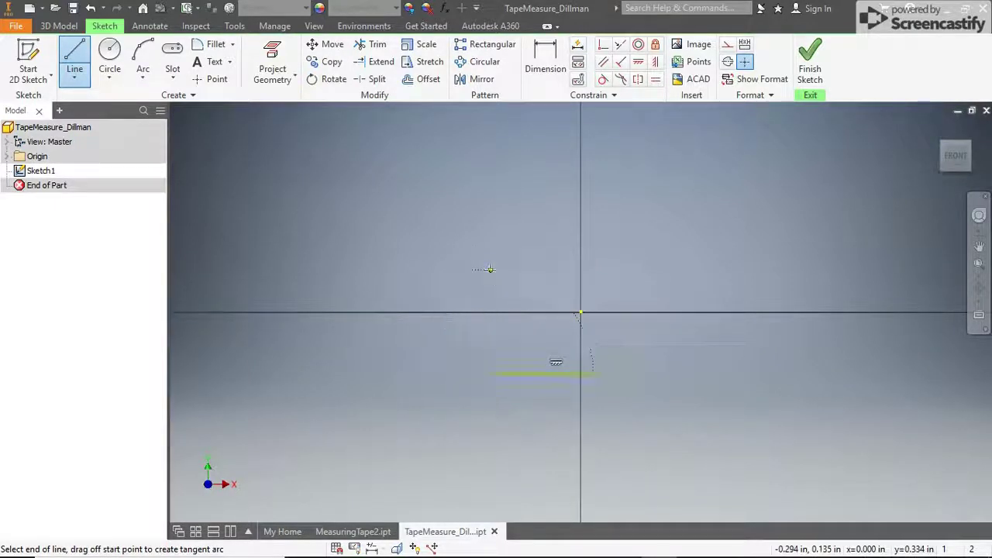
left_click(562, 231)
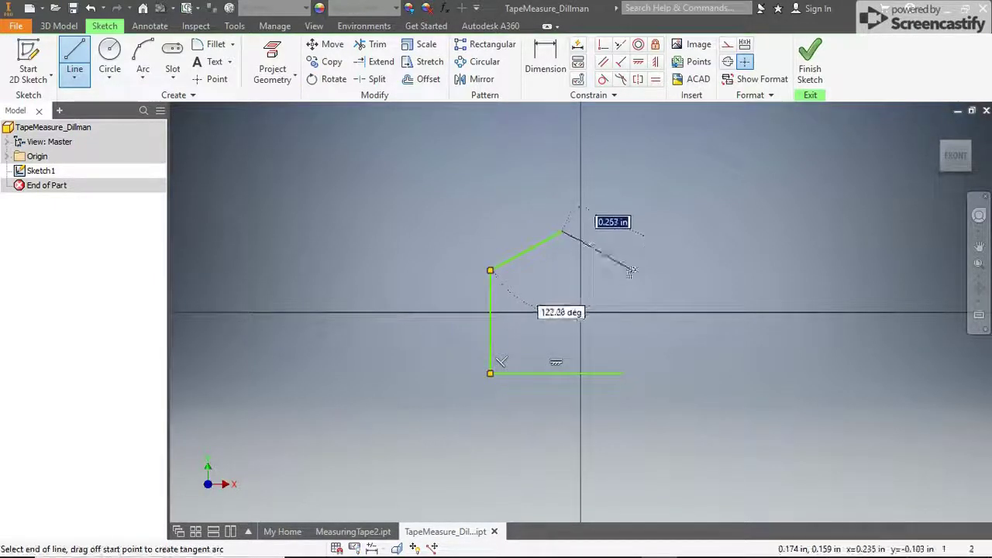
key("Escape")
left_click(623, 282)
left_click(623, 372)
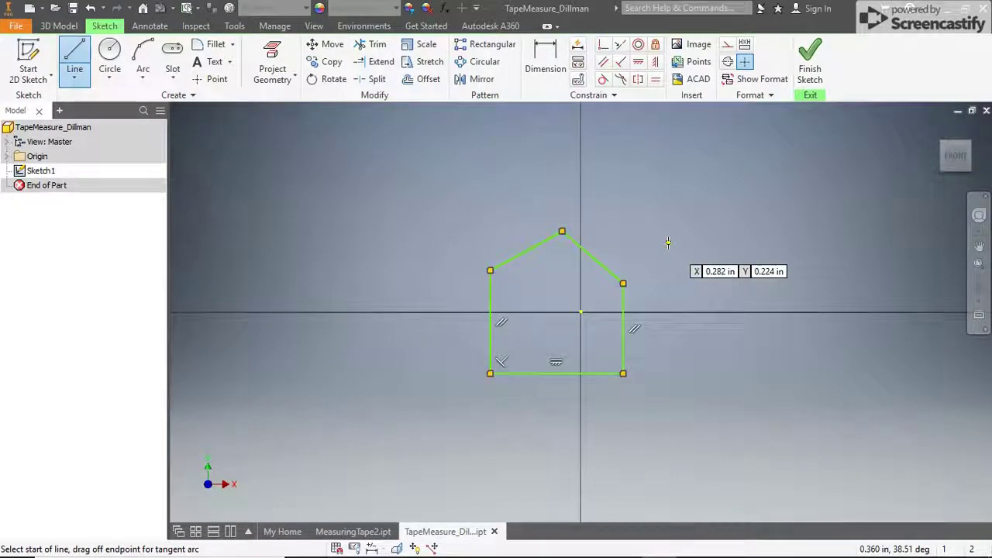
key("Escape")
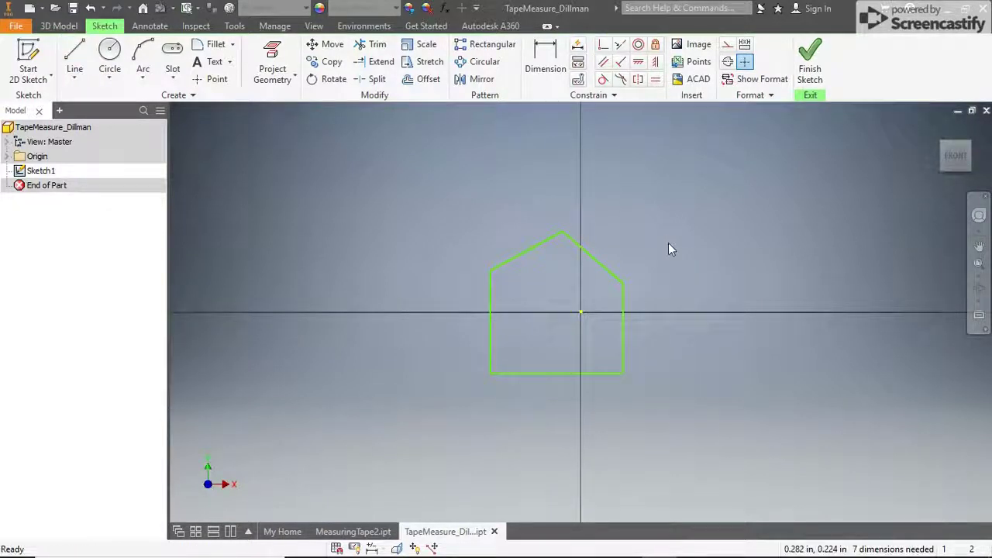
Step: Dimension the outline's horizontal base line at 3.5 in
left_click(544, 74)
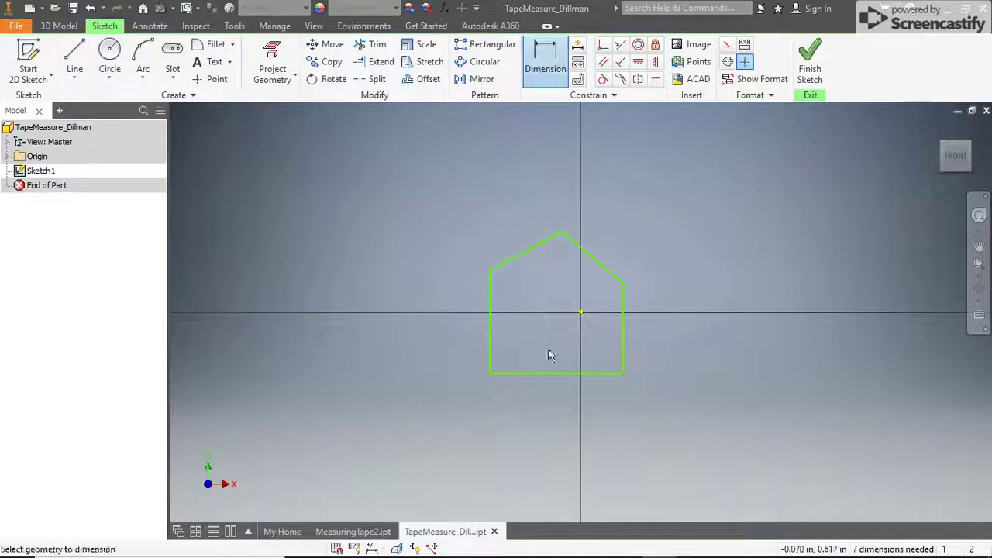
left_click(535, 375)
left_click(538, 401)
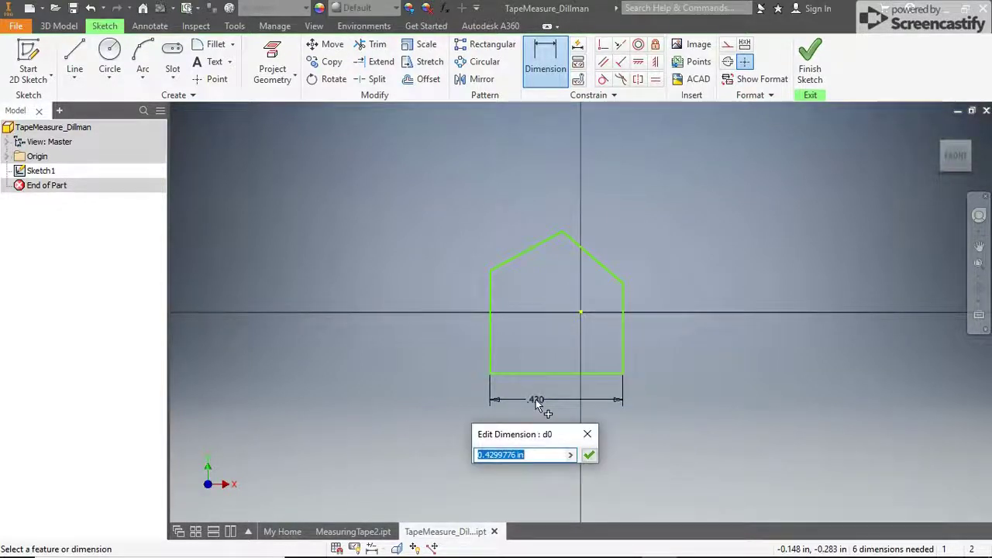
key("Return")
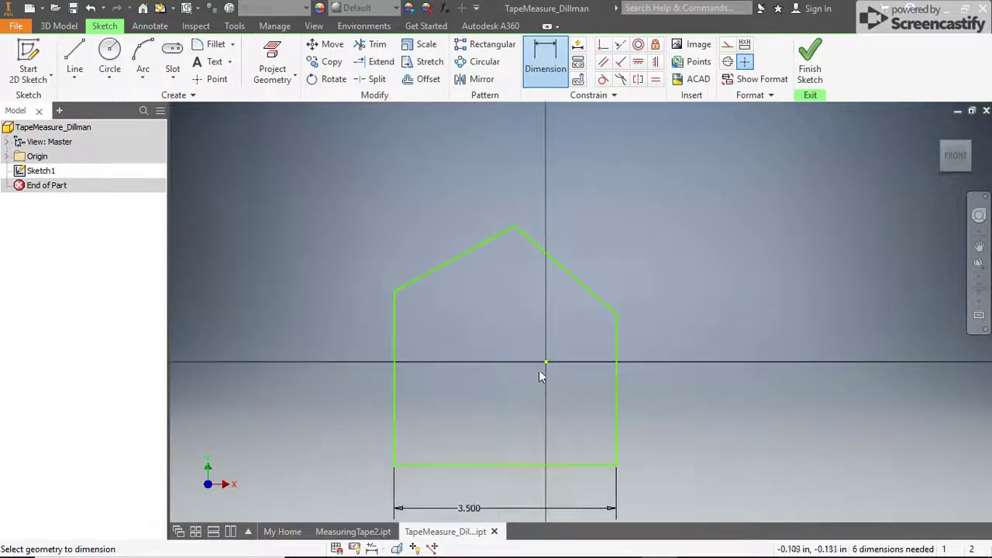
Step: Dimension the outline's left vertical side at 2 in and its right vertical side at 2.125 in
left_click(472, 372)
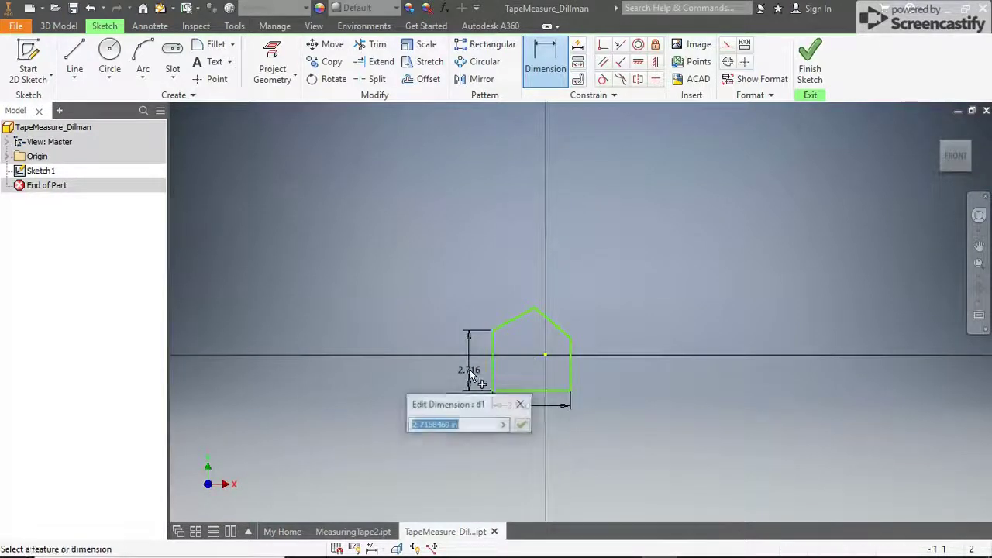
type("2")
key("Return")
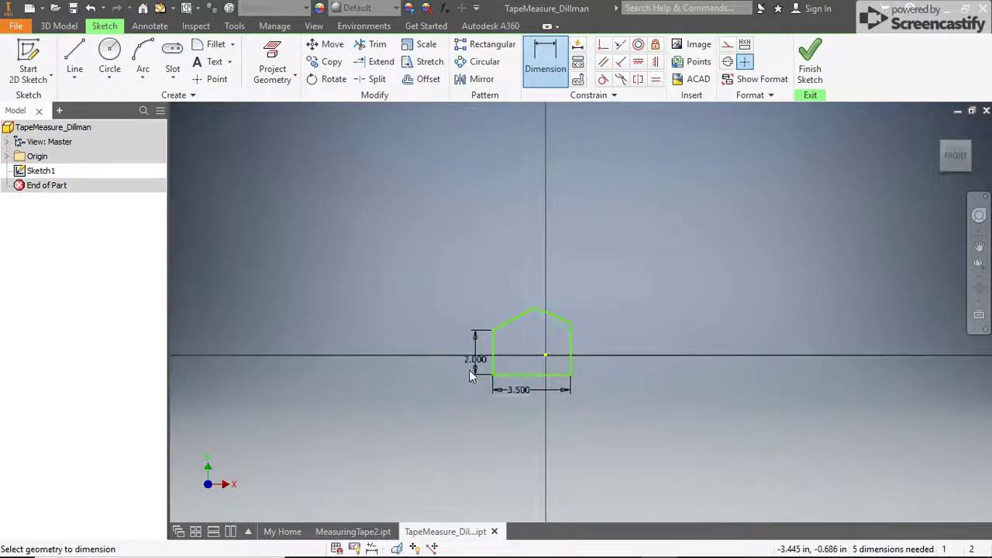
left_click(572, 346)
left_click(595, 349)
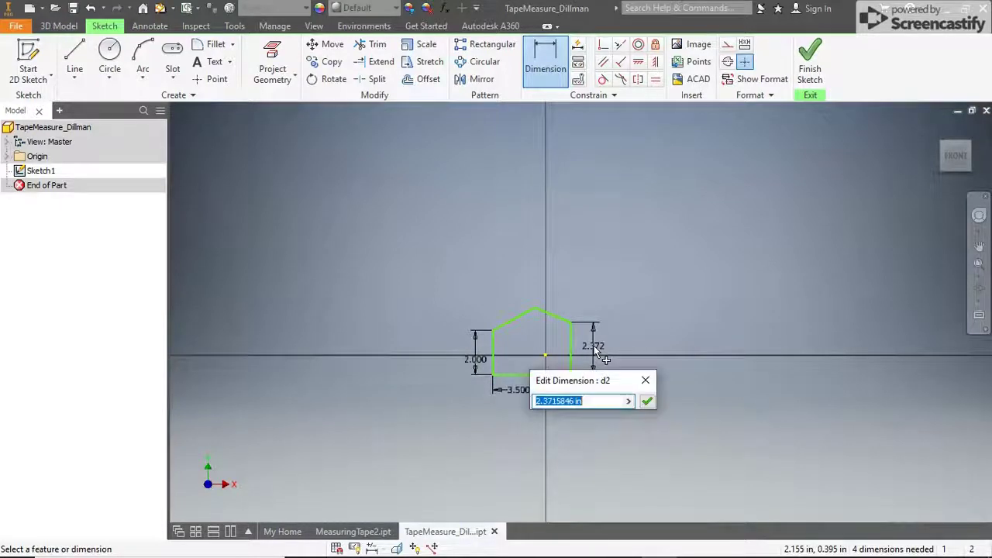
type("2.125")
key("Return")
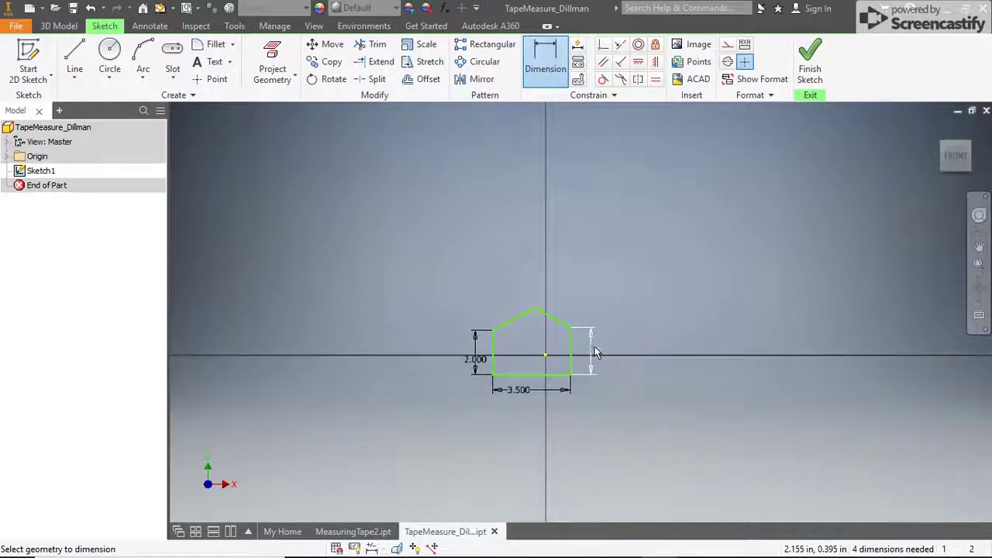
Step: Dimension the outline's peak 3 in above the base and 2 in horizontally from the left side
left_click(535, 309)
left_click(528, 376)
left_click(443, 347)
type("3")
key("Return")
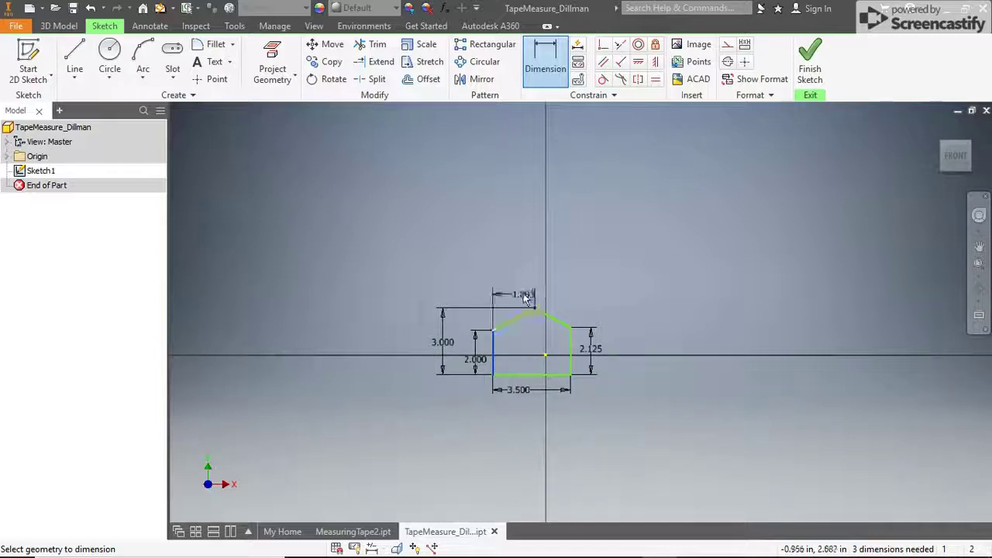
left_click(522, 295)
key("Return")
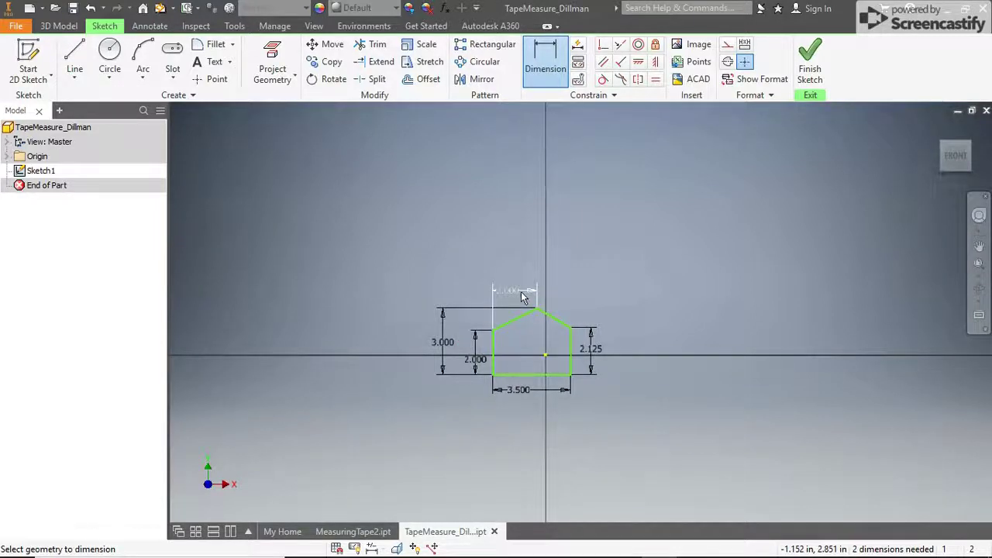
Step: Draw a circle centred on the lower part of the right vertical side and dimension its diameter at 0.5 in
scroll(521, 293, "up", 3)
left_click(113, 57)
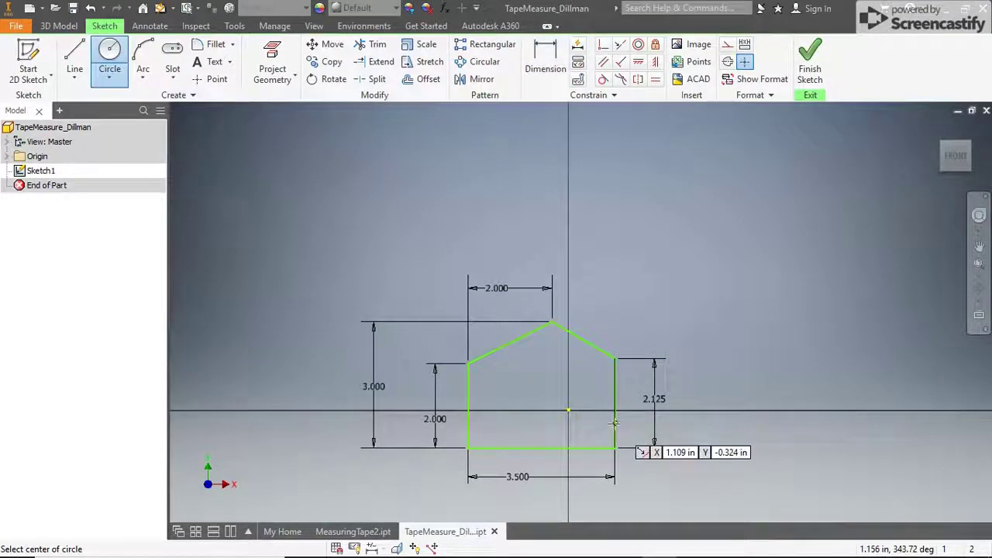
left_click(615, 422)
left_click(618, 419)
key("d")
left_click(613, 416)
left_click(595, 396)
type(".5")
key("Return")
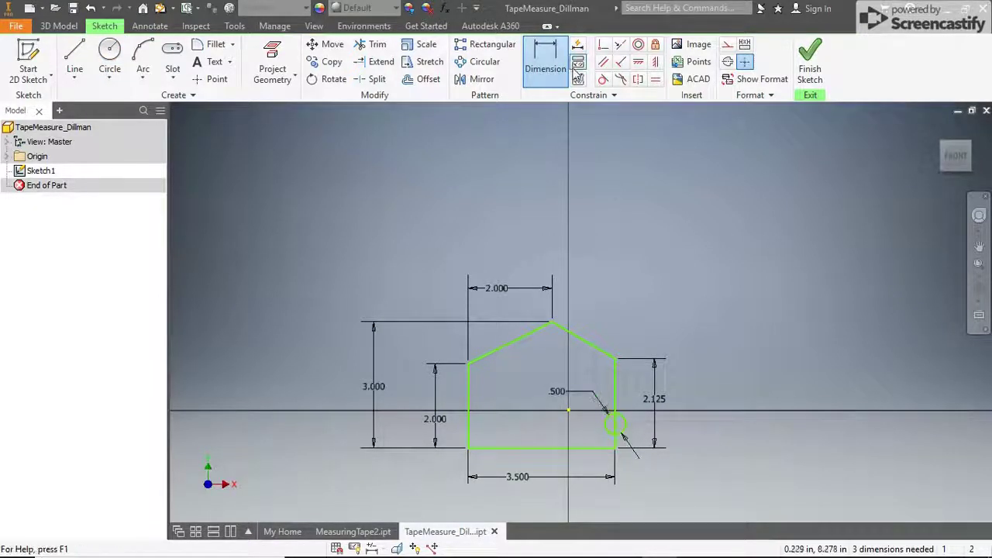
Step: Dimension the circle's centre 0.625 in above the base line
left_click(586, 436)
type(".")
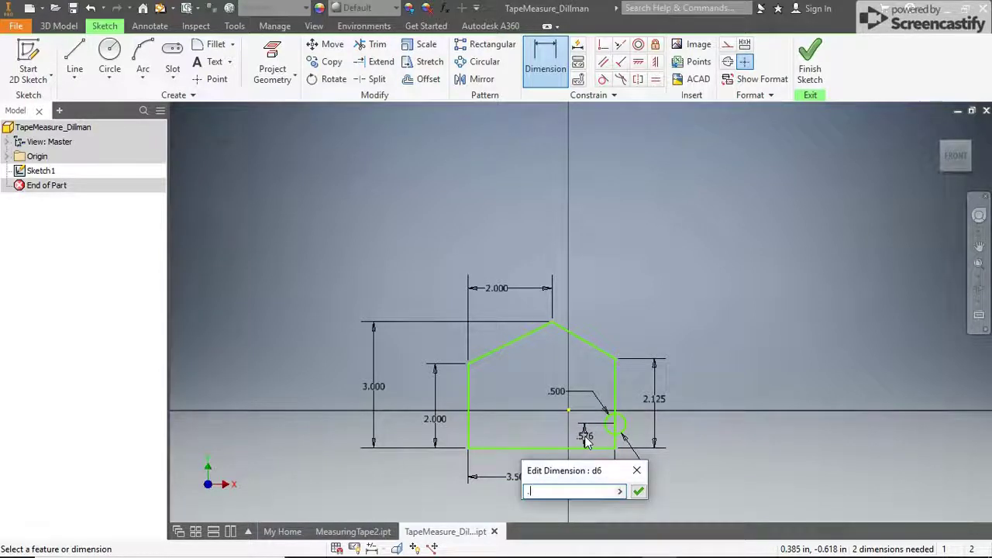
type("625")
key("Return")
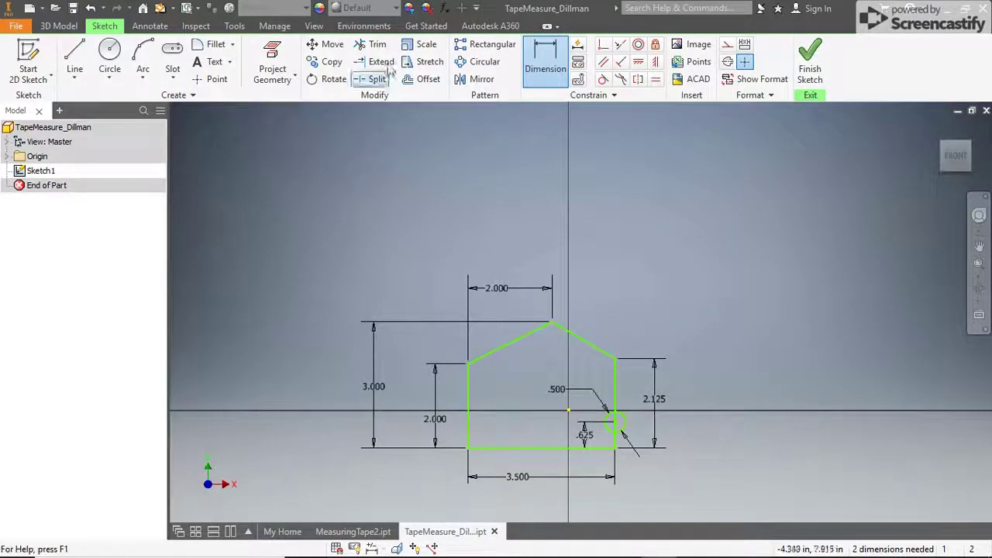
Step: Trim the circle's outer half and the side segment inside it to form a semicircular notch, and finish the sketch
left_click(373, 44)
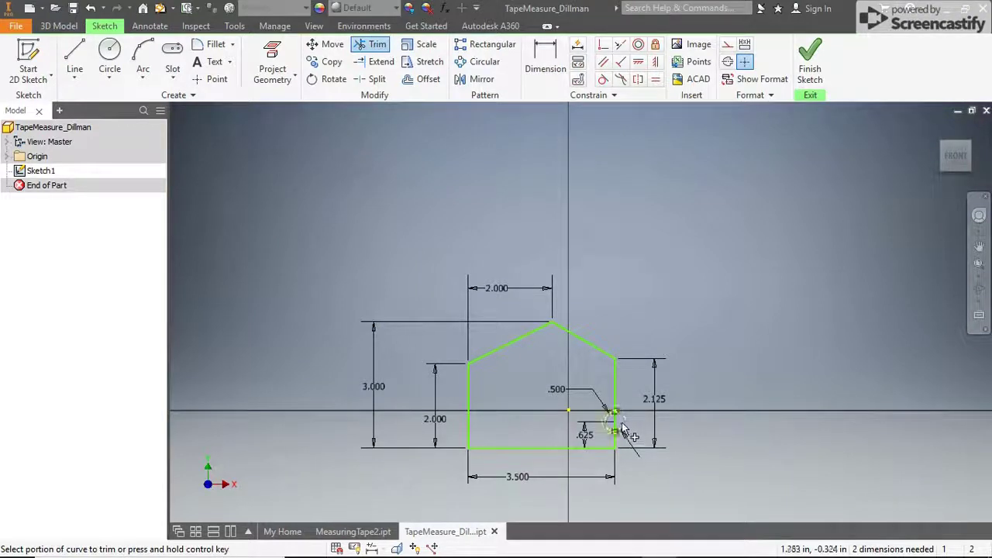
scroll(620, 430, "up", 3)
left_click(617, 420)
scroll(619, 422, "down", 3)
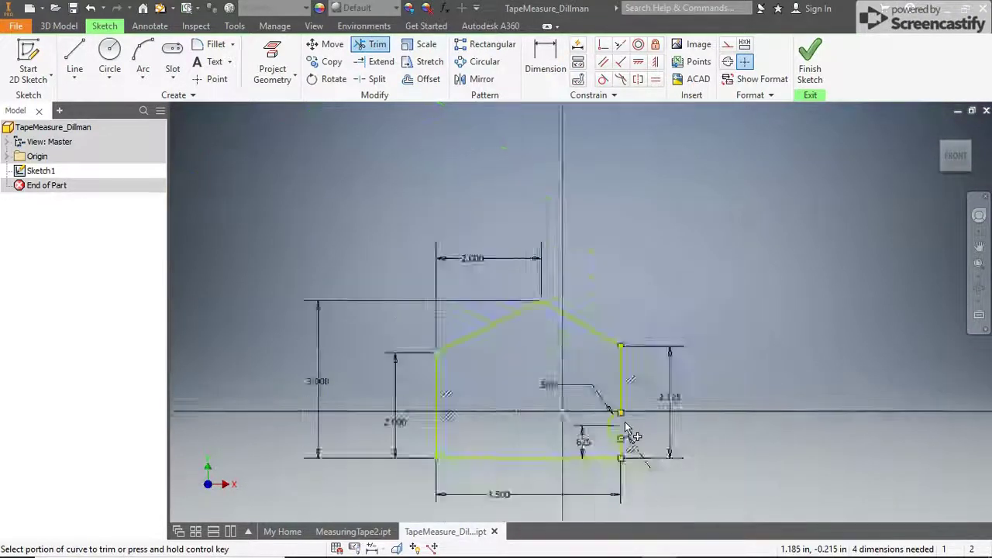
right_click(570, 341)
left_click(626, 318)
left_click(821, 77)
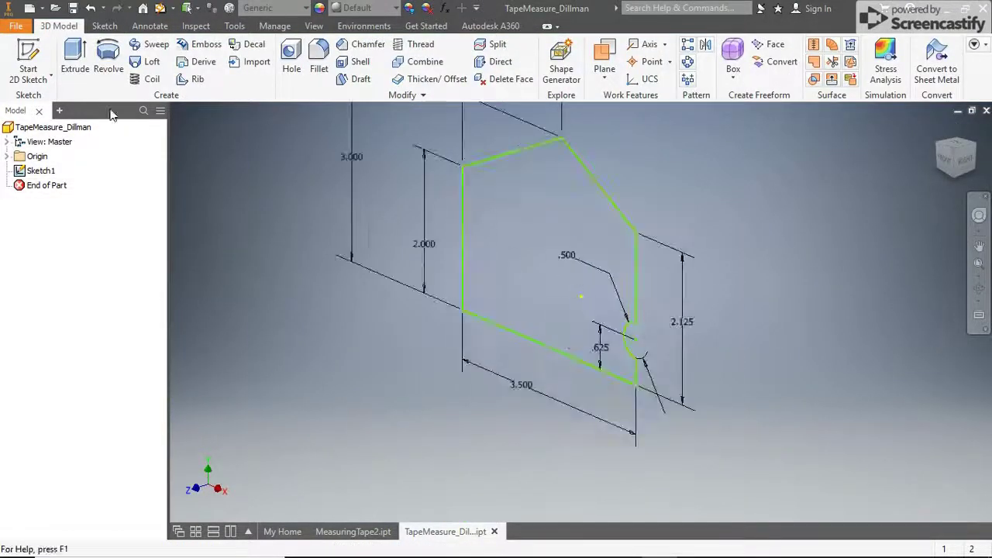
Step: Extrude the notched profile 1.5 in symmetrically about the sketch plane as a solid
left_click(76, 58)
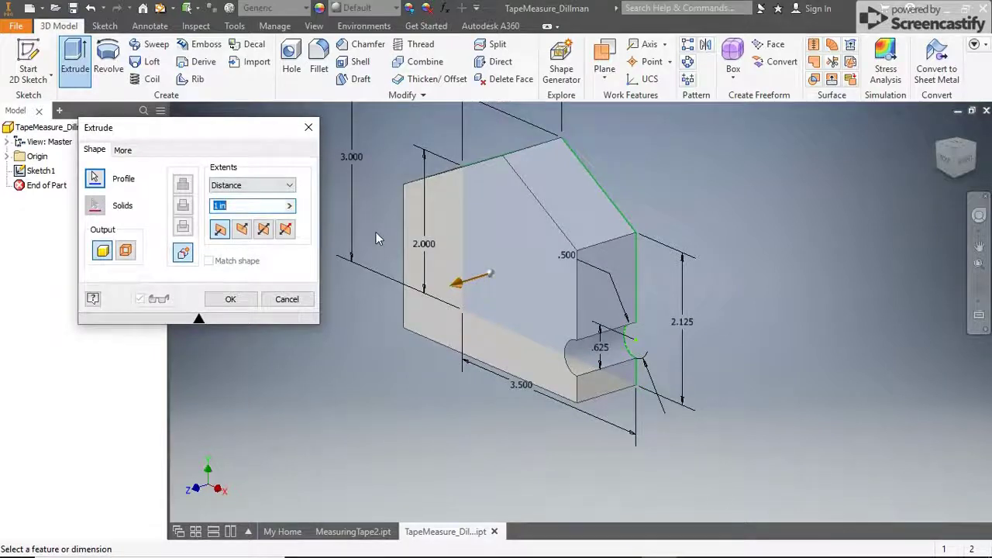
left_click(262, 229)
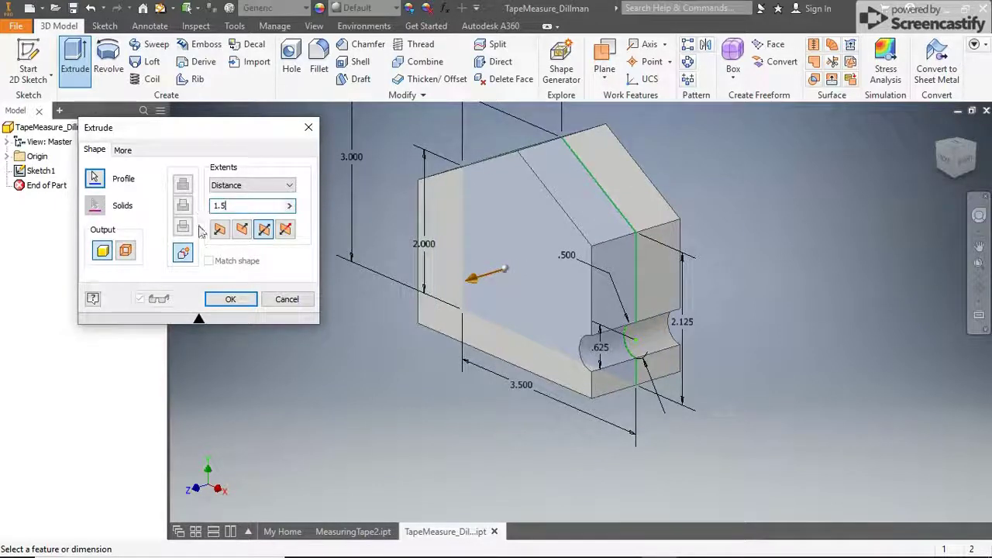
left_click(225, 300)
Step: Fillet the upper and lower notch edges and the bottom front edge of the body with a 0.125 in radius
scroll(331, 251, "down", 3)
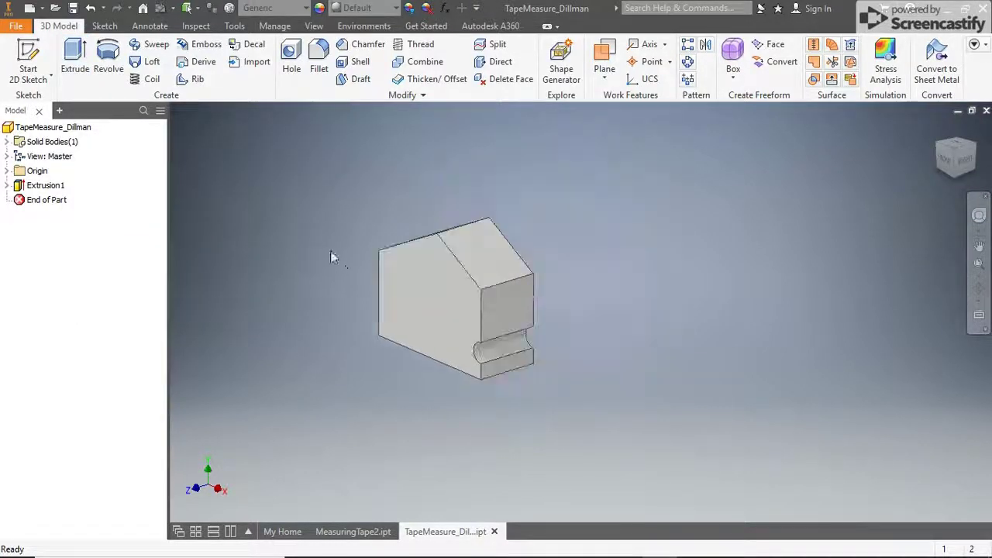
scroll(307, 332, "up", 5)
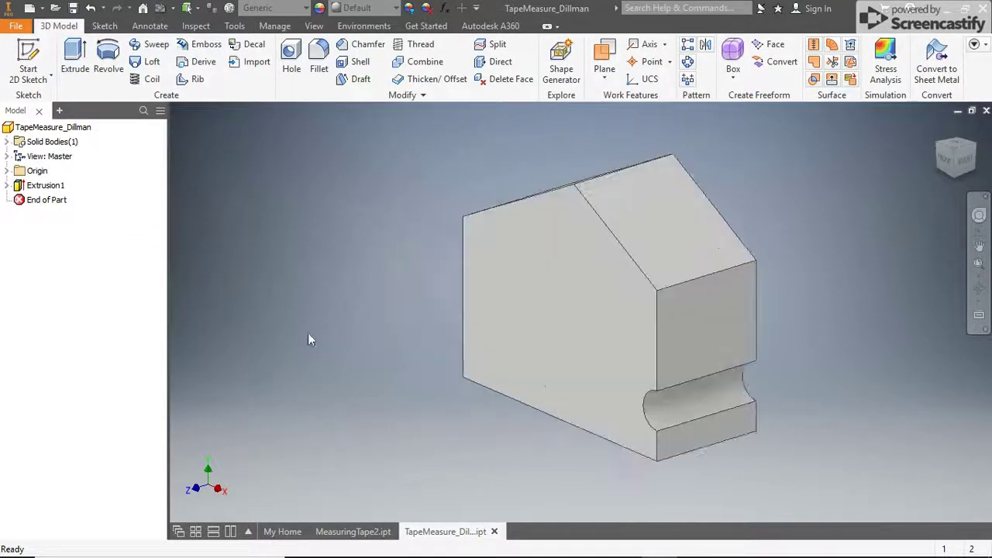
left_click(318, 71)
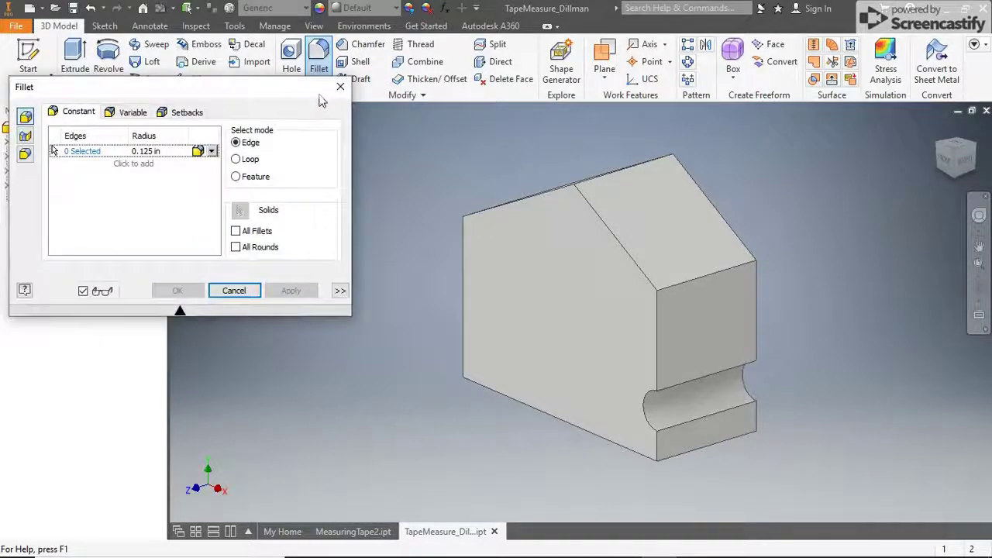
left_click(677, 387)
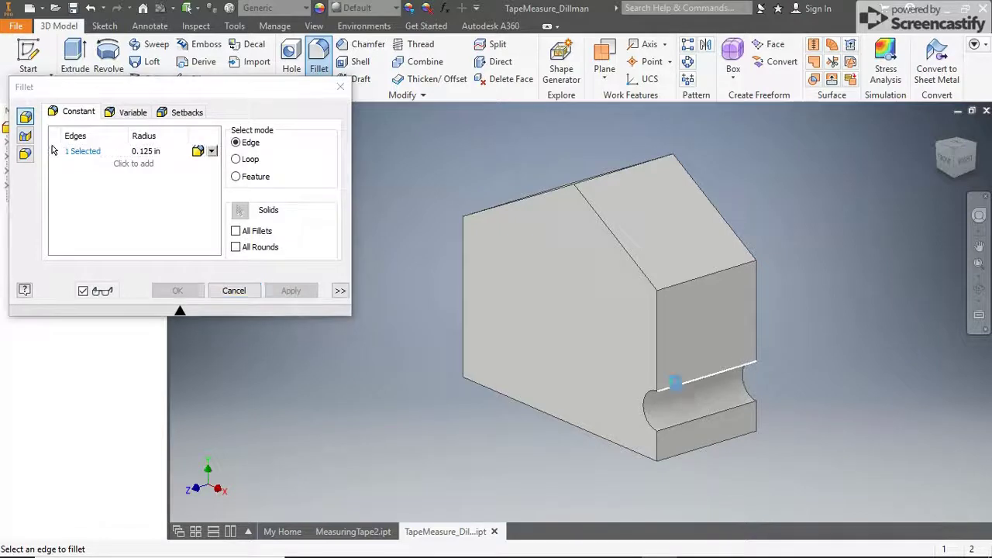
left_click(673, 431)
left_click(680, 457)
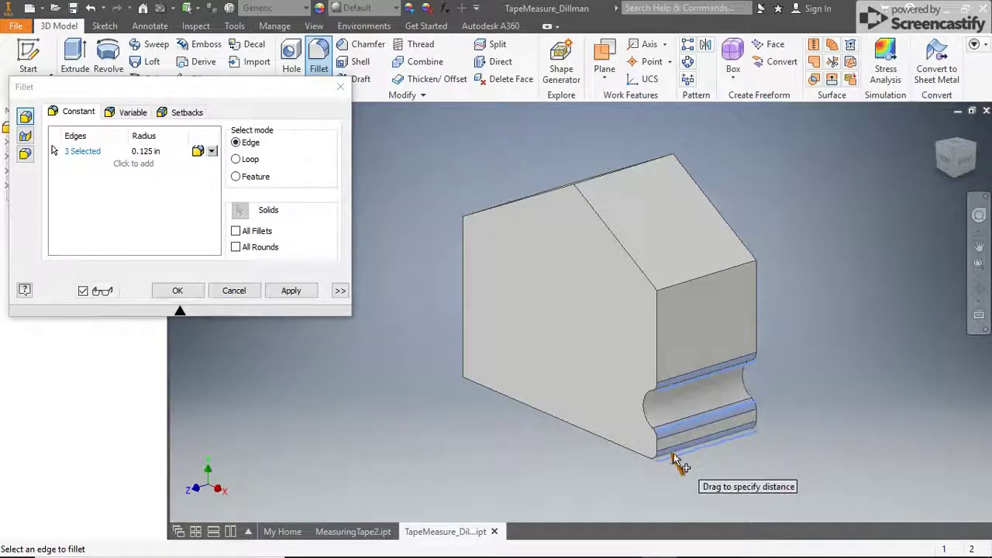
left_click(177, 294)
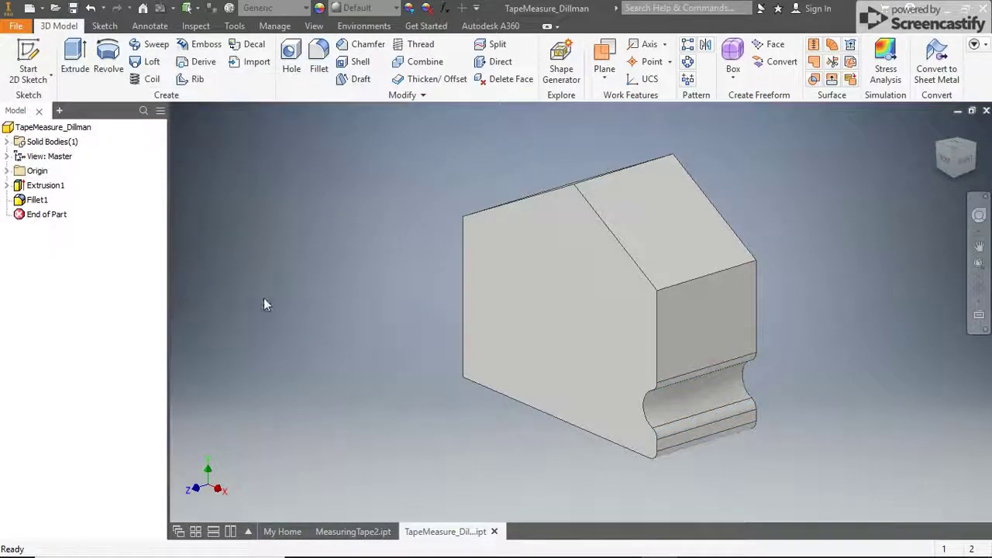
Step: Fillet the bottom rear edge, the top peak edge and the upper front edge of the body with a 0.5 in radius
left_click(332, 63)
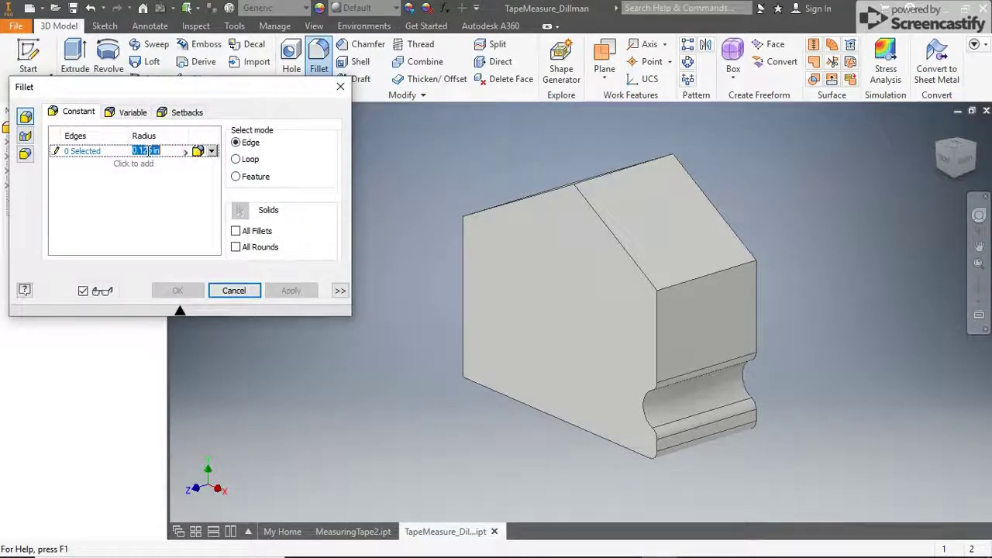
type("5")
left_click(482, 377)
left_click(601, 177)
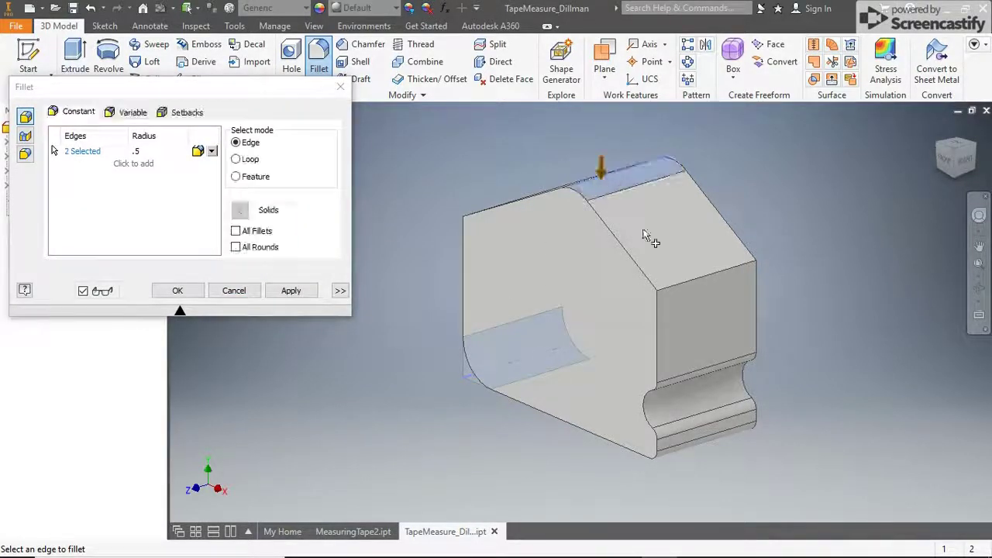
left_click(676, 285)
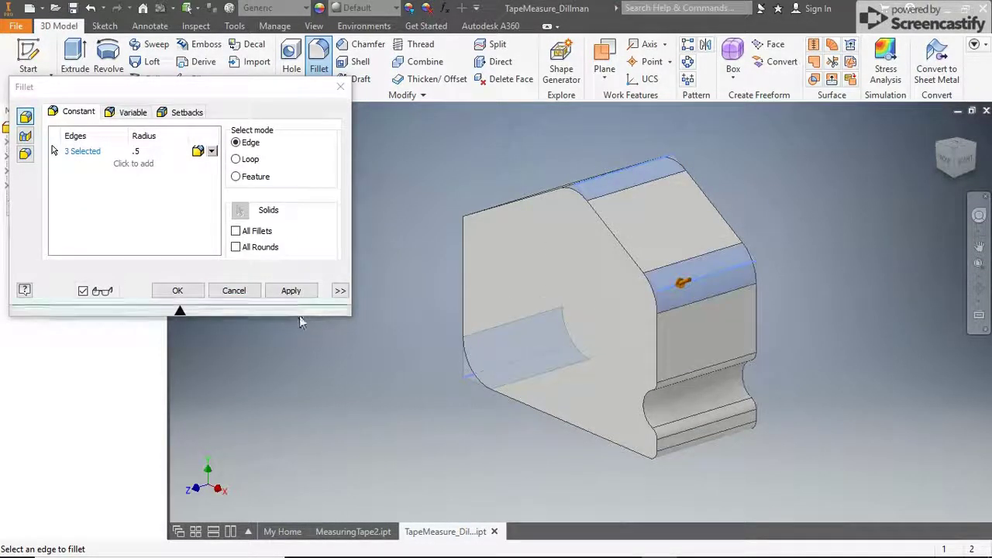
left_click(192, 293)
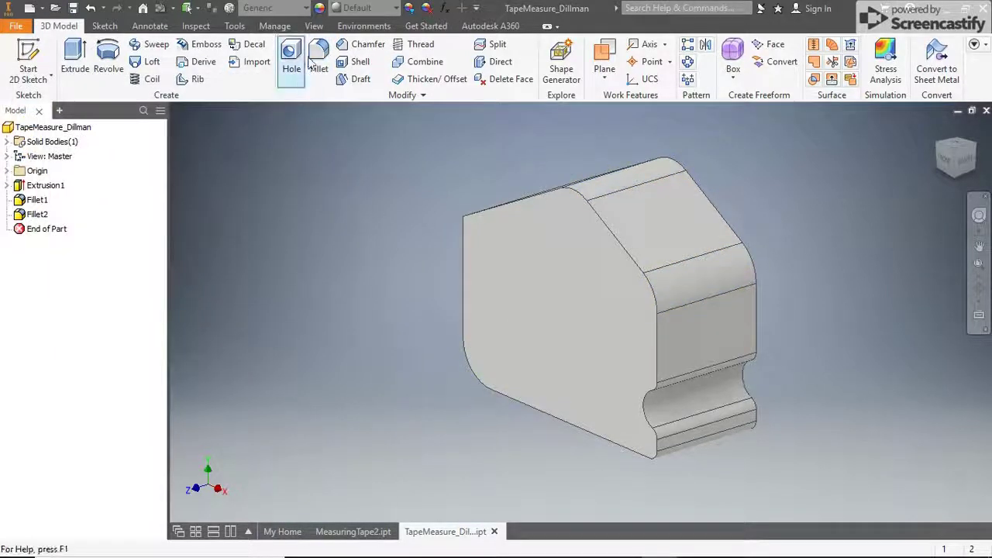
Step: Fillet the upper rear edge of the body with a 1 in radius
left_click(319, 58)
left_click(143, 151)
type("1")
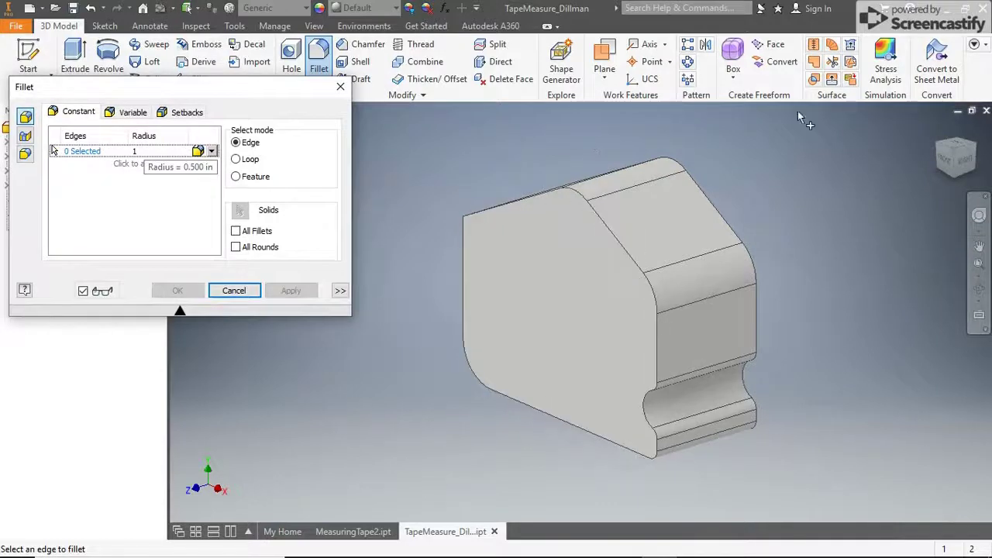
left_click(940, 146)
left_click(564, 385)
left_click(178, 290)
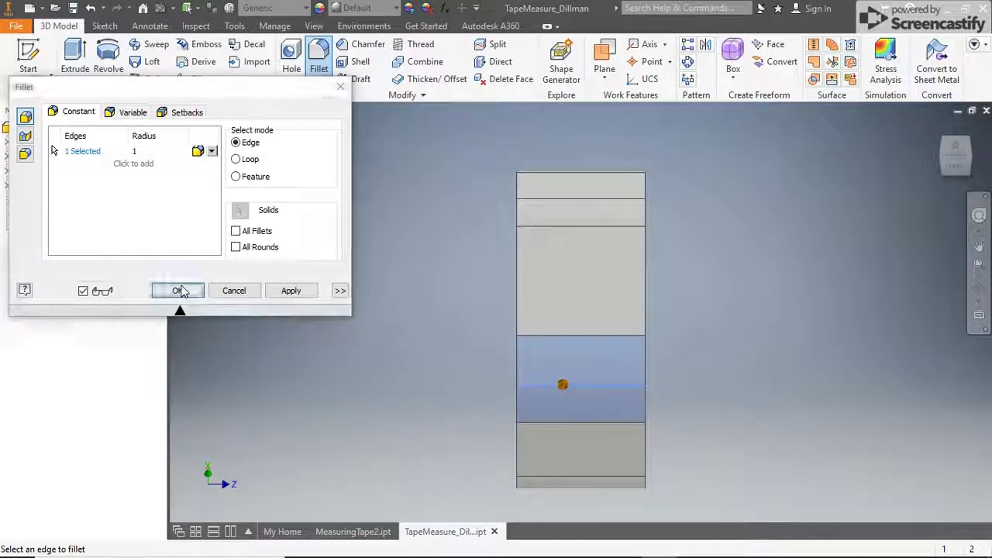
left_click(937, 130)
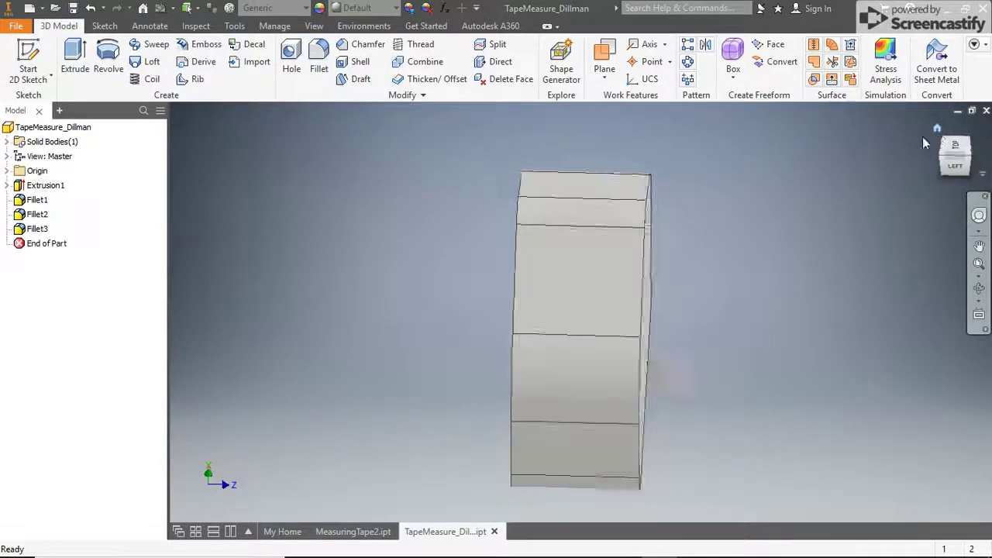
Step: Fillet the outline edges around both flat side faces with a 0.0625 in radius
key("f")
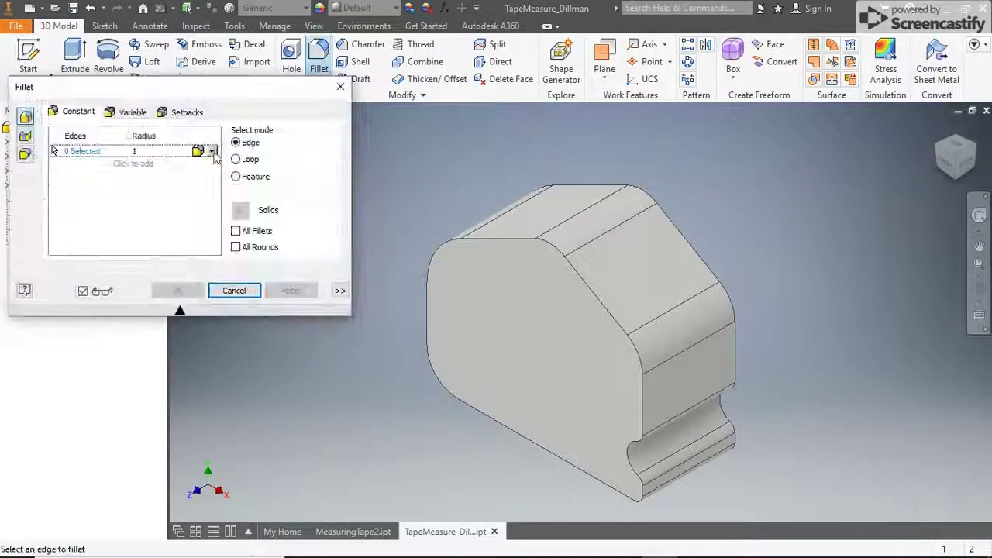
key("BackSpace")
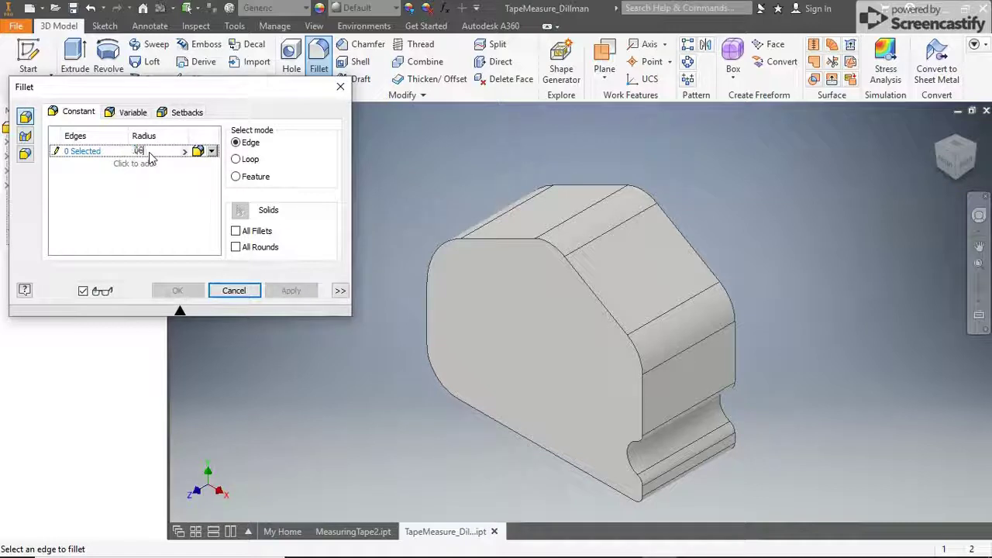
left_click(507, 237)
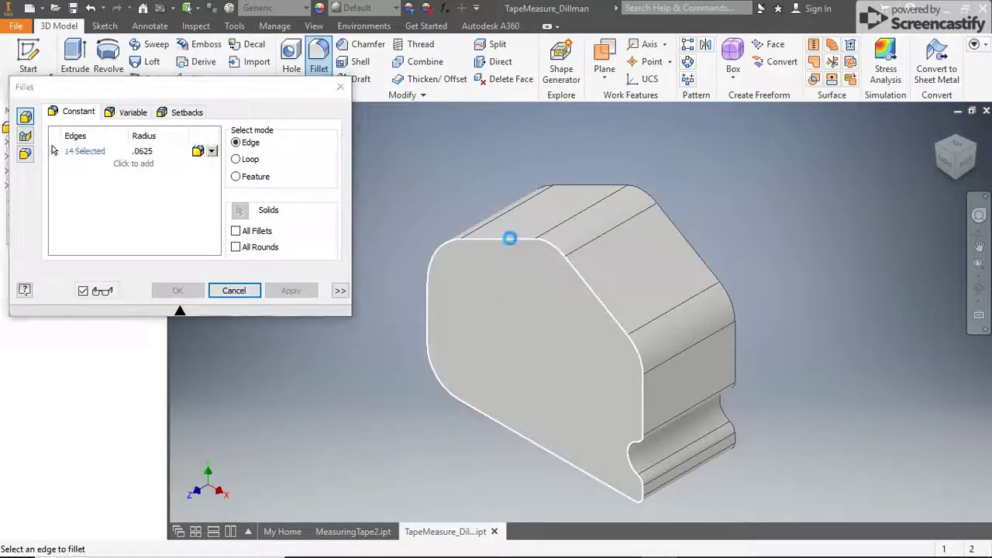
left_click(577, 187)
left_click(307, 294)
key("Escape")
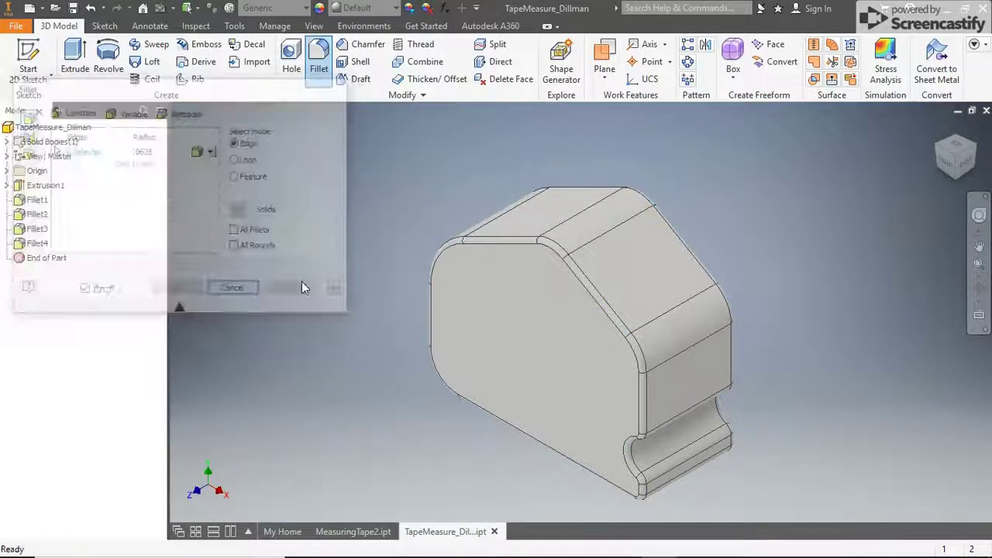
Step: Add the Aluminum - Dark appearance to the document and try to apply it to the whole body
left_click(319, 8)
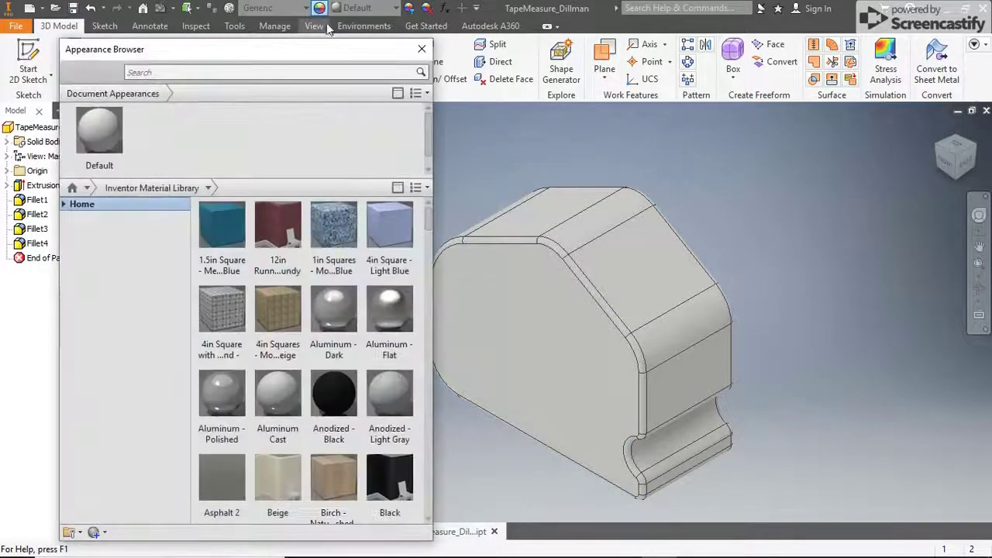
left_click(340, 356)
scroll(631, 152, "down", 2)
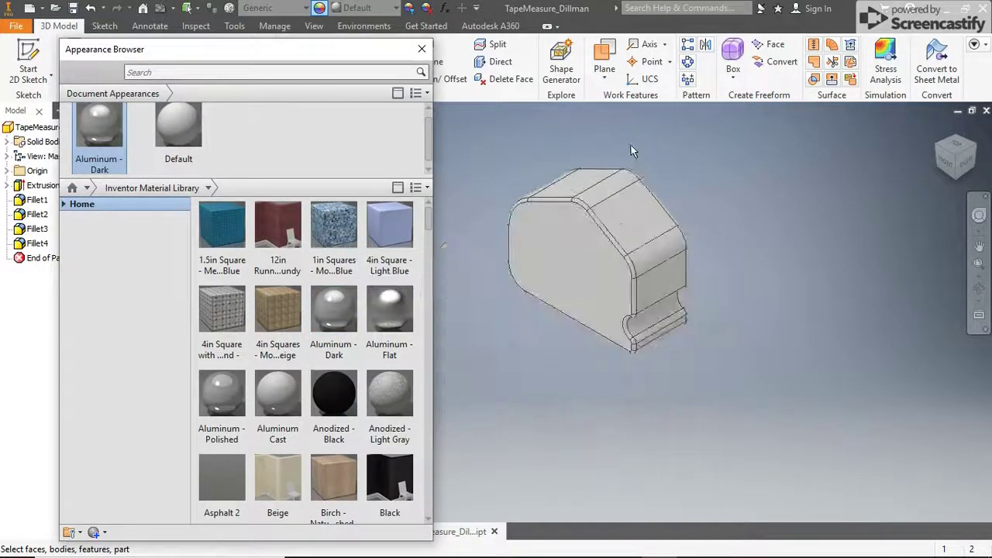
left_click_drag(470, 138, 733, 390)
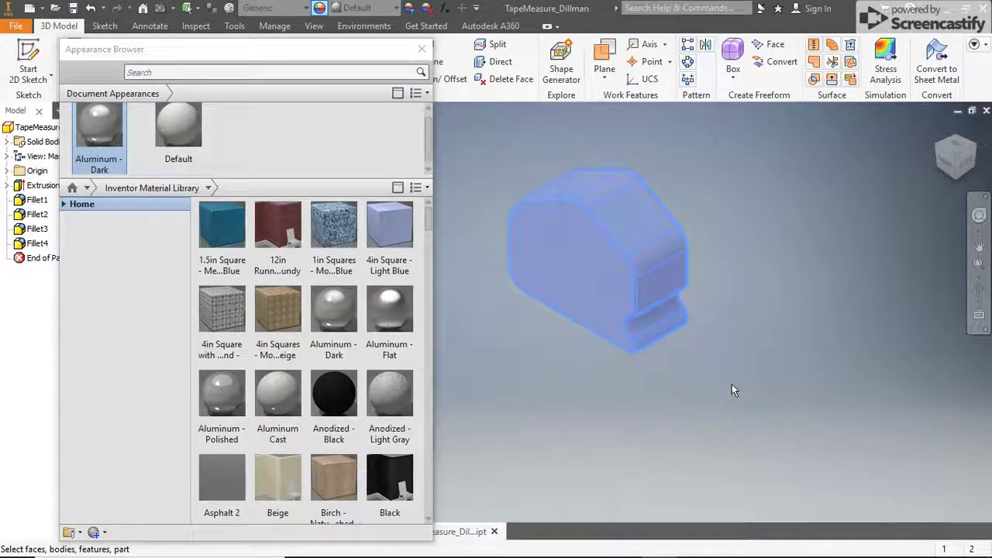
left_click(108, 137)
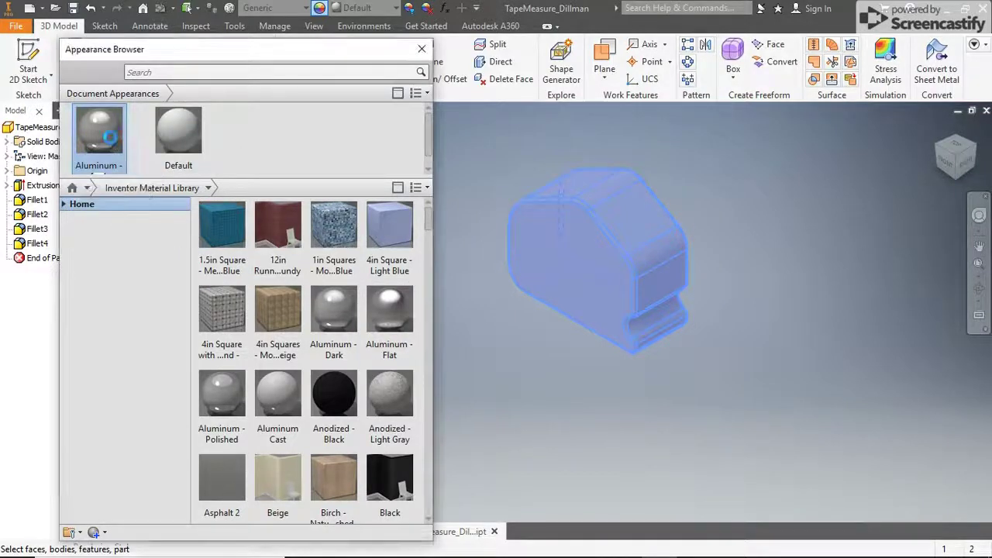
left_click(473, 139)
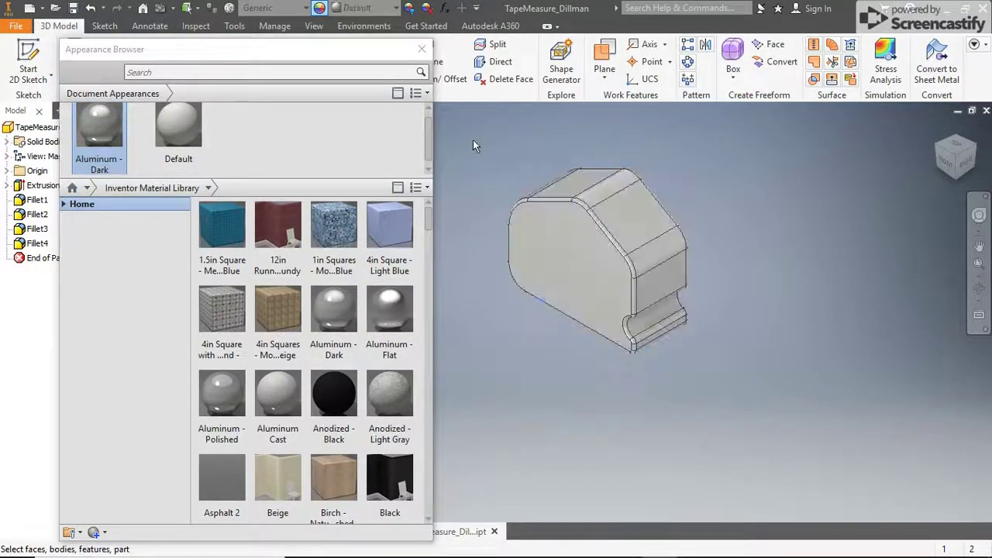
left_click(422, 48)
scroll(599, 184, "up", 2)
scroll(636, 188, "down", 3)
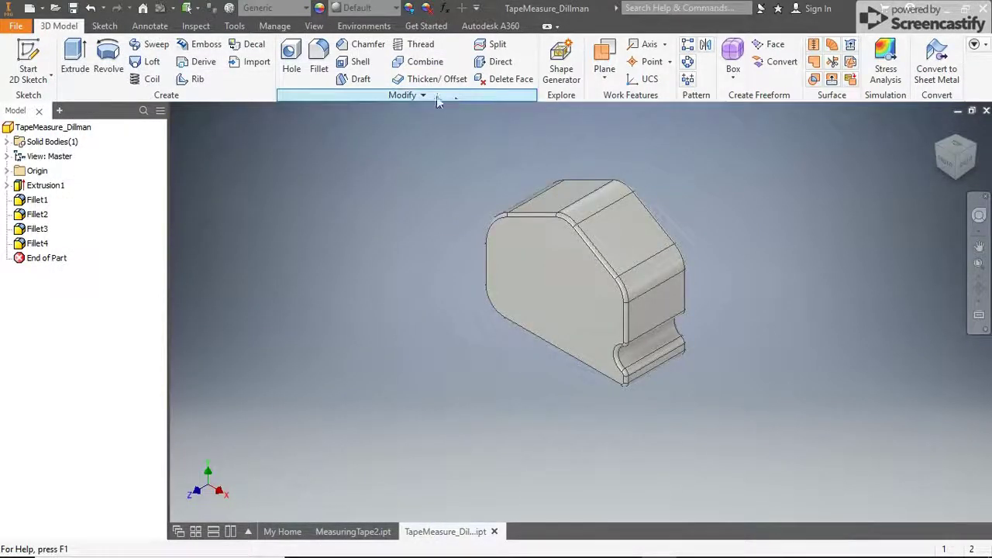
Step: Switch the model's visual style to Shaded and look over the rounded body
left_click(314, 26)
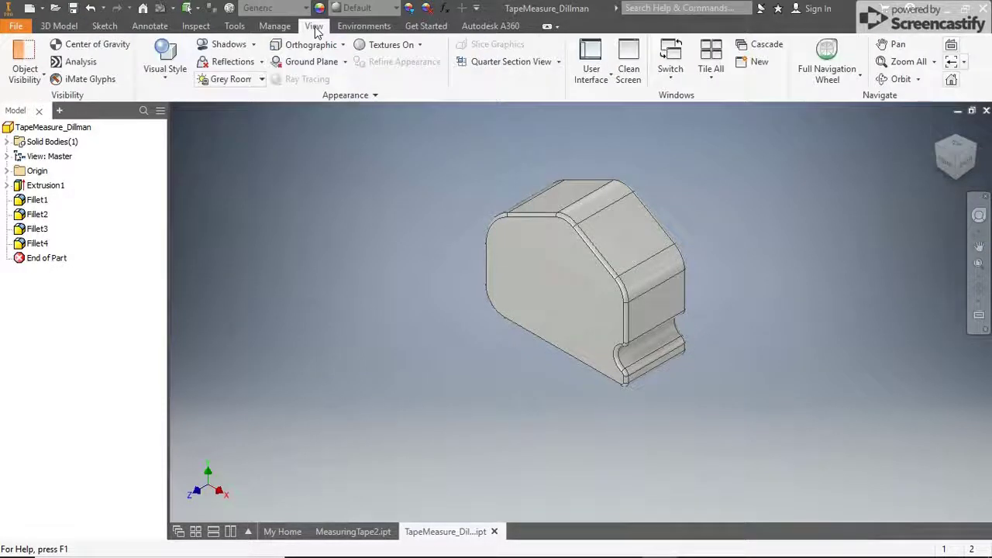
left_click(178, 82)
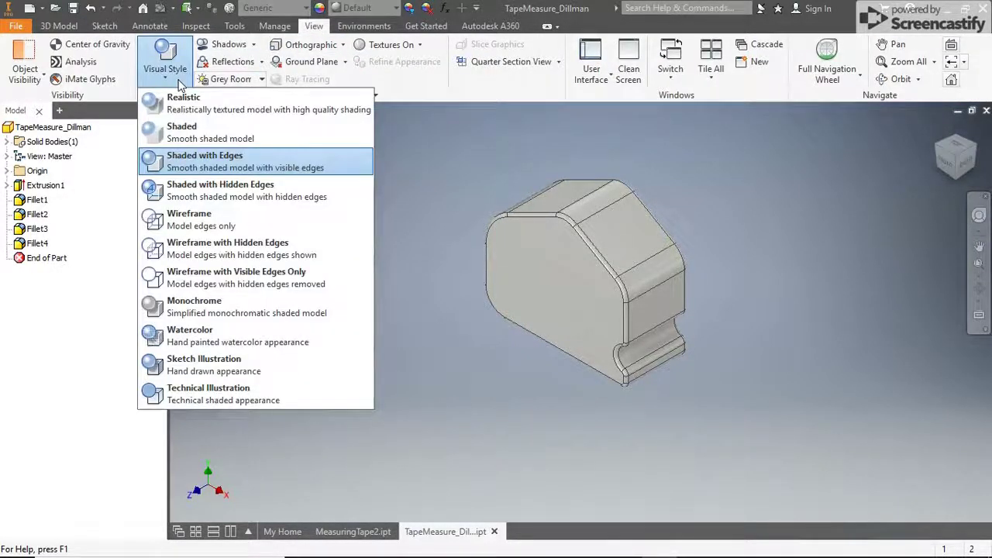
left_click(177, 134)
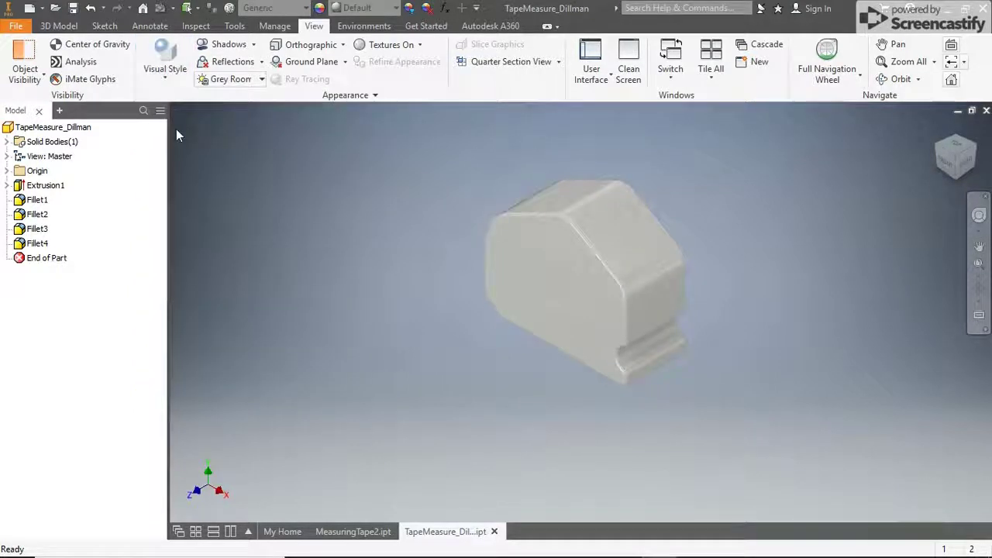
scroll(581, 224, "up", 5)
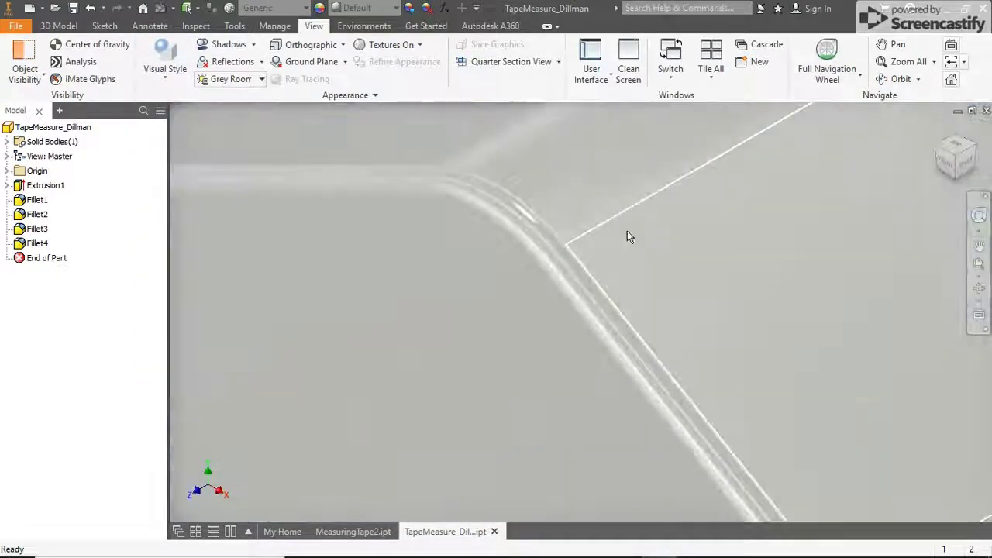
scroll(627, 236, "down", 3)
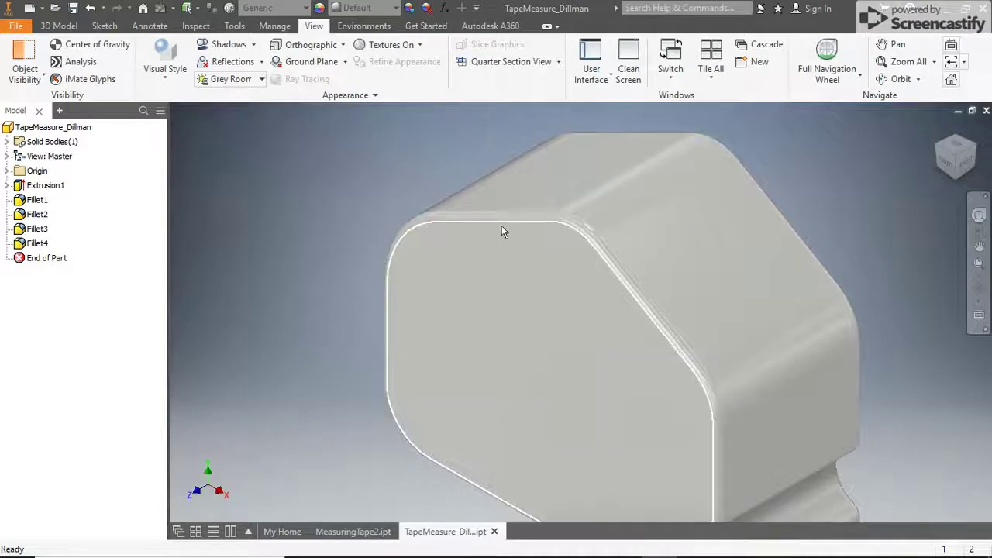
scroll(502, 224, "down", 5)
scroll(636, 294, "up", 3)
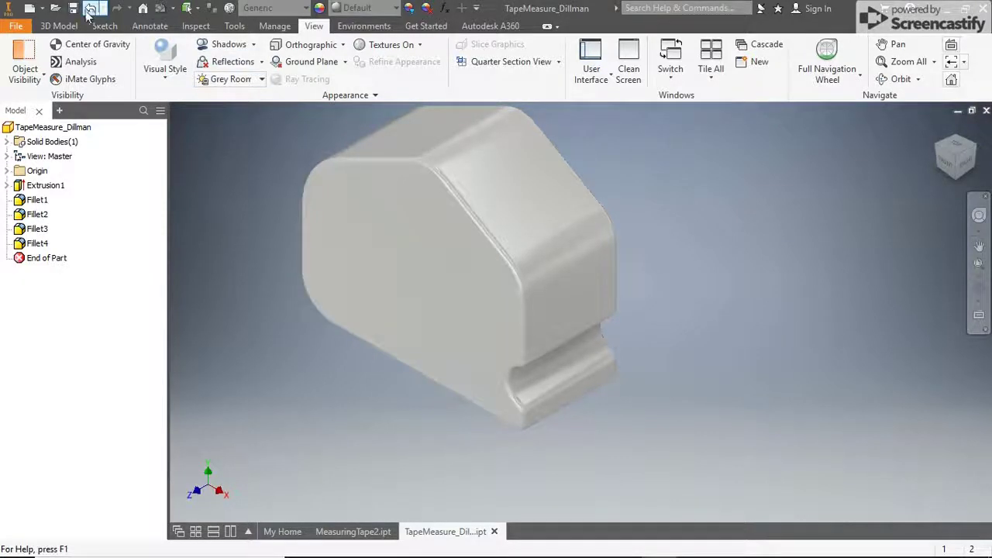
scroll(263, 221, "down", 2)
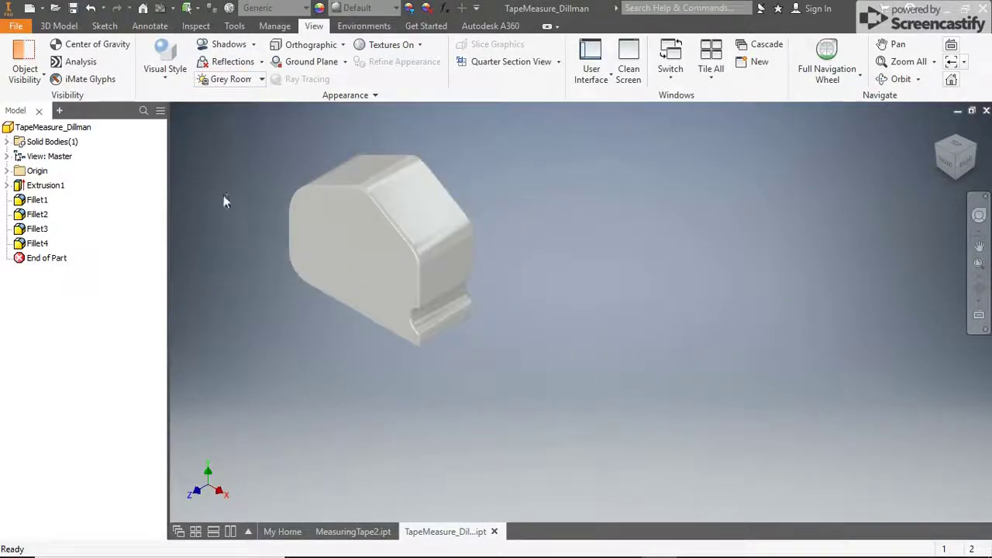
scroll(266, 208, "up", 3)
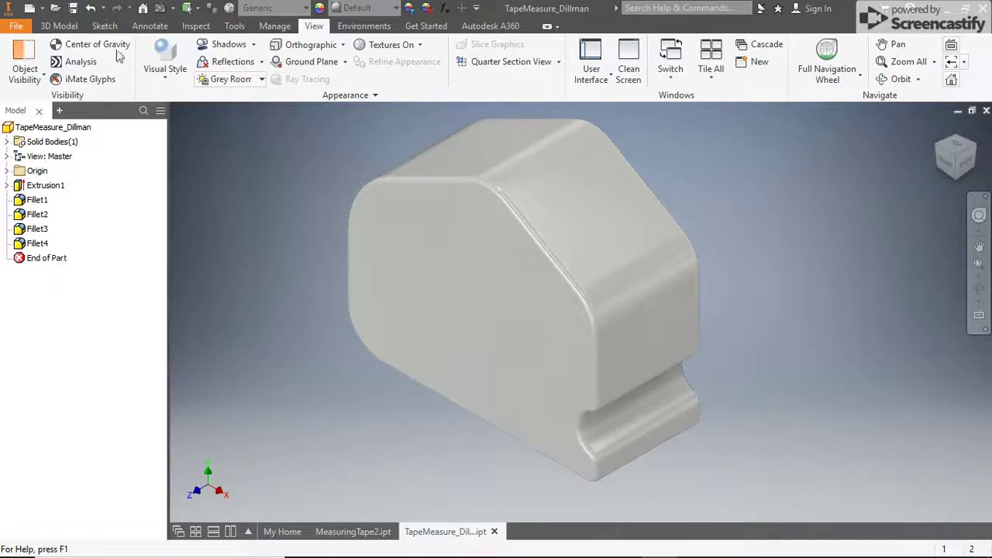
Step: Start a sketch on the body's flat side face and draw a horizontal ellipse about 1.3 in wide and 0.75 in tall
left_click(59, 26)
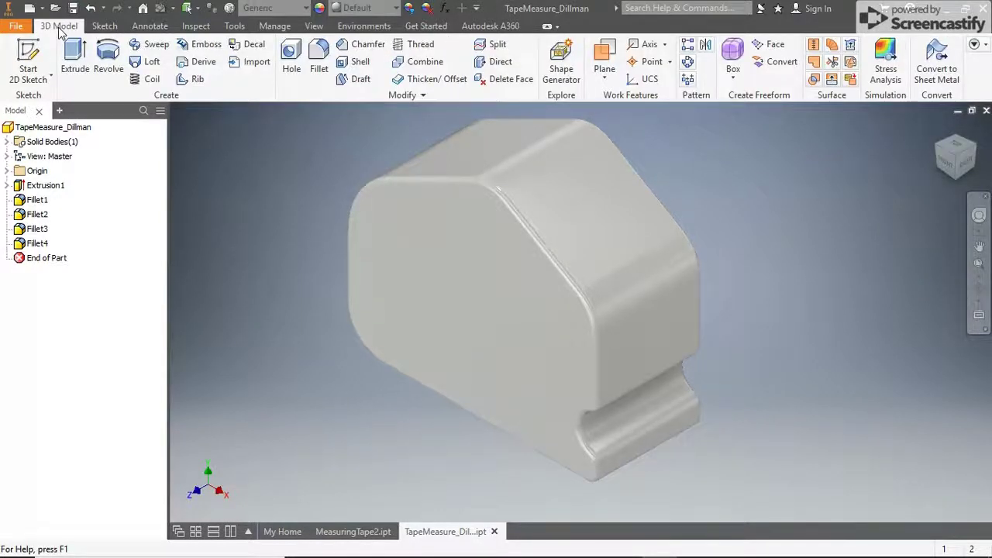
left_click(49, 54)
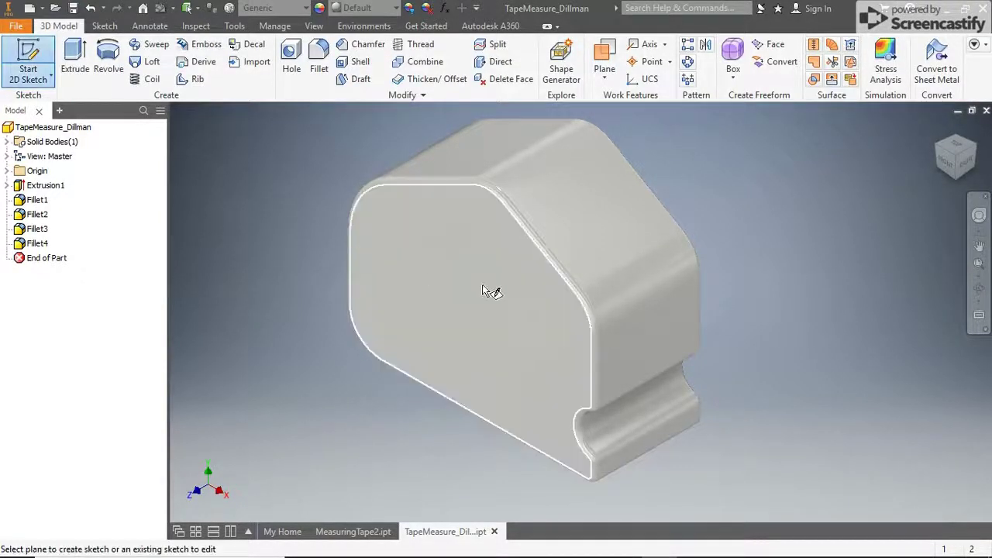
left_click(482, 284)
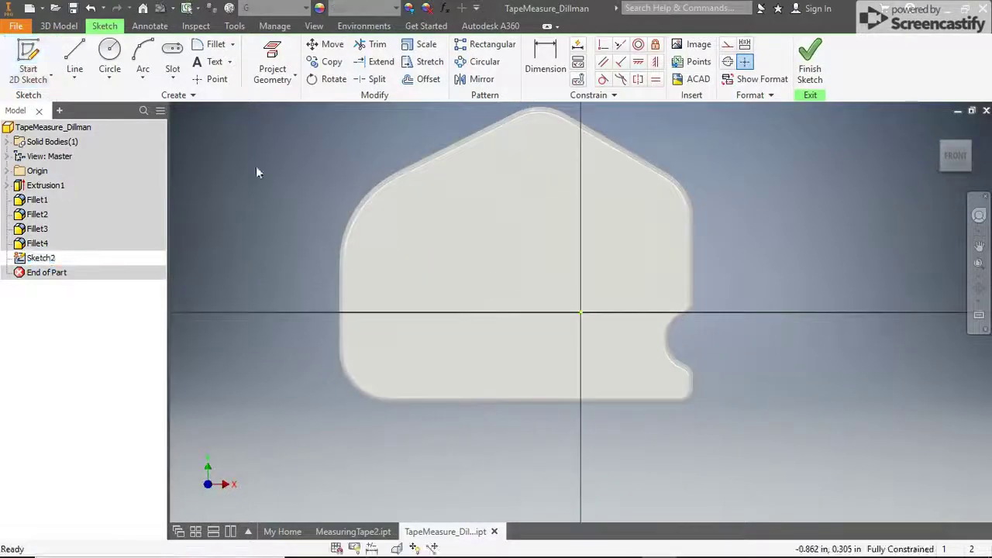
left_click(109, 81)
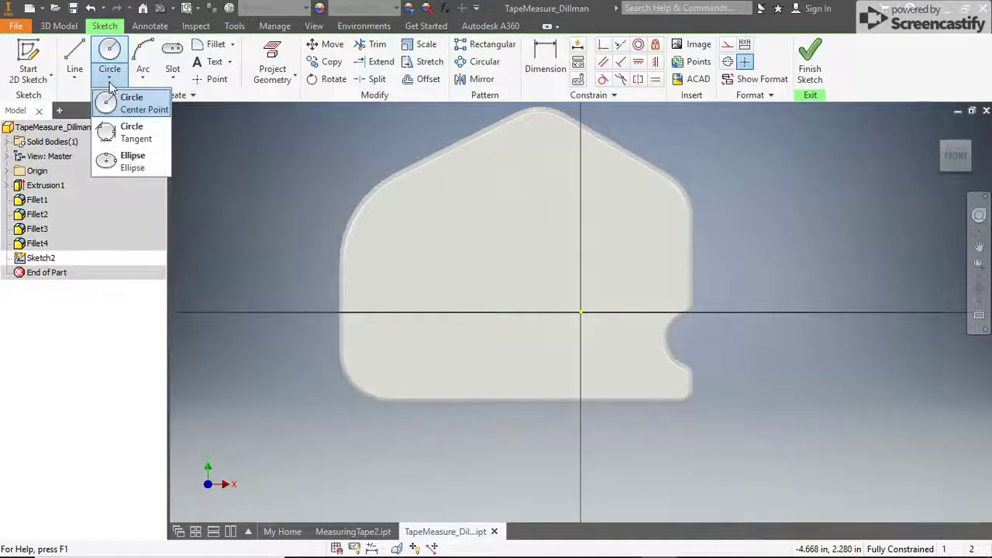
left_click(124, 163)
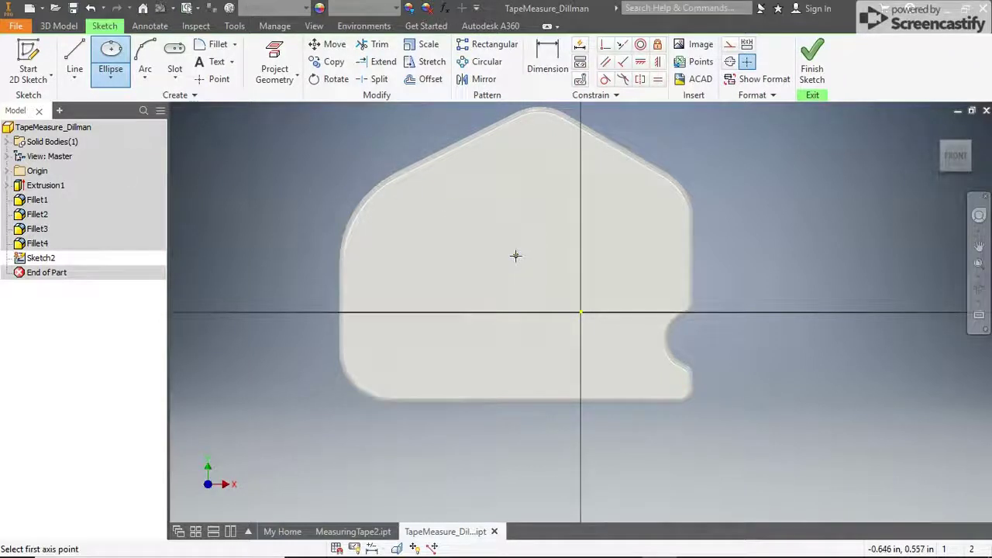
left_click(514, 217)
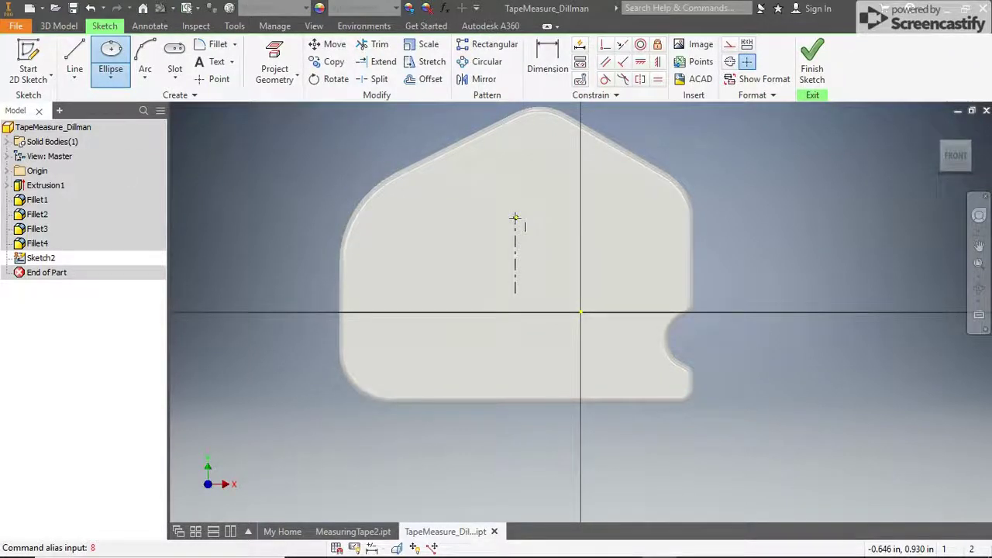
left_click(581, 250)
Step: Dimension the ellipse with a horizontal semi-axis of 1.15 in and a vertical semi-axis of 0.8 in
key("d")
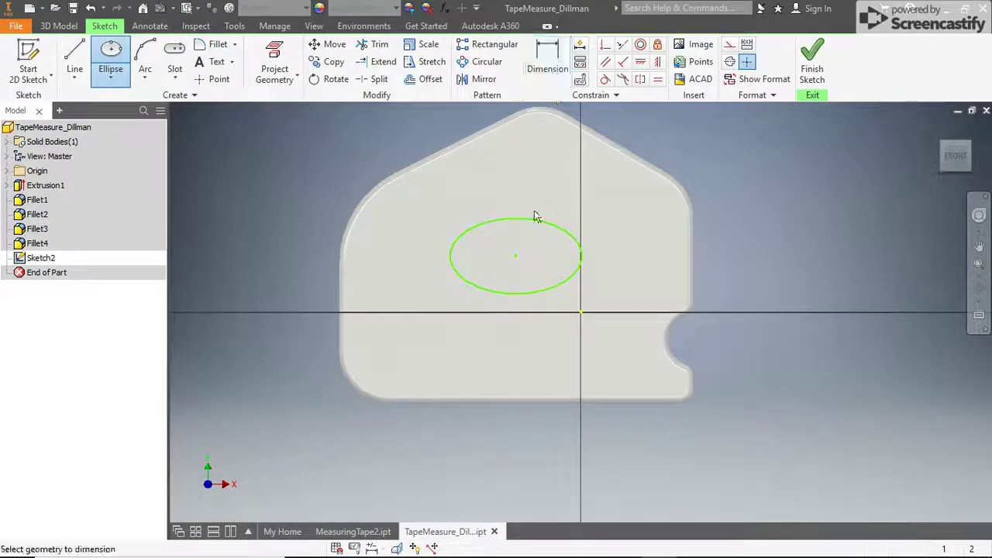
left_click(520, 225)
left_click(521, 235)
type("1.15")
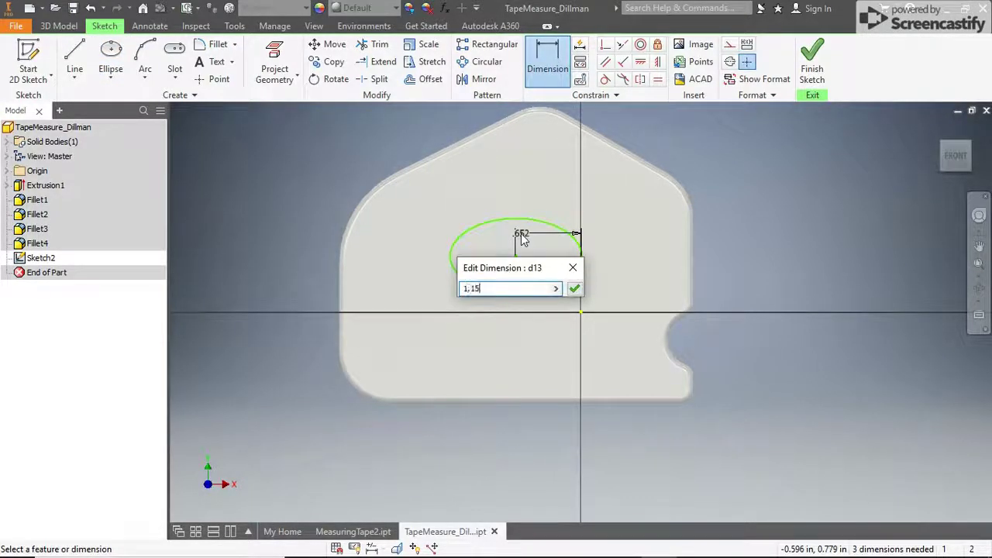
key("Return")
left_click(465, 148)
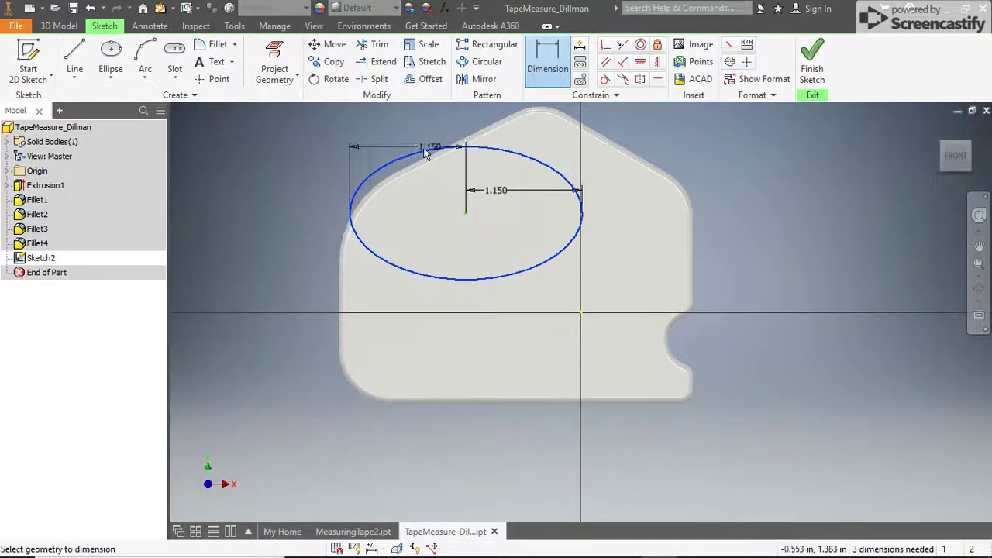
left_click(434, 198)
type(".8")
key("Return")
Step: Move the dimensioned ellipse by its centre to the middle of the side face and finish the sketch
right_click(466, 166)
left_click(521, 166)
left_click_drag(466, 212, 517, 254)
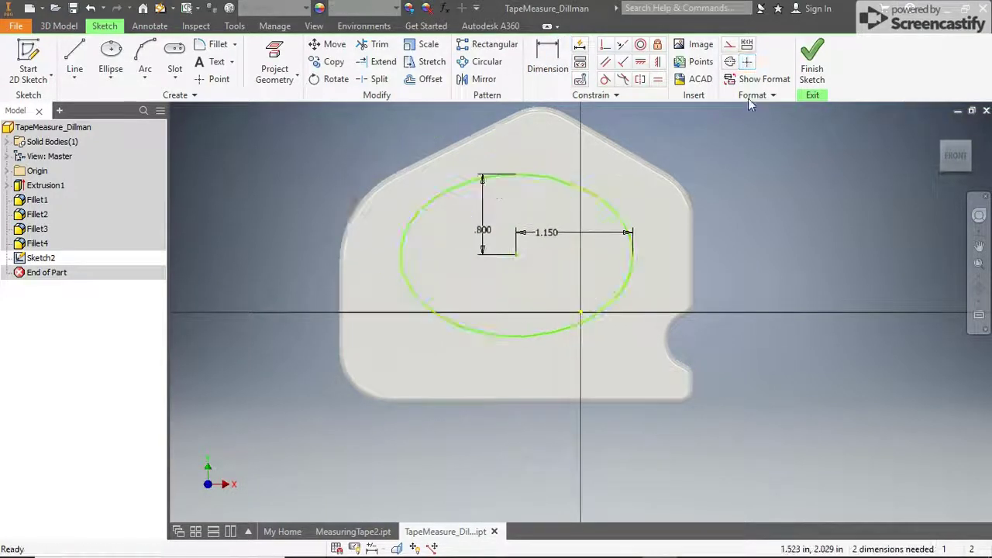
left_click(808, 66)
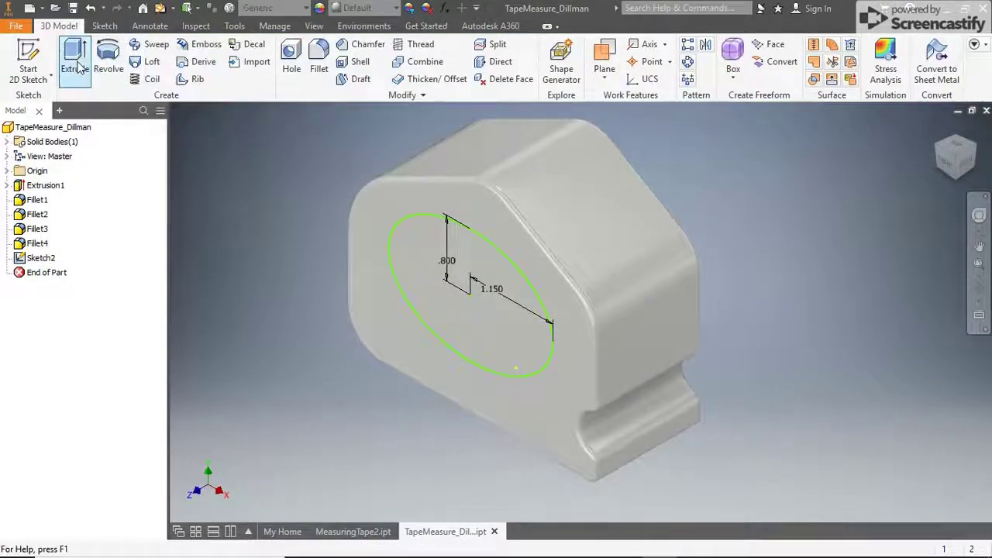
Step: Extrude the ellipse 0.0625 in into the body as a cut to form a shallow recess
left_click(75, 60)
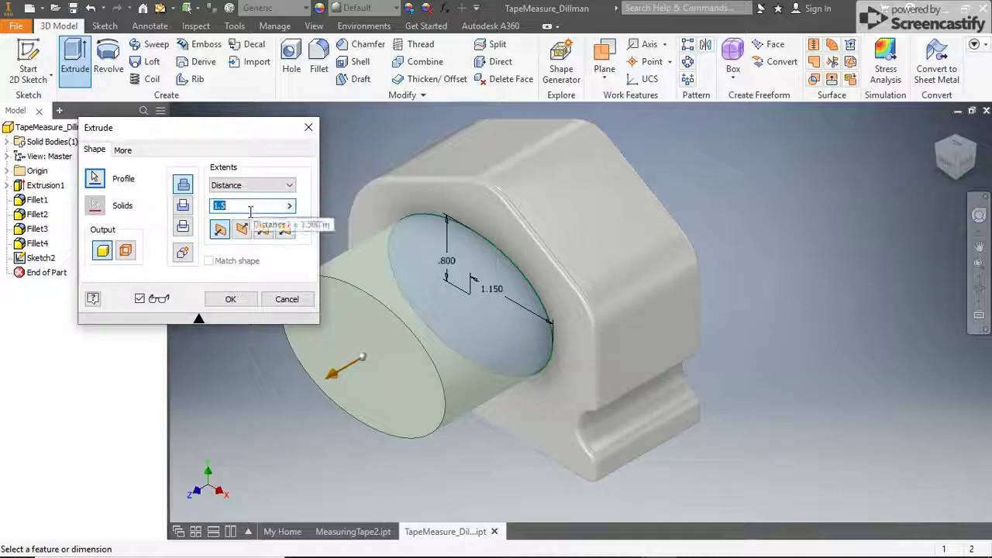
type(".0625")
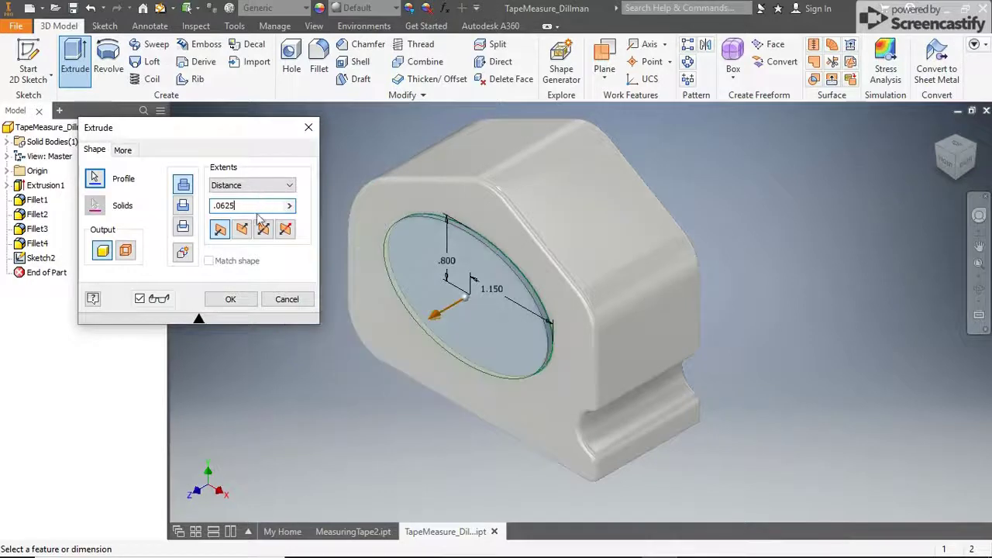
left_click(243, 230)
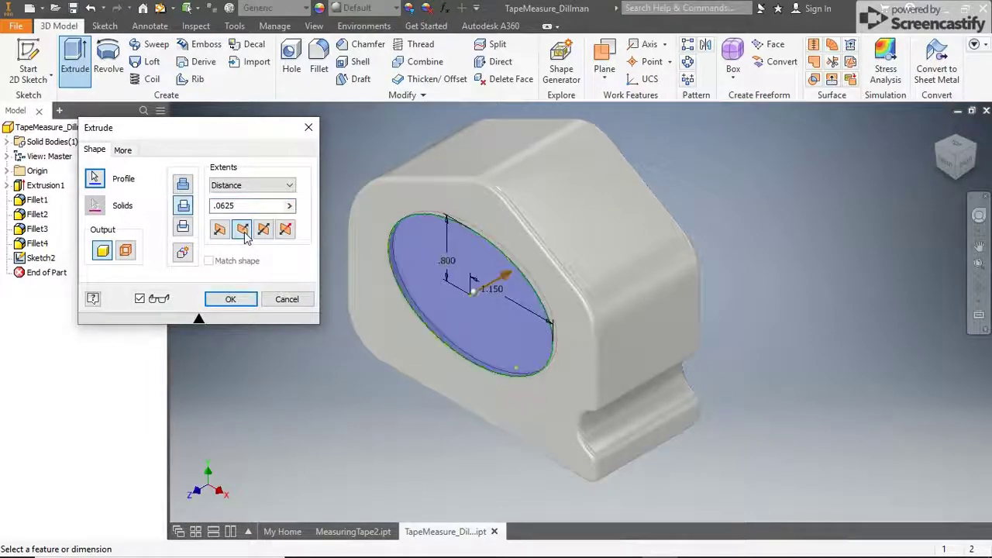
left_click(231, 299)
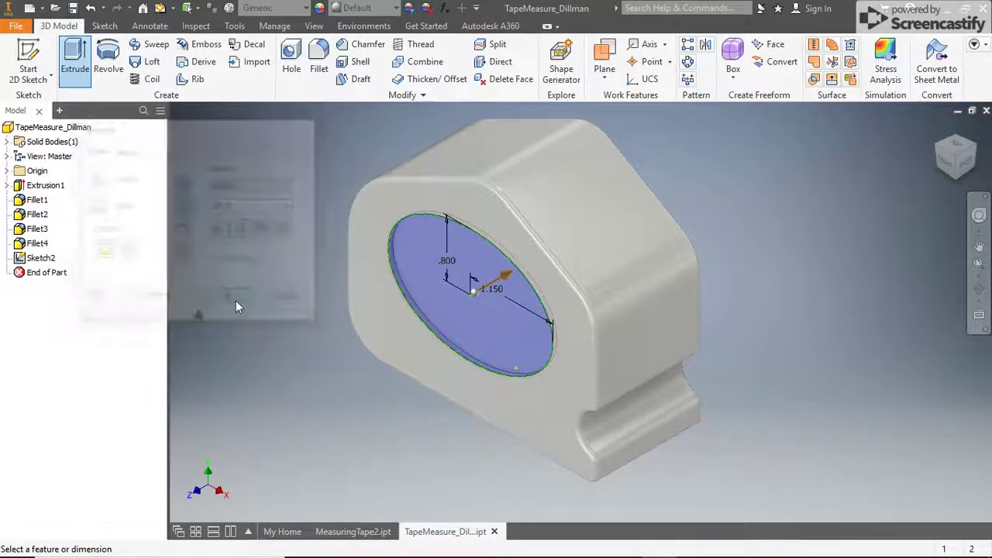
Step: Fillet the outer rim edge of the elliptical recess with a 0.0625 in radius
left_click(319, 67)
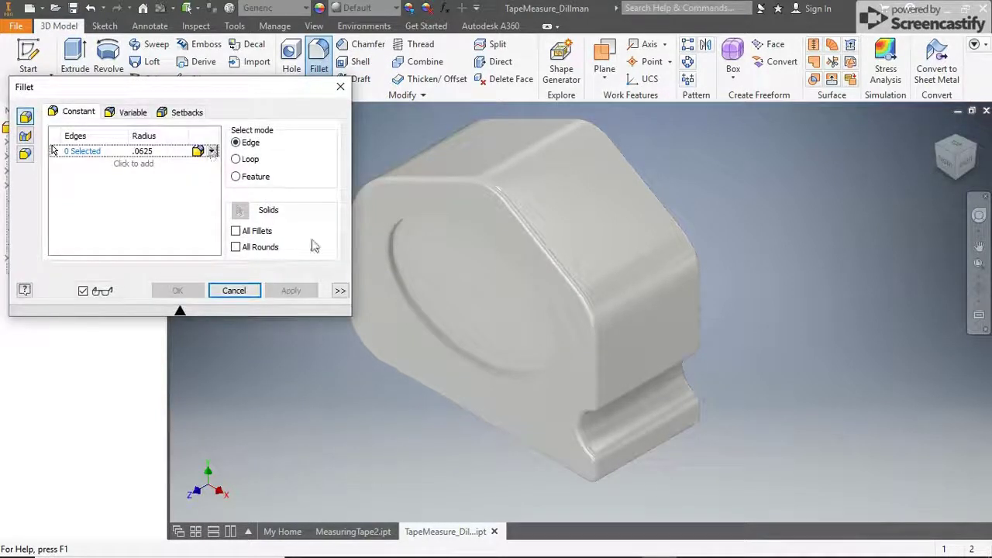
left_click(396, 226)
left_click(292, 292)
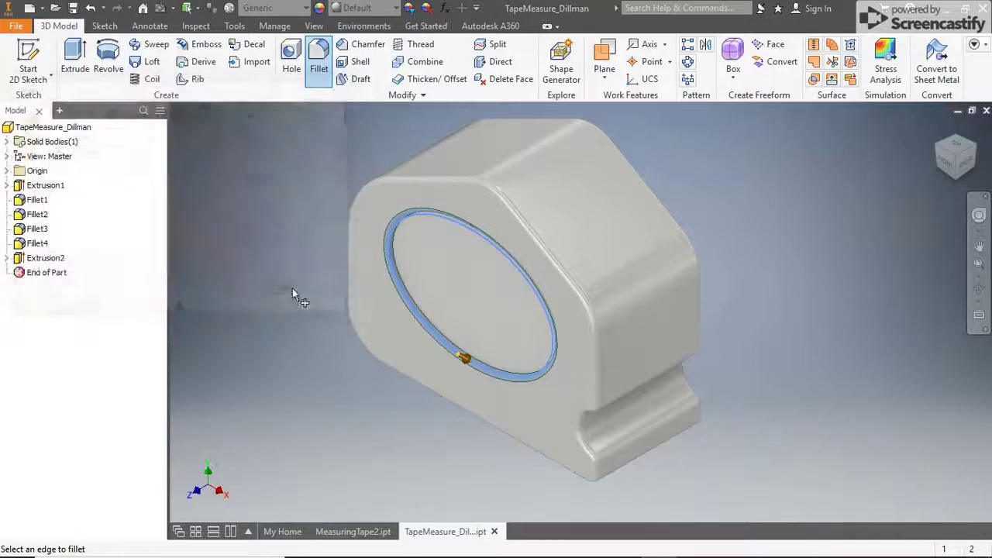
left_click(234, 290)
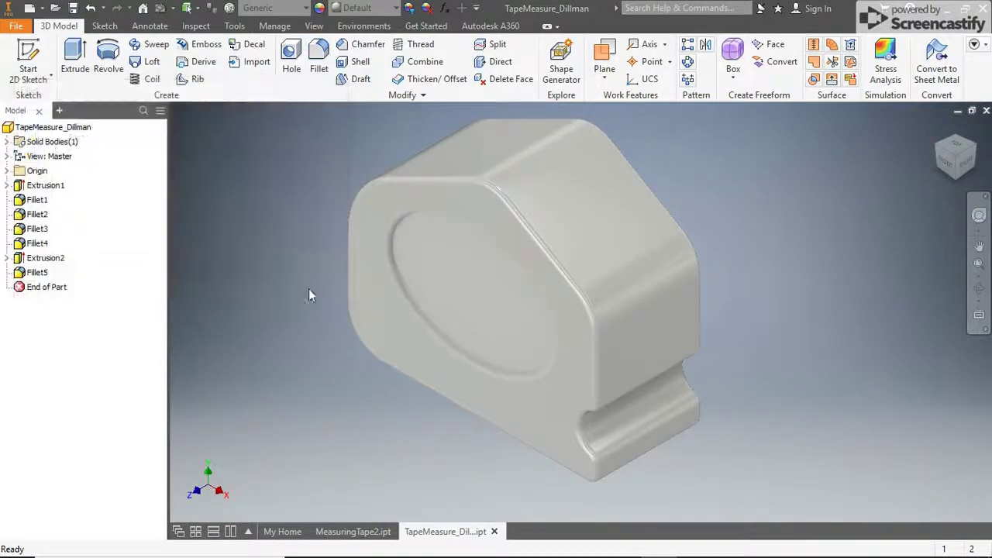
Step: Start a sketch on the recess floor and add the centre-justified text "Dillman's Tool Company" on two lines
left_click(28, 68)
left_click(423, 253)
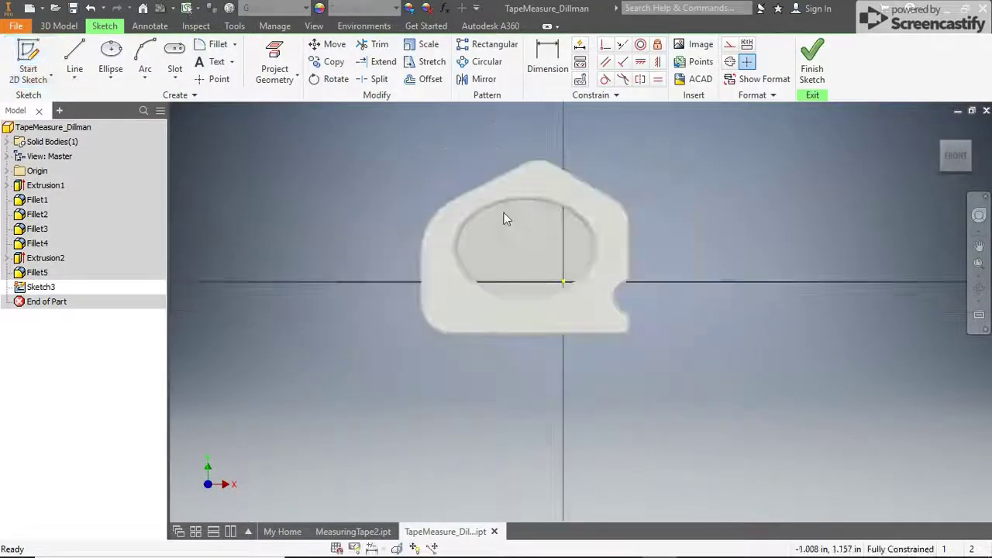
left_click(219, 65)
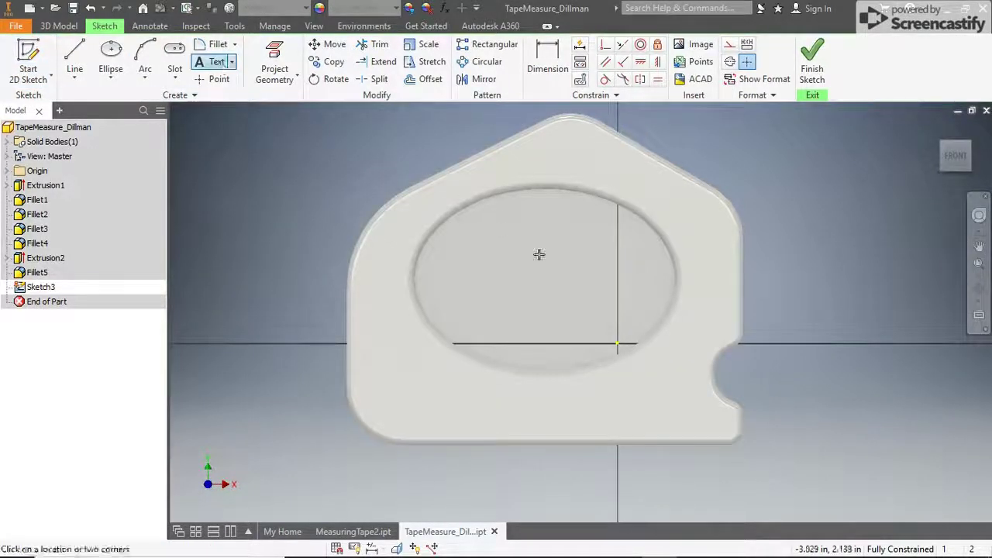
left_click(535, 272)
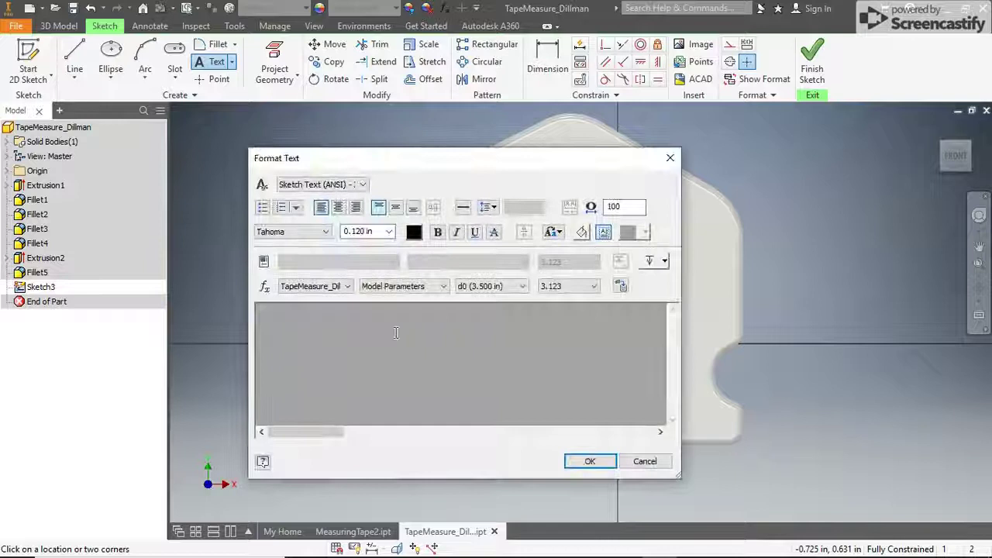
left_click(338, 207)
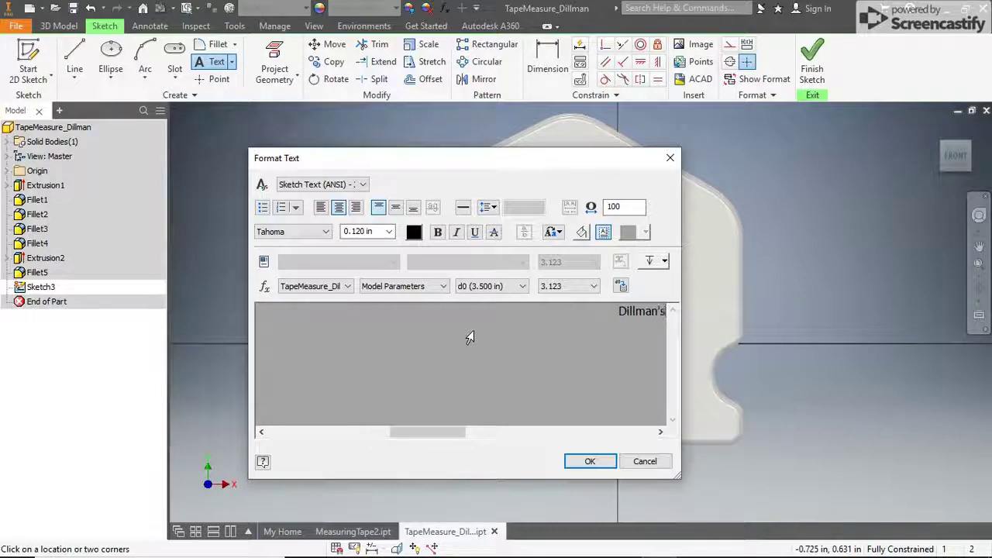
type("Dillman's Tool")
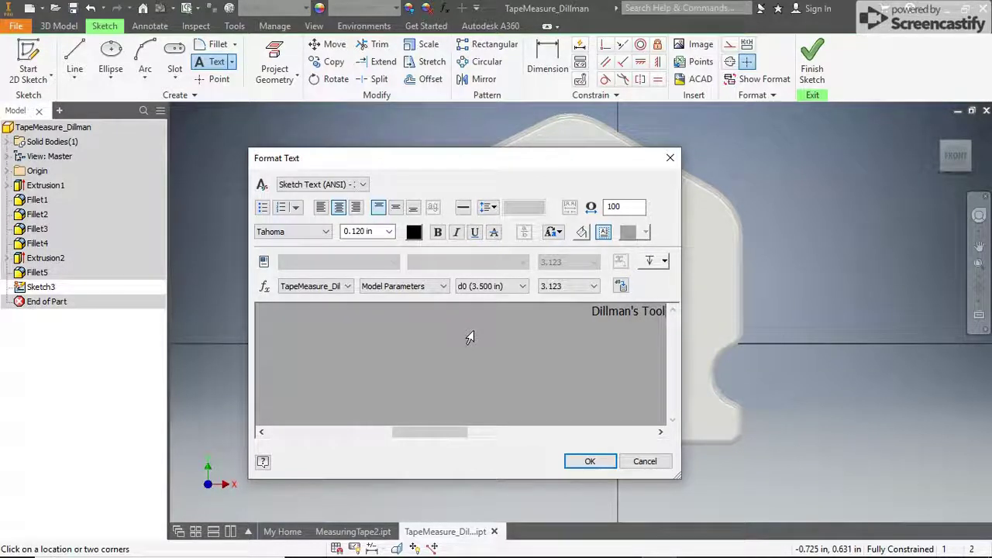
type(" Company")
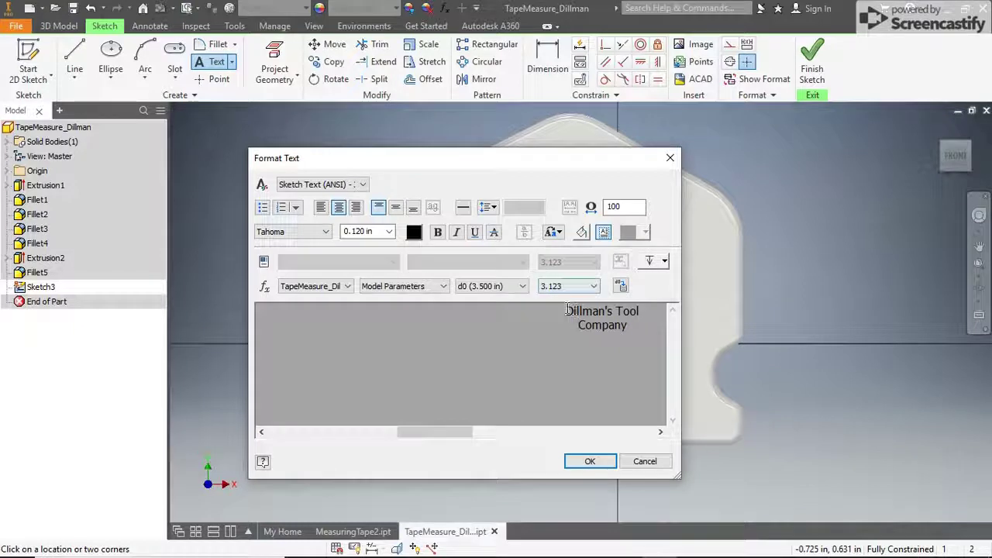
Step: Format the whole text in the Mistral font at a height of 0.28 in and accept it
left_click_drag(585, 314, 620, 329)
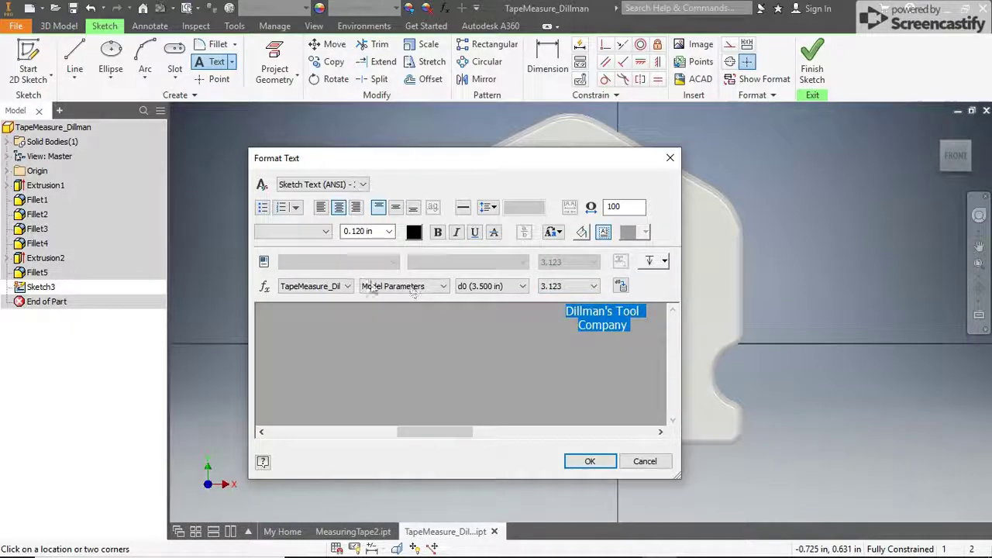
left_click(323, 231)
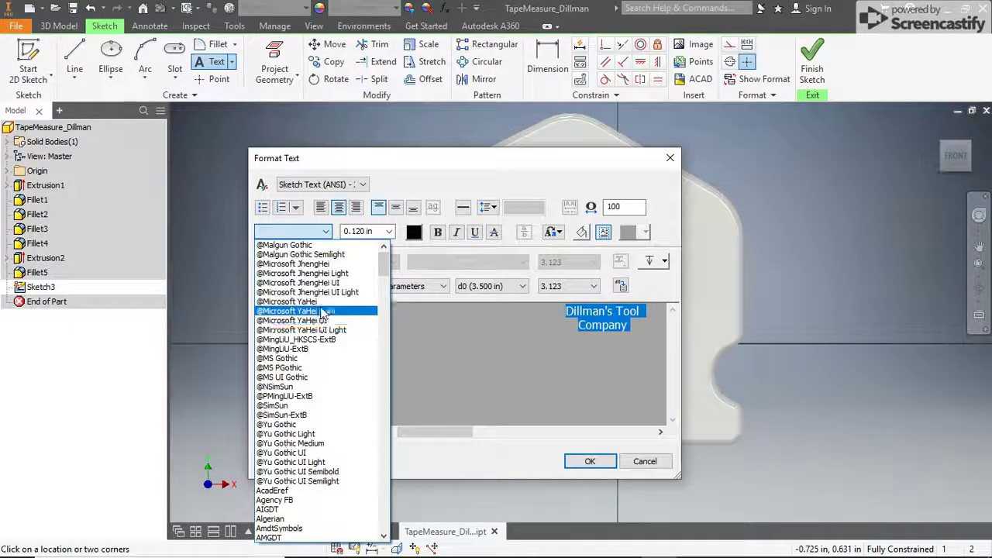
scroll(371, 302, "down", 20)
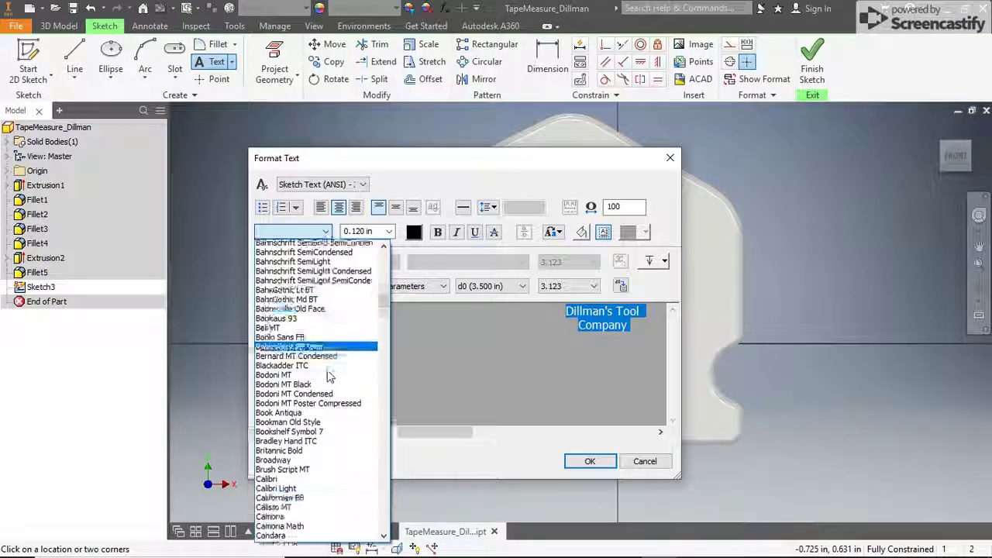
left_click_drag(383, 329, 372, 409)
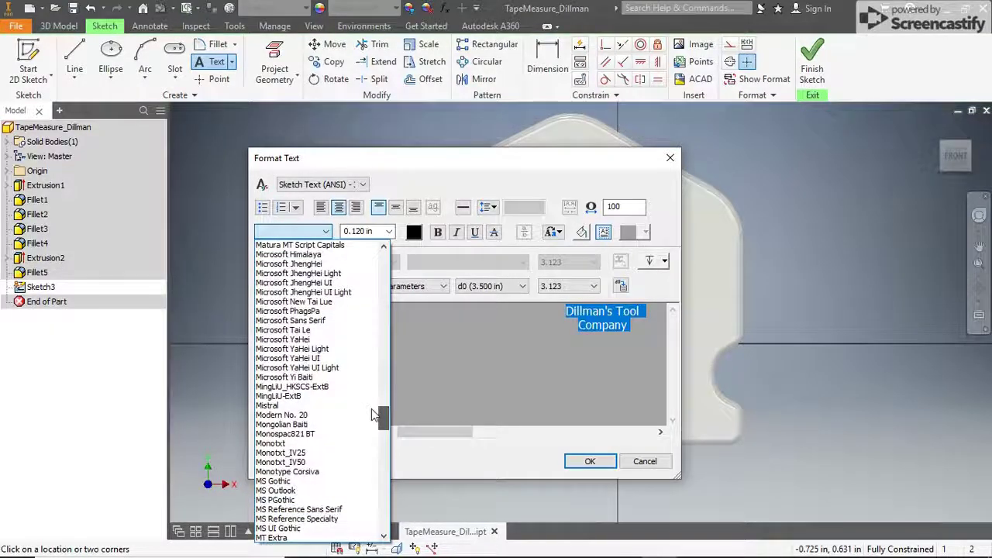
left_click(310, 406)
left_click(368, 232)
type(".28")
key("Return")
Step: Move the two-line text so it sits centred inside the elliptical recess and finish the sketch
right_click(480, 244)
left_click(515, 243)
left_click(500, 296)
left_click_drag(500, 297, 508, 255)
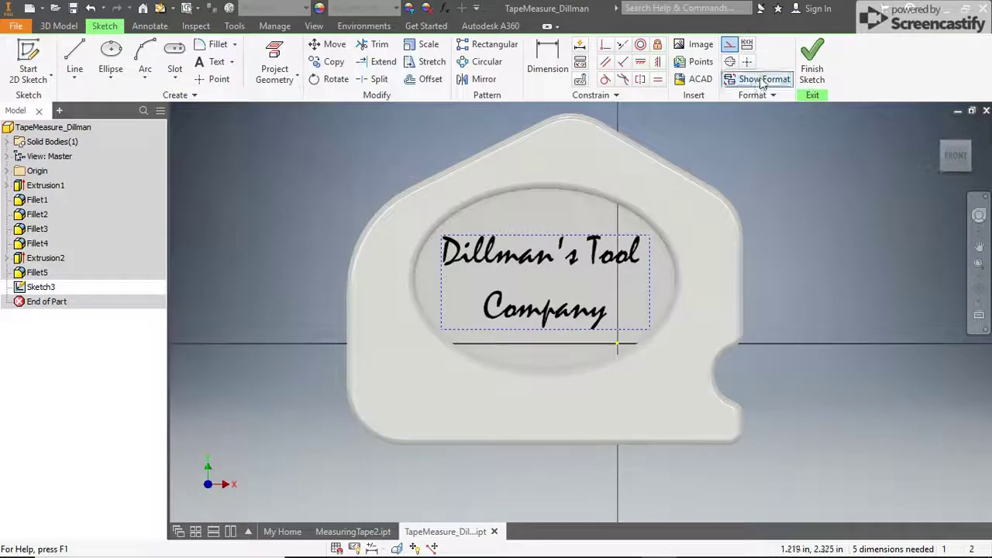
left_click(813, 74)
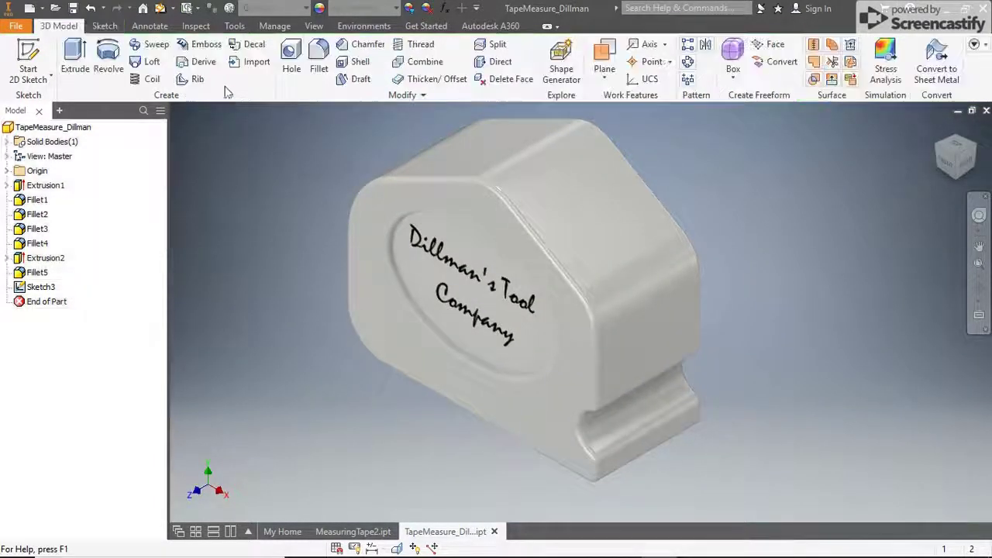
Step: Engrave the company text into the recess floor to a depth of 0.01 in and inspect the lettering up close
left_click(206, 48)
left_click(414, 235)
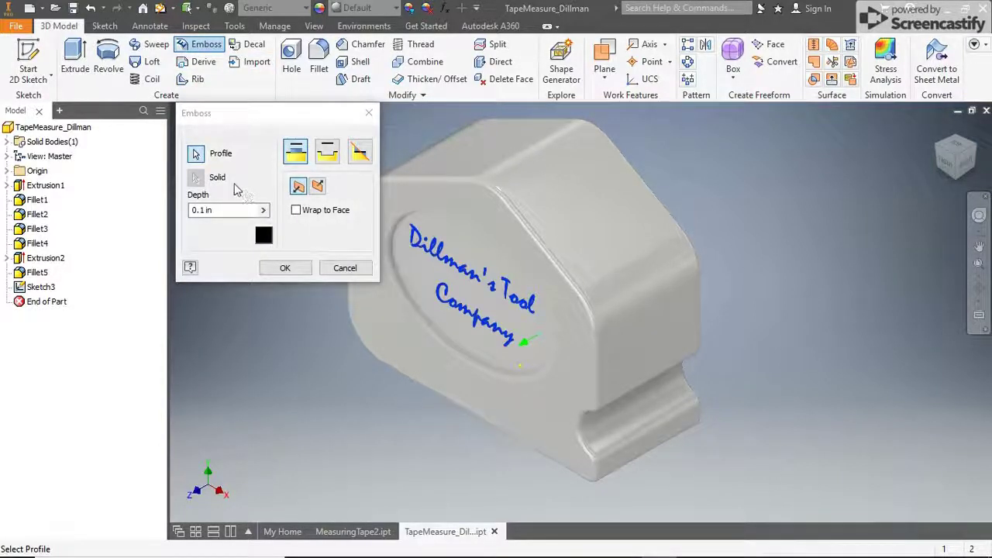
left_click(327, 152)
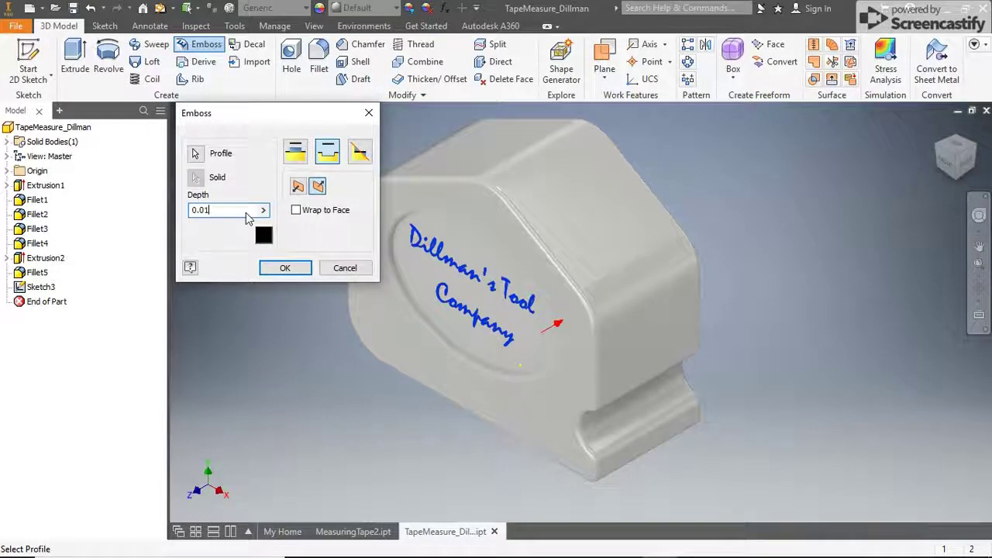
left_click(303, 271)
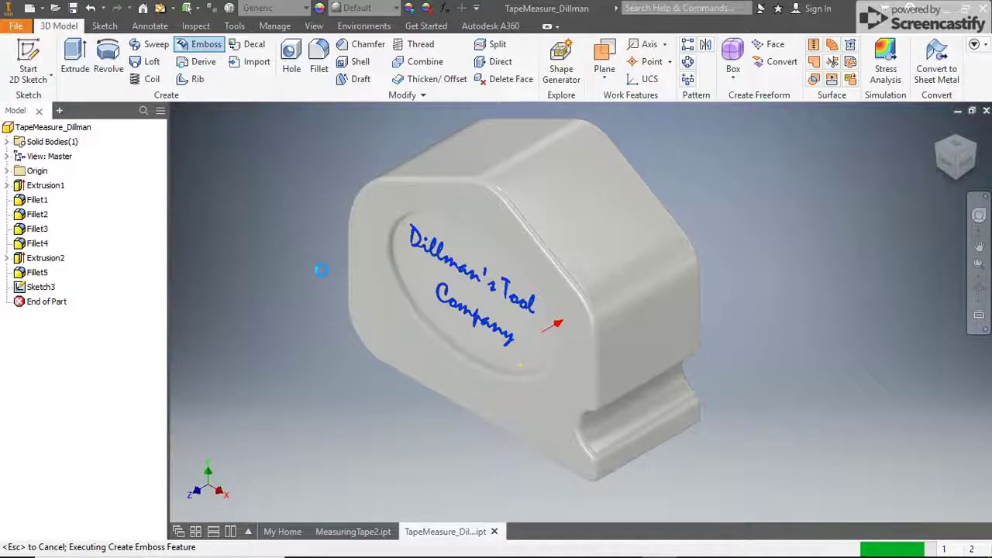
scroll(415, 250, "up", 3)
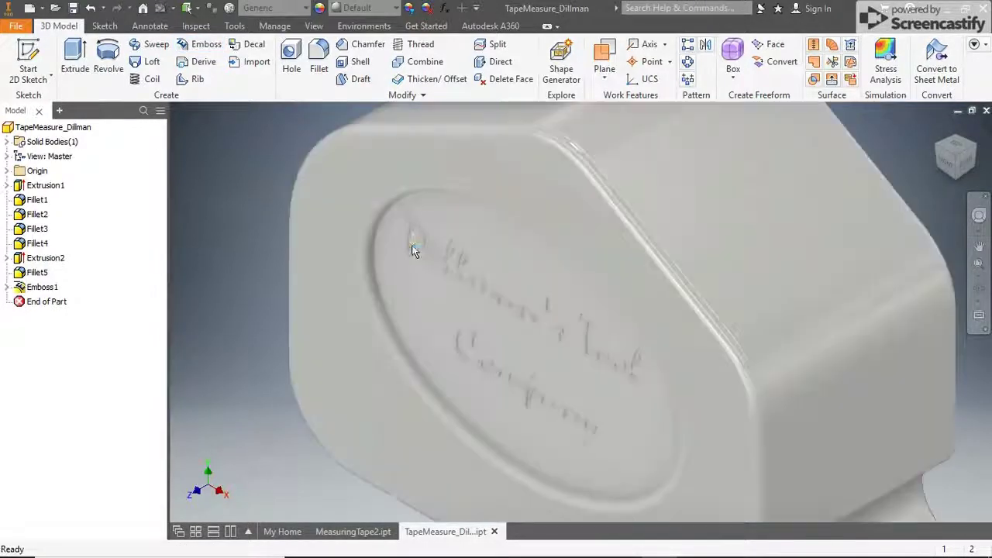
scroll(424, 245, "up", 3)
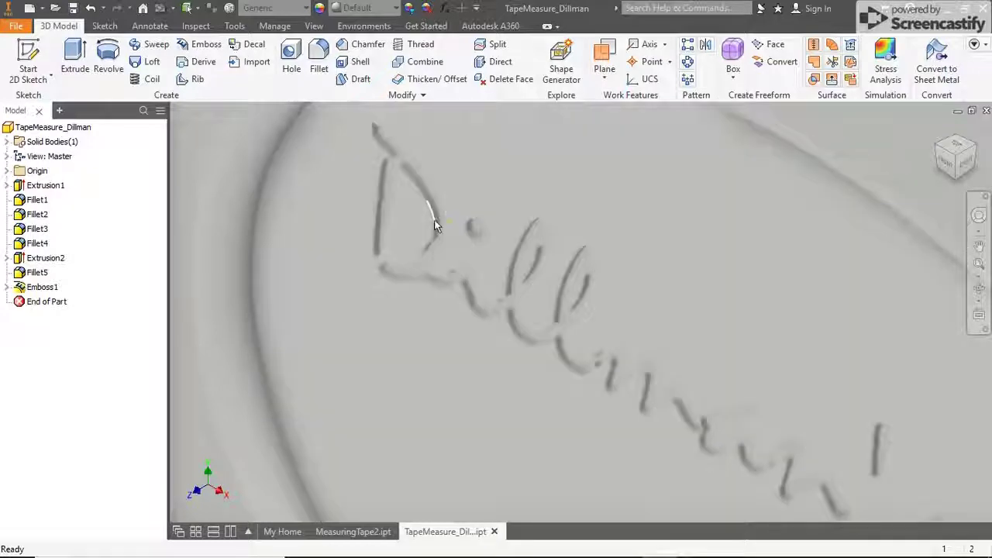
Step: Add the Dark Gray appearance from the Inventor Material Library to the document appearances
scroll(441, 224, "down", 3)
scroll(441, 219, "down", 3)
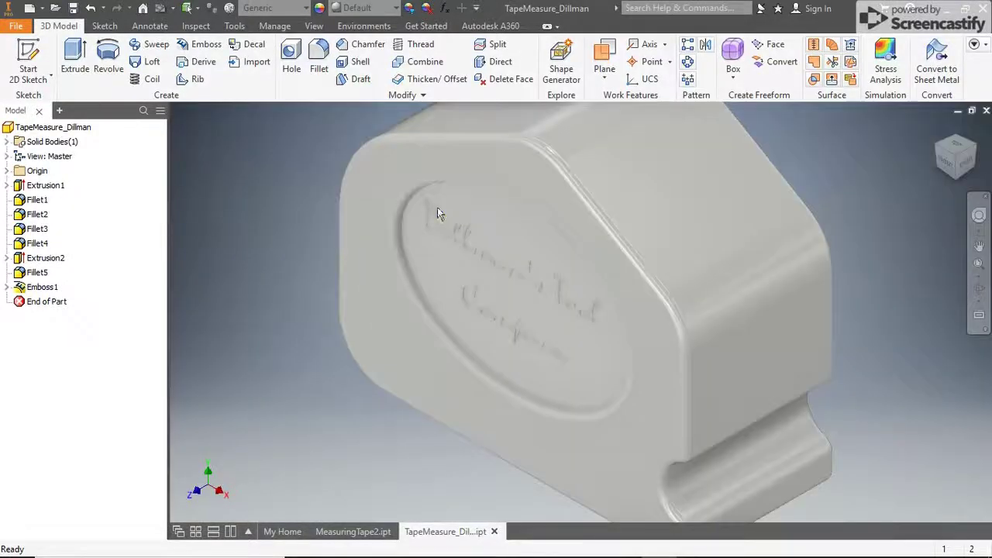
left_click(319, 8)
scroll(671, 240, "down", 2)
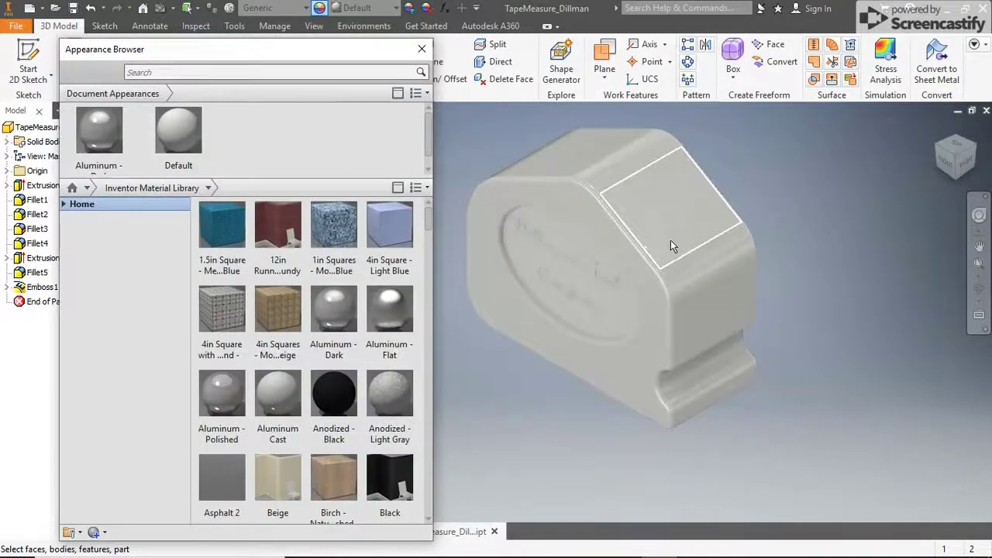
scroll(333, 474, "down", 5)
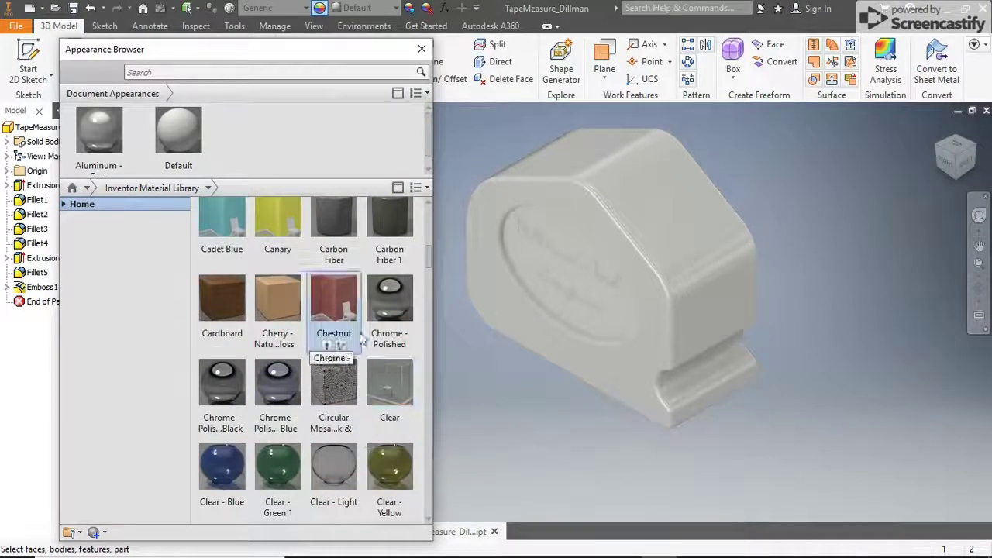
scroll(353, 295, "down", 3)
scroll(330, 303, "down", 3)
scroll(326, 296, "up", 3)
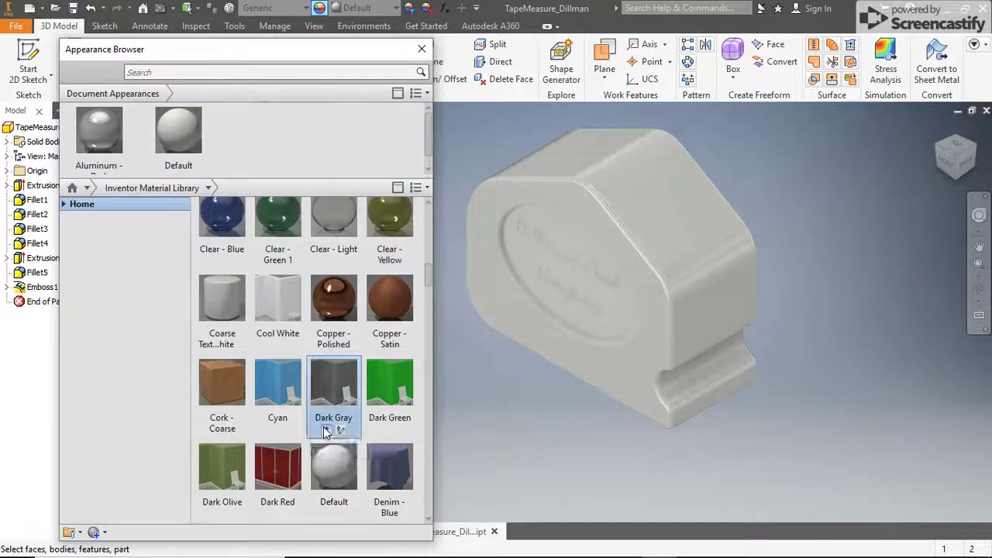
left_click(330, 422)
Step: Apply the Dark Gray appearance to all engraved letters of the company text in the front view
middle_click_drag(457, 371, 734, 365, "shift")
scroll(734, 364, "up", 3)
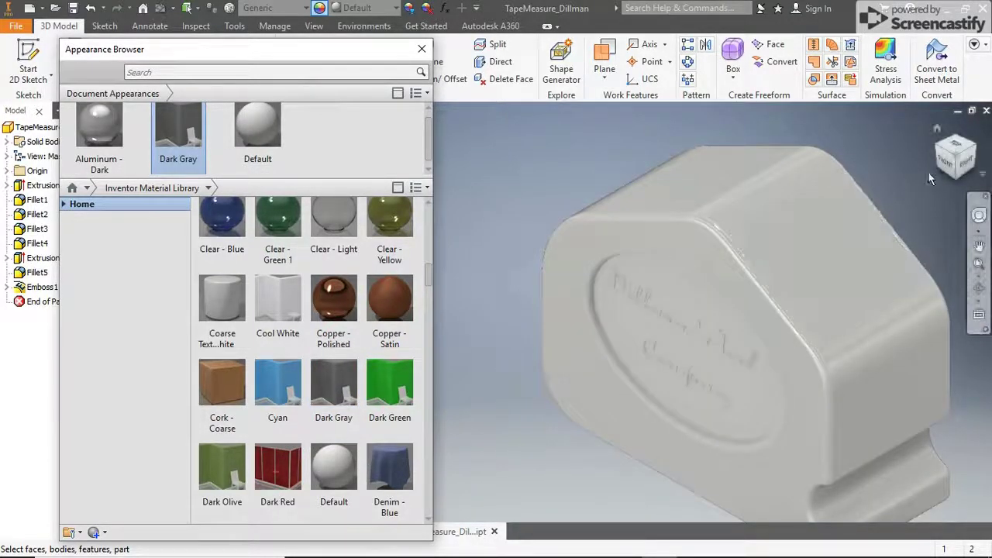
left_click(945, 161)
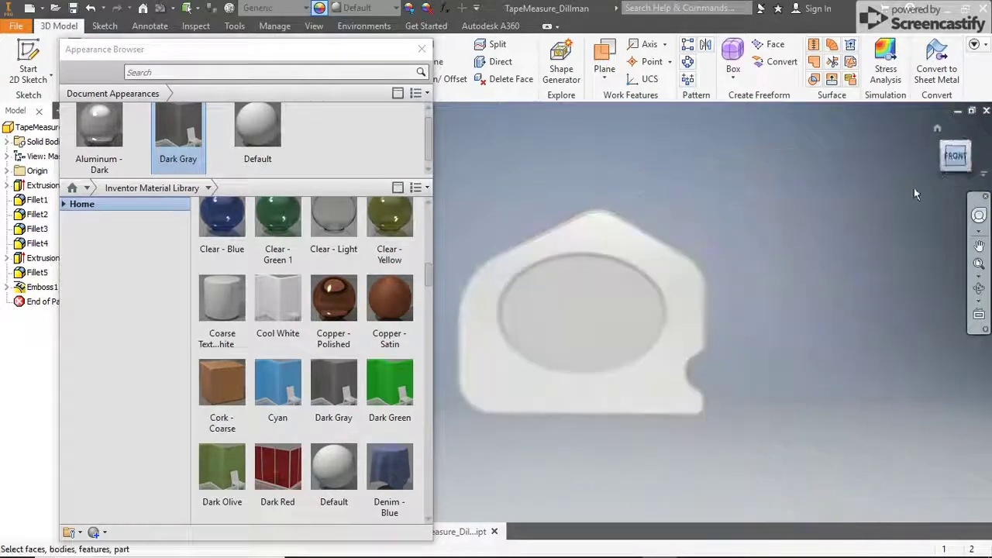
scroll(534, 354, "up", 4)
left_click_drag(491, 240, 854, 423)
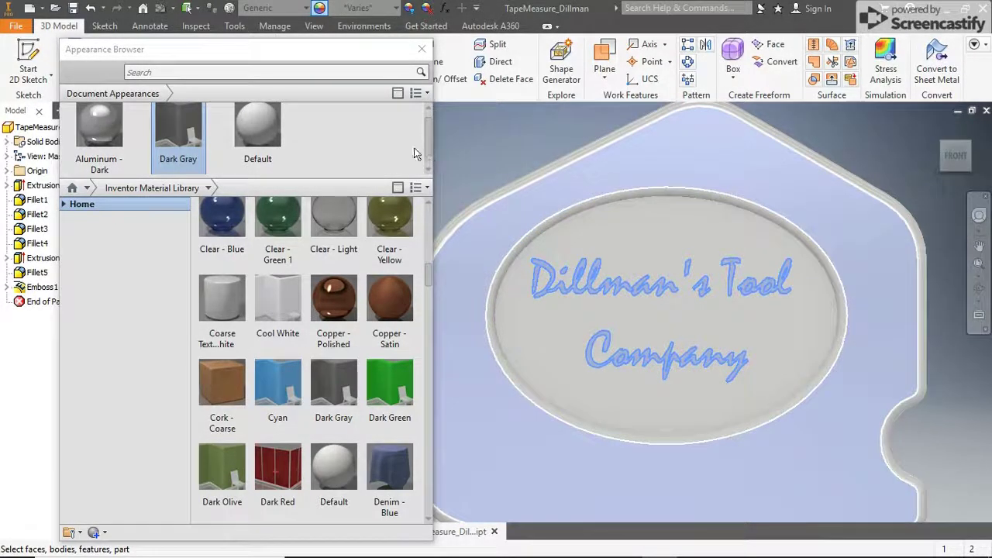
left_click(169, 142)
key("Escape")
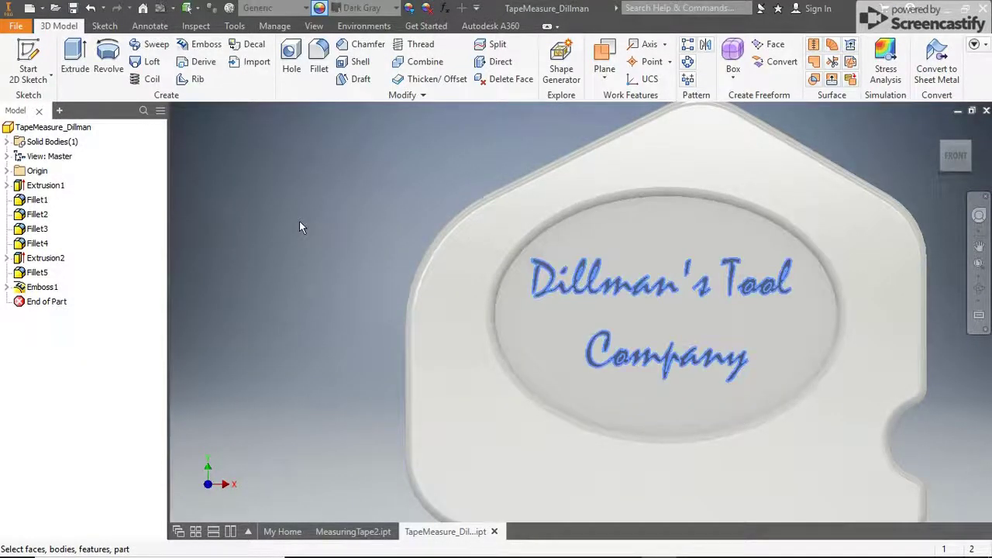
Step: Add the Smooth - Yellow appearance from the Inventor Material Library to the document appearances
left_click(320, 10)
left_click_drag(427, 216, 432, 460)
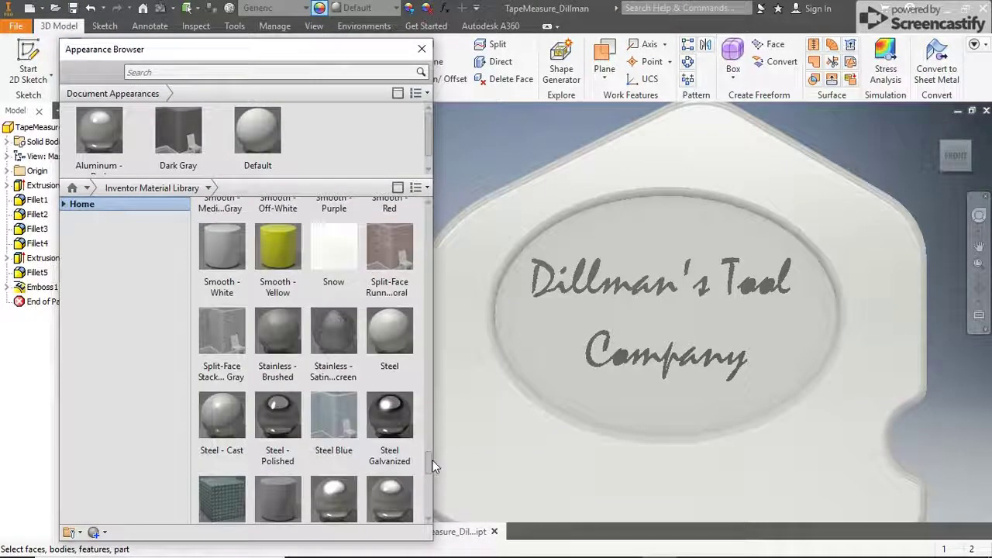
left_click(273, 294)
Step: Apply the Smooth - Yellow appearance to the elliptical recess floor and the small enclosed faces inside the letters
left_click(608, 263)
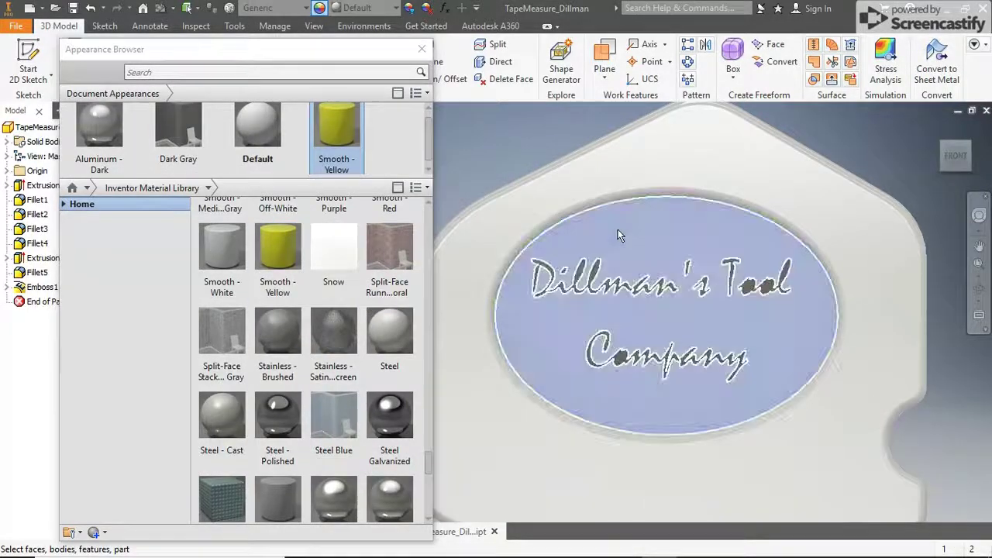
scroll(581, 267, "up", 5)
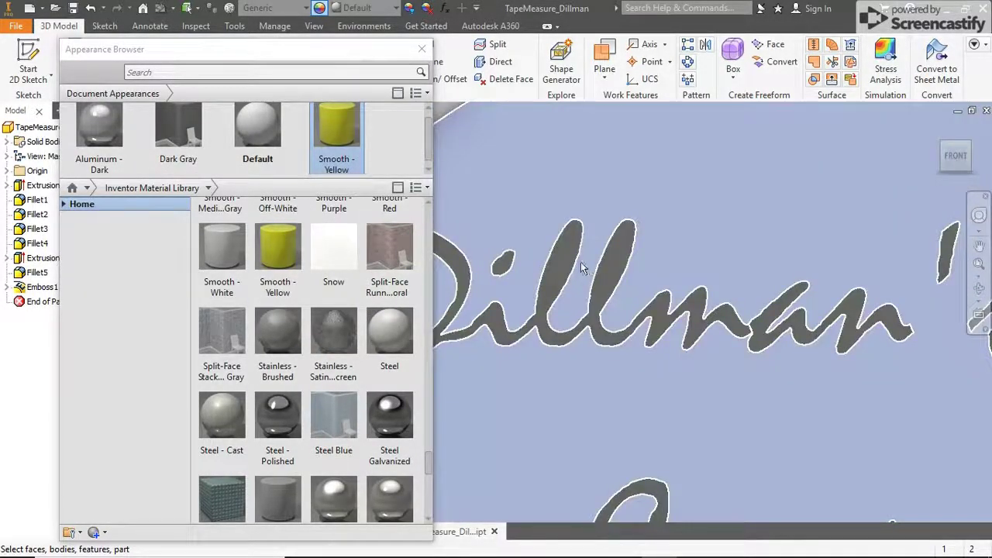
left_click(563, 268)
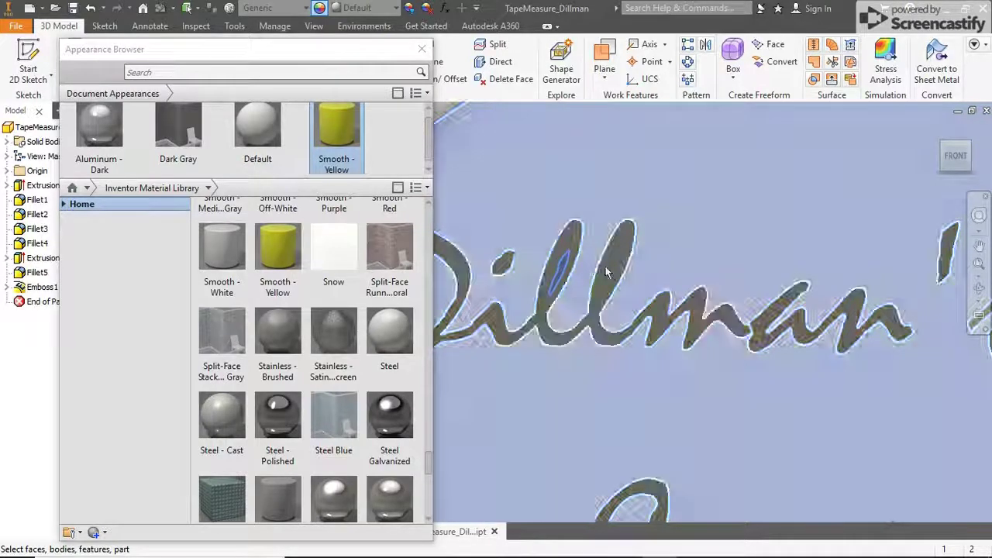
scroll(736, 271, "down", 6)
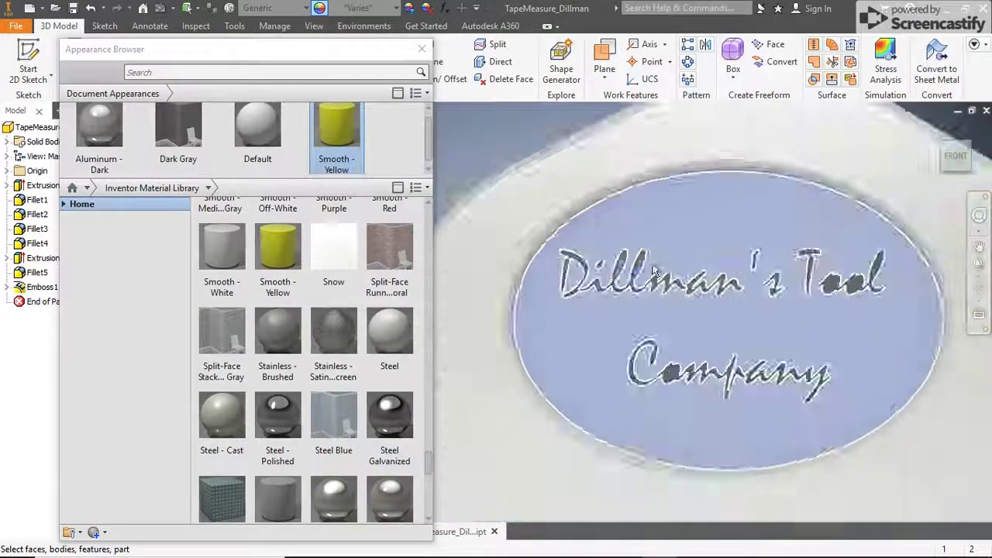
scroll(762, 279, "up", 5)
left_click(762, 281)
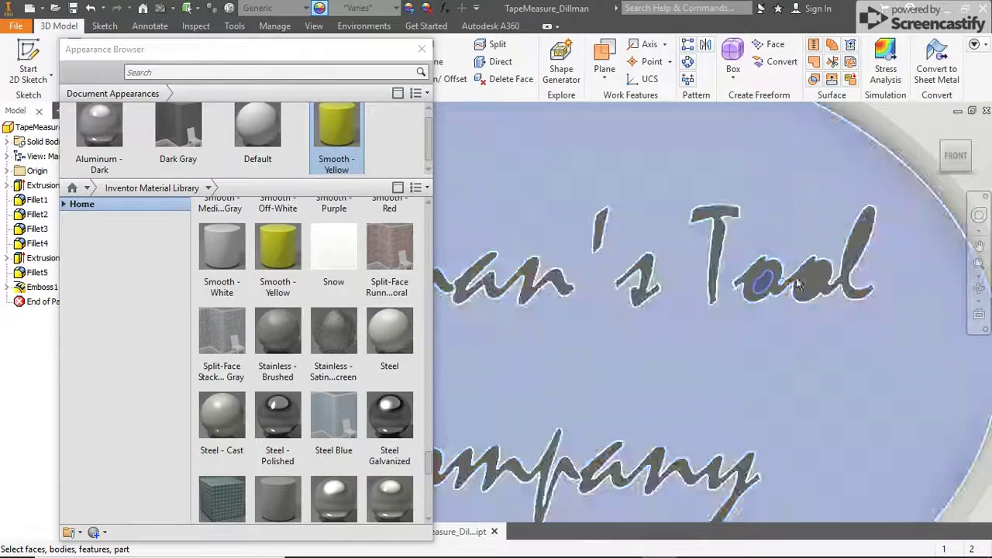
left_click(815, 283)
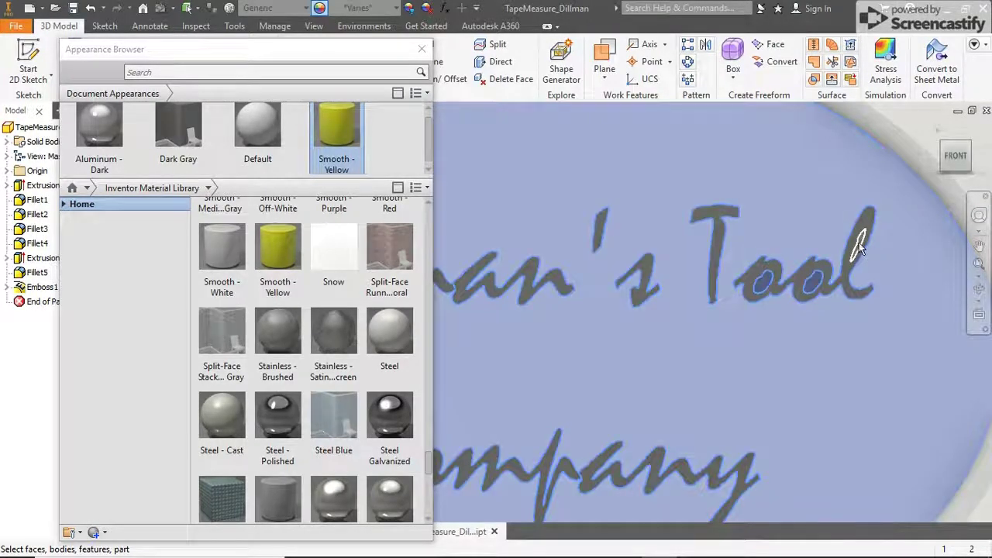
left_click(858, 242)
scroll(748, 348, "down", 5)
scroll(612, 388, "up", 8)
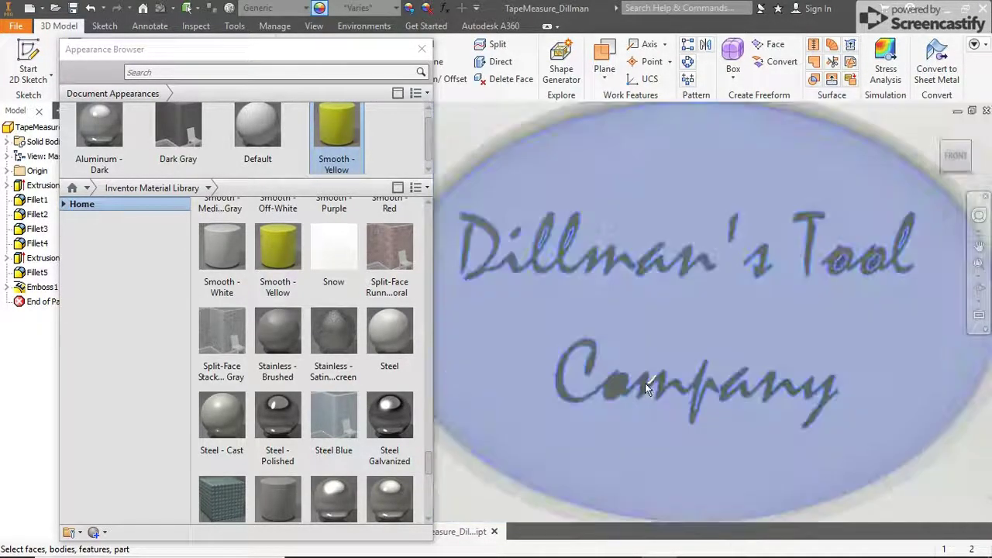
scroll(640, 343, "down", 5)
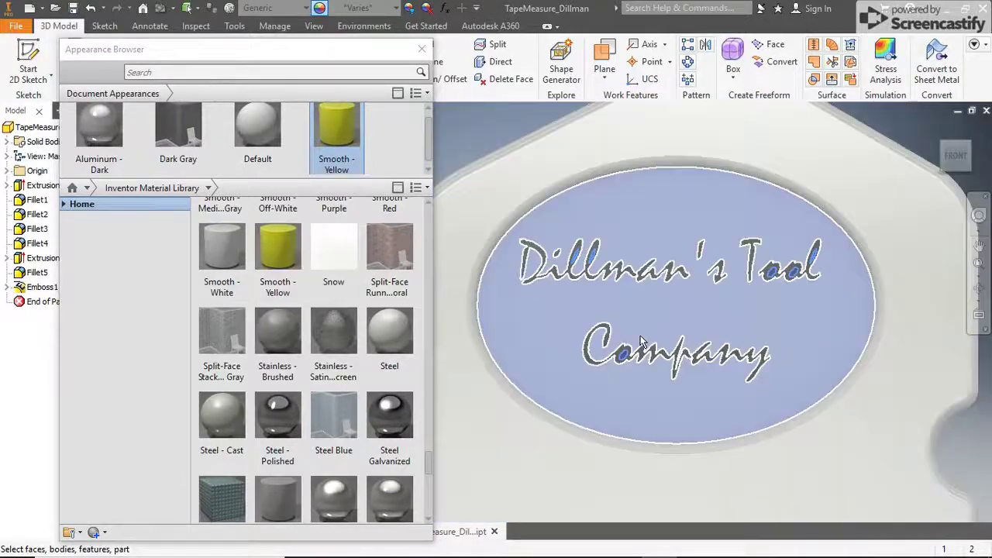
left_click(334, 141)
left_click(469, 139)
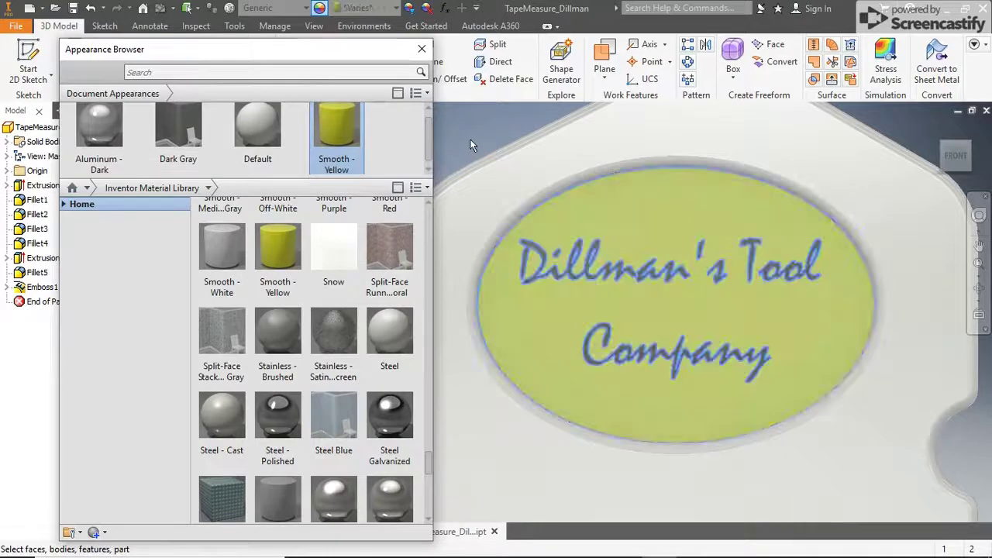
Step: Finish editing appearances, return to the home view and save the part
left_click(421, 49)
left_click(938, 133)
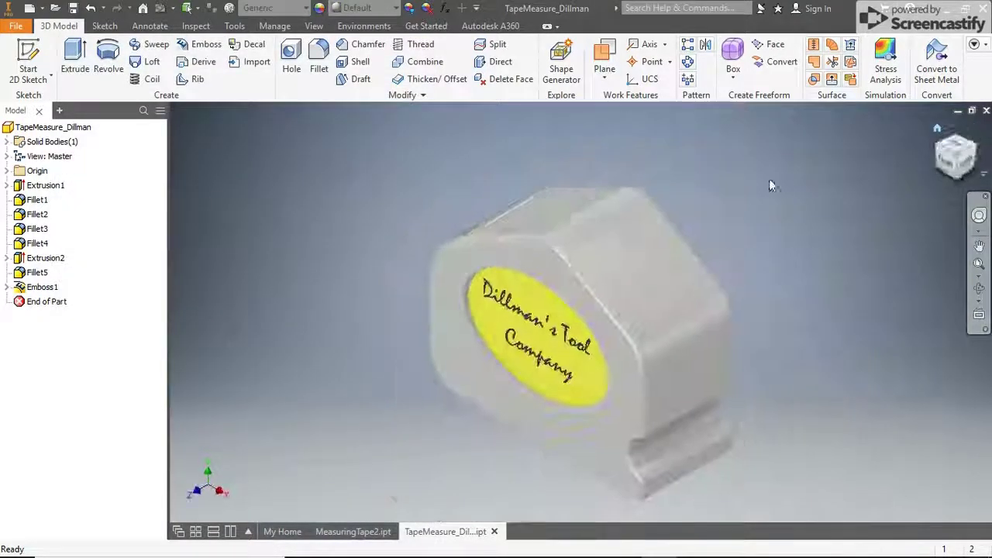
left_click(73, 8)
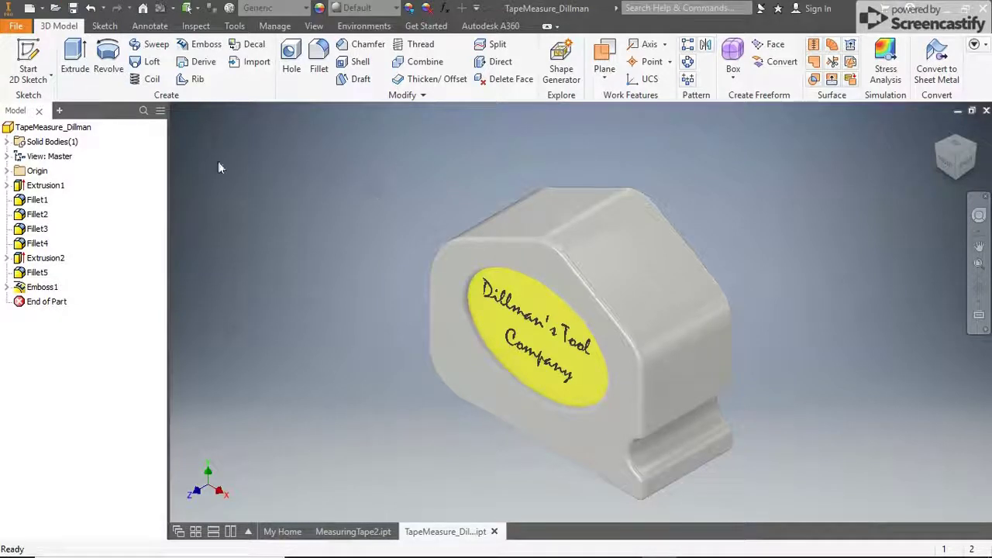
Step: Start a sketch on the housing's sloped top face and sketch a closed hexagon about 0.94 in wide with two sides parallel to the face's long edges
left_click(28, 62)
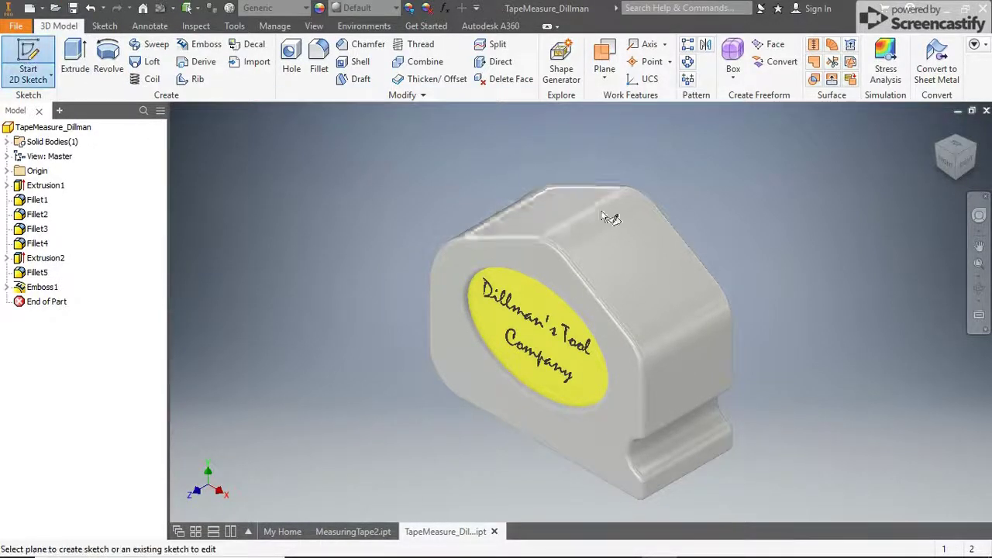
left_click(619, 260)
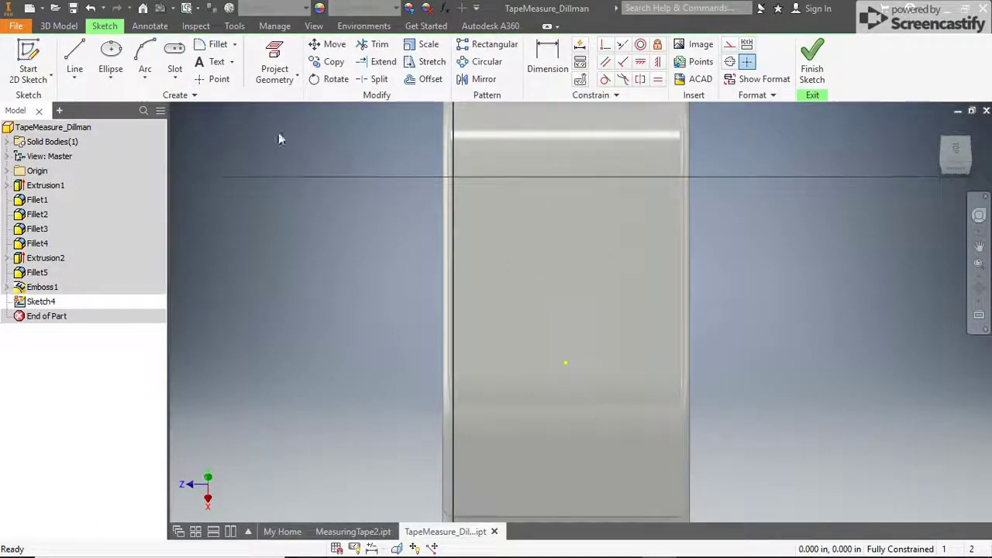
left_click(74, 58)
left_click(565, 195)
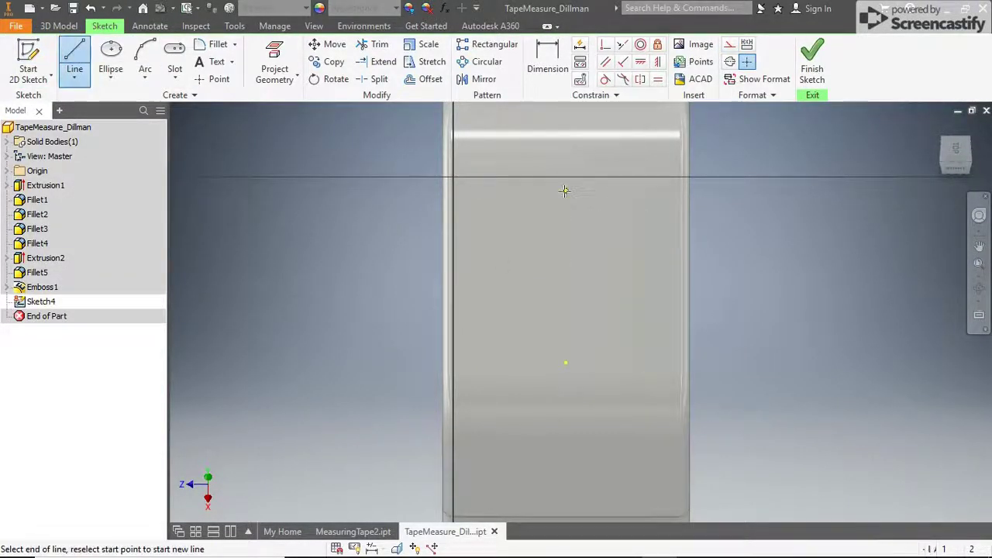
left_click(489, 312)
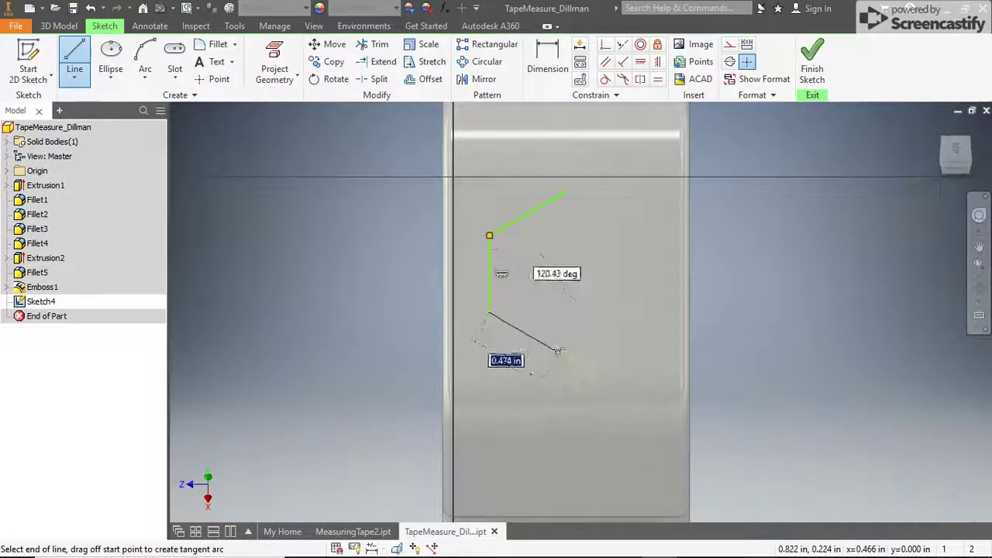
left_click(565, 349)
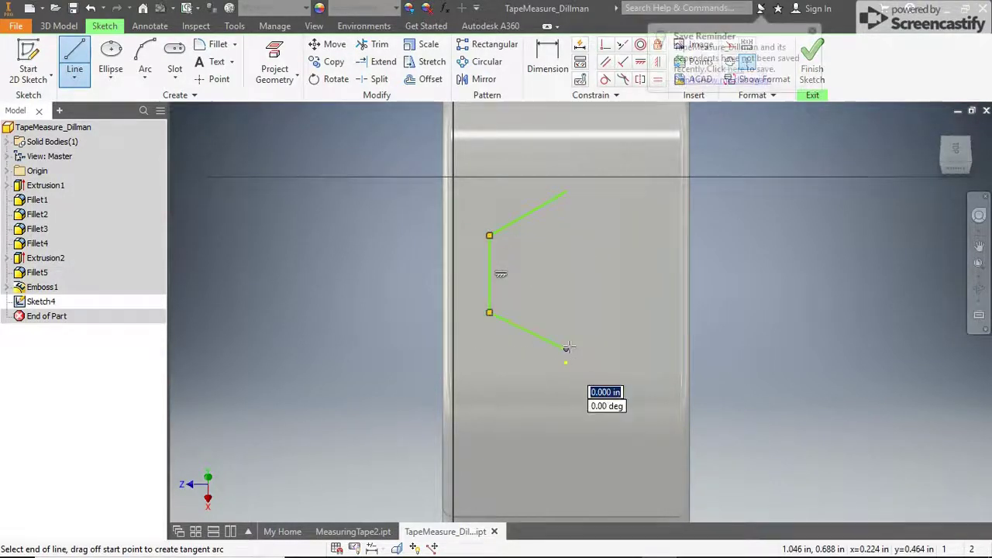
left_click(645, 313)
left_click(645, 234)
left_click(566, 191)
Step: Dimension the hexagon to 1.125 in between its parallel sides and 1.125 in between its upper and lower vertices
key("d")
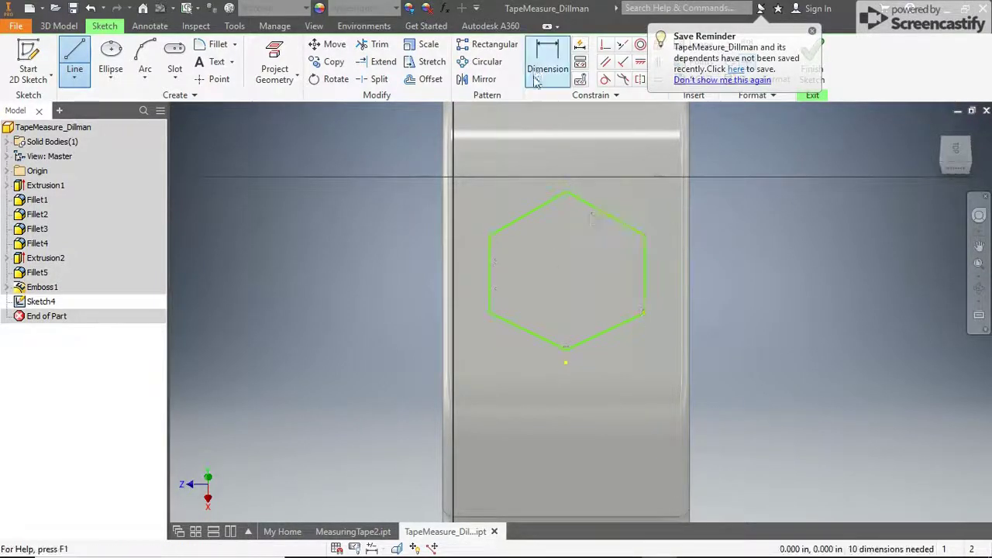
left_click(491, 252)
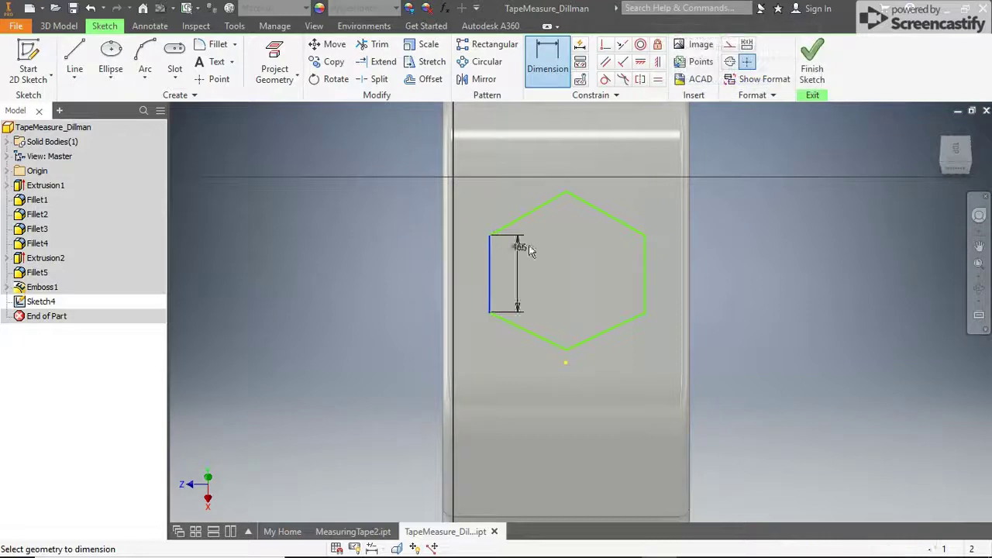
left_click(645, 260)
left_click(574, 258)
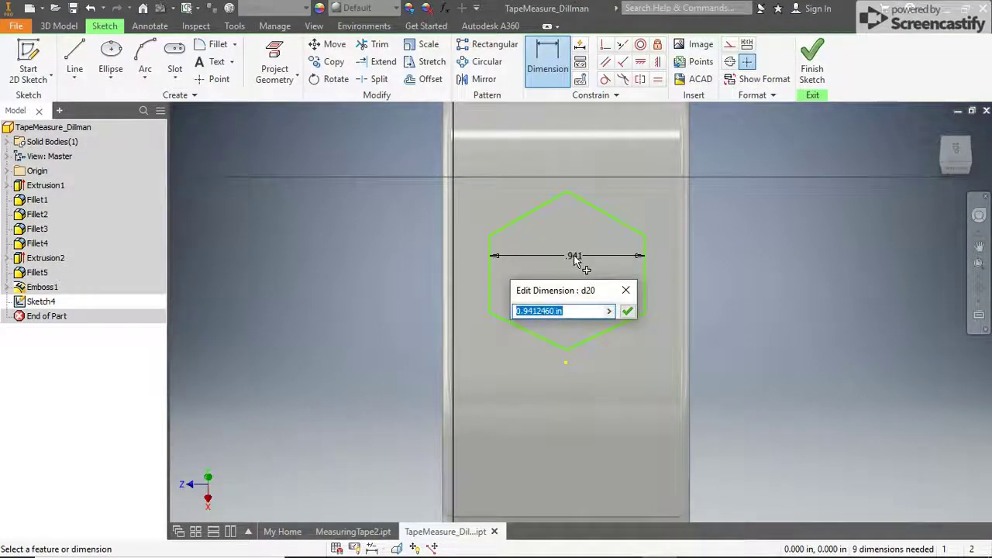
key("Return")
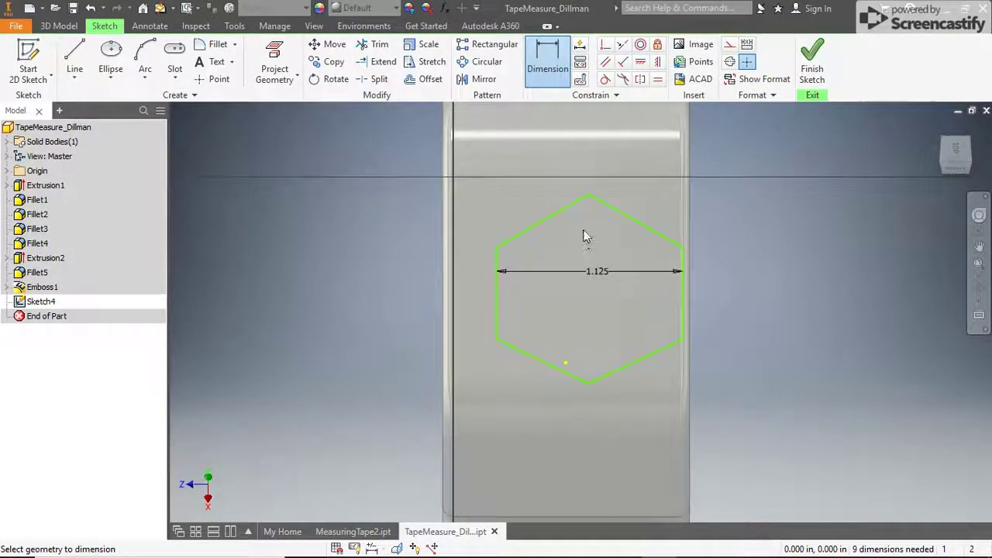
left_click(588, 195)
left_click(582, 326)
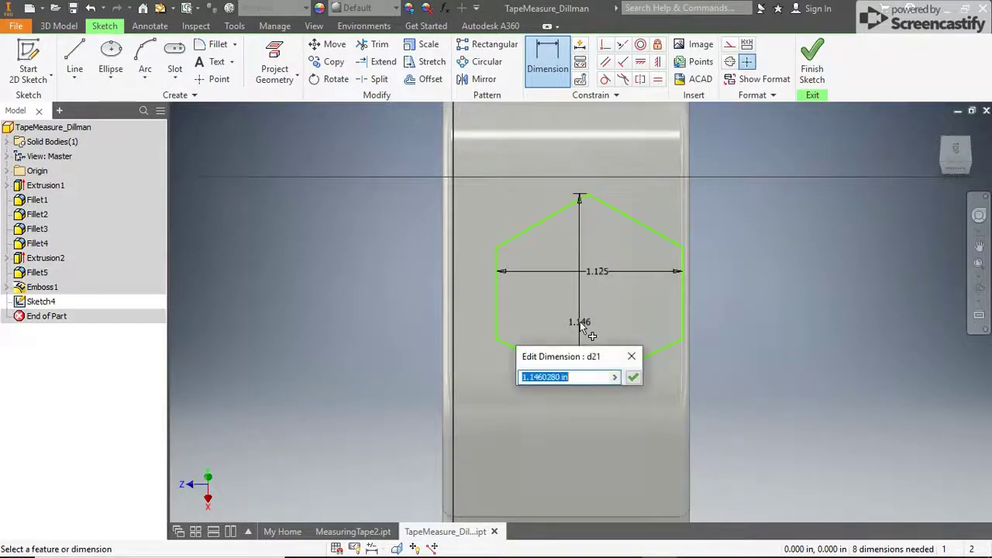
key("Return")
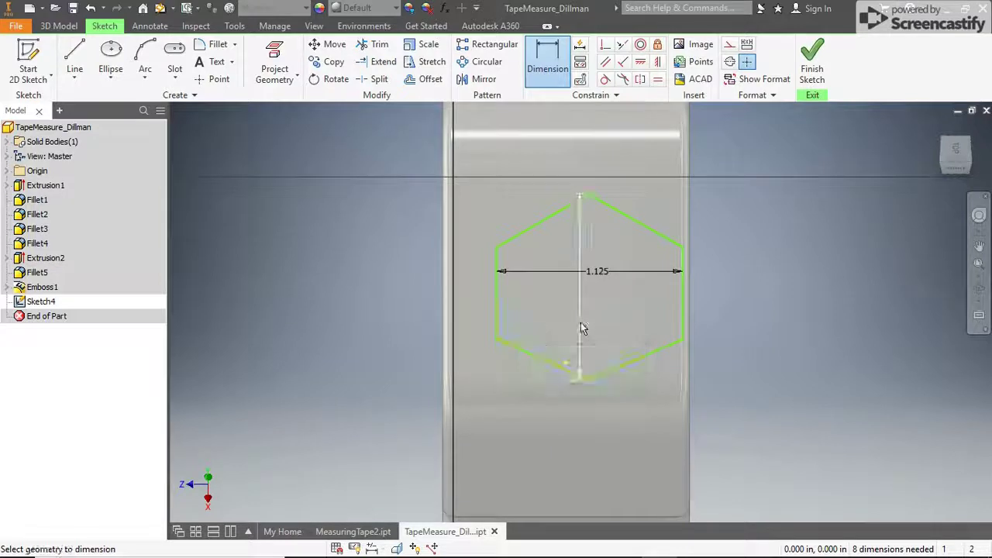
Step: Project the face's upper edge into the sketch and align the hexagon's upper vertex with its midpoint using a horizontal constraint
left_click(645, 63)
key("p")
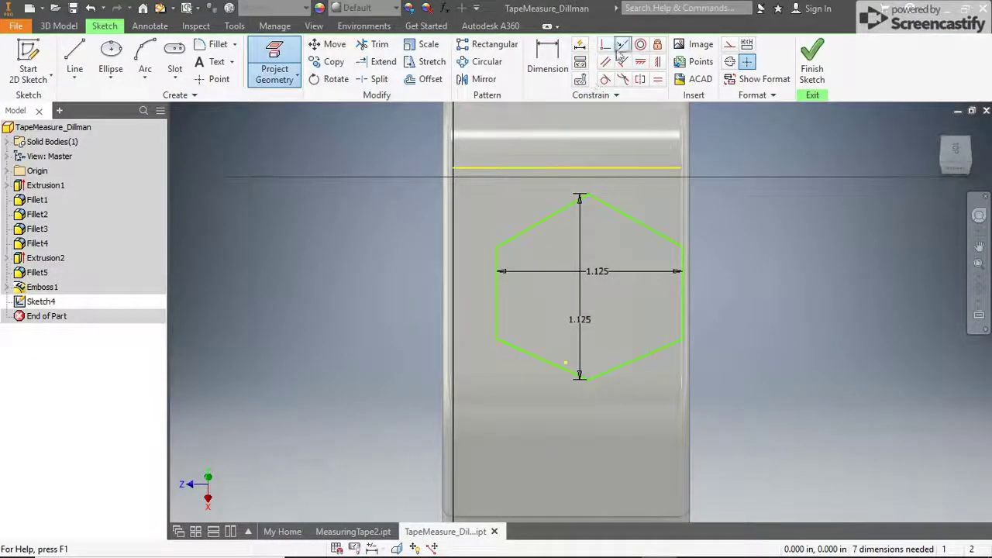
left_click(642, 64)
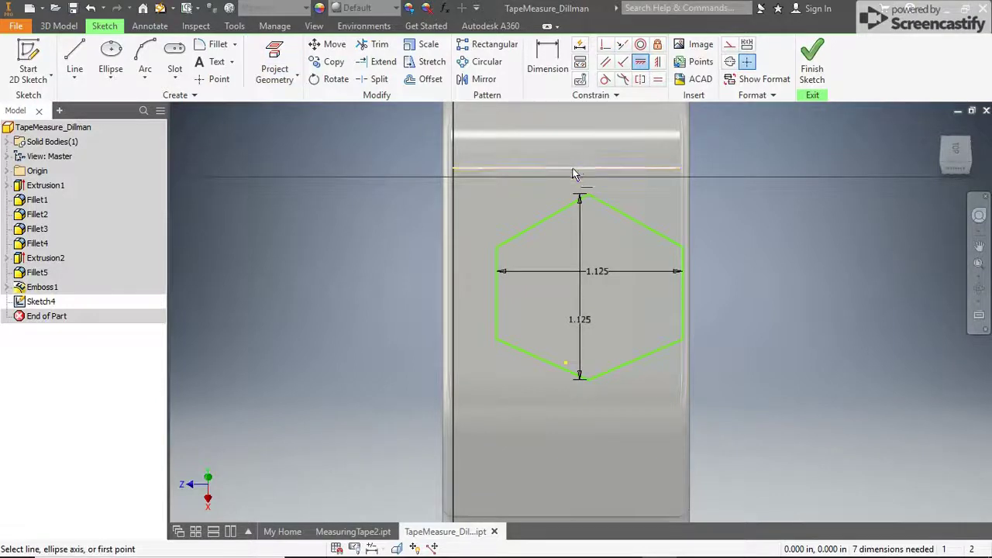
left_click(566, 168)
left_click(586, 197)
key("Escape")
Step: Dimension the hexagon's right vertical side to 0.75 in
key("d")
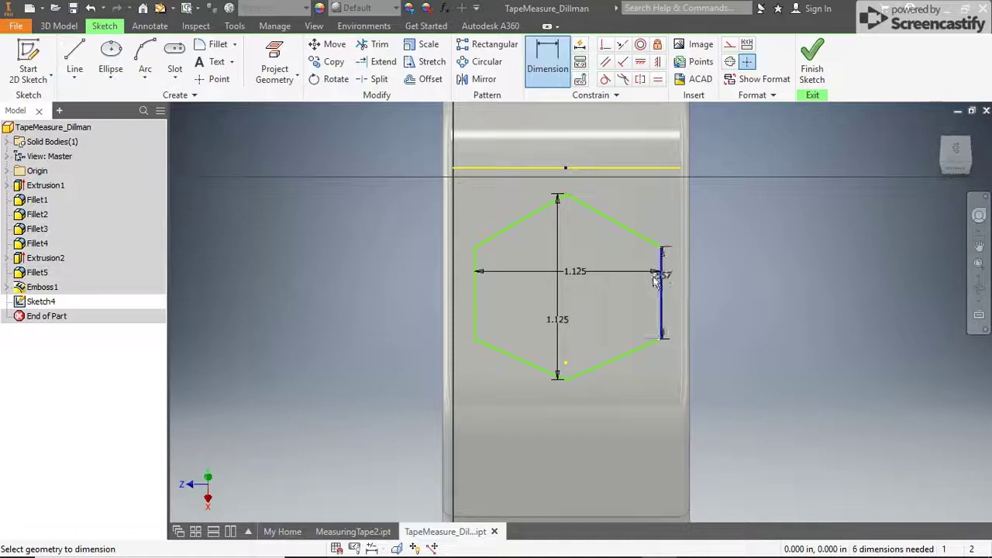
left_click(617, 293)
type(".7")
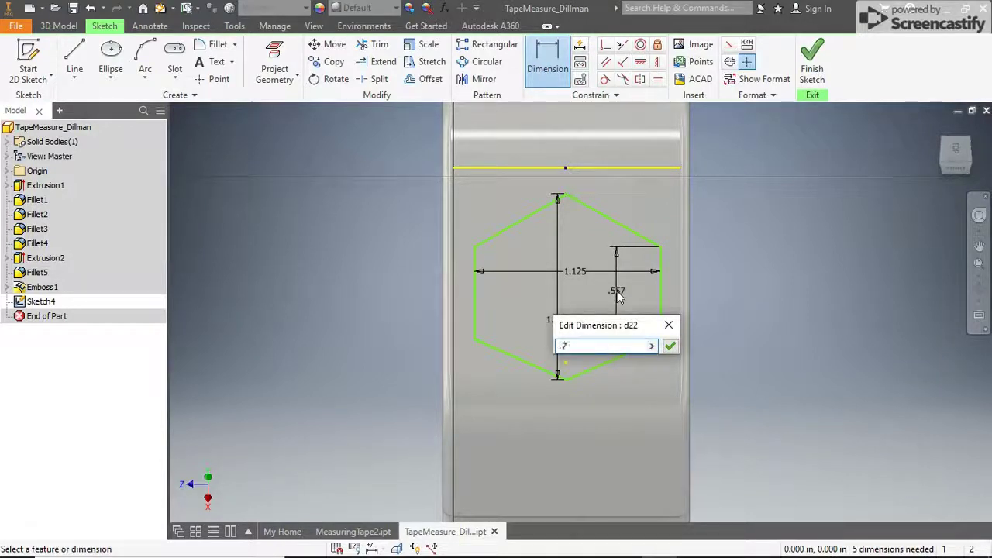
type("5")
key("Return")
Step: Dimension the hexagon's left vertical side to 0.75 in and the height from its upper vertex to the right side's upper end
left_click(473, 310)
left_click(494, 308)
type(".75")
key("Return")
left_click(563, 366)
left_click(563, 384)
key("Escape")
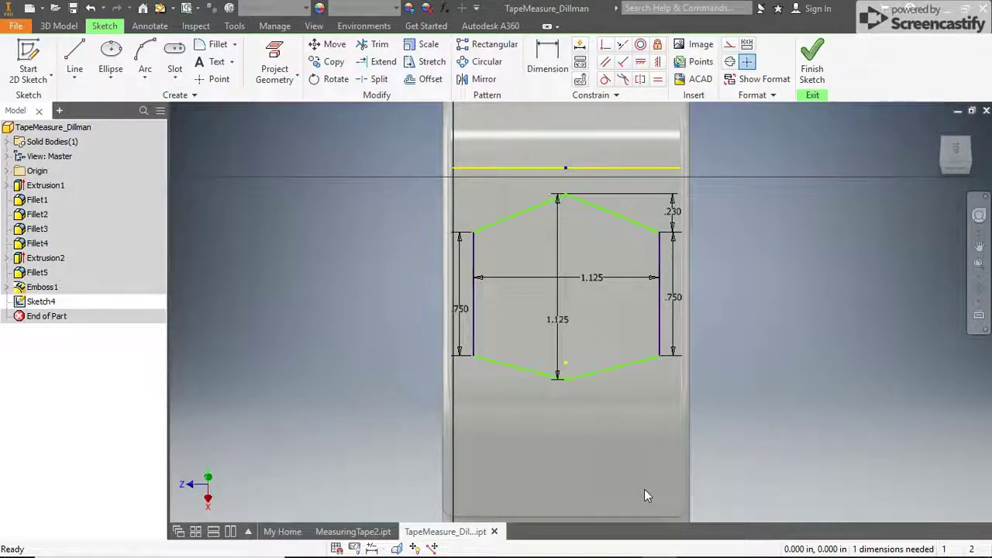
Step: Finish the sketch and cut-extrude the hexagon 0.125 in into the housing's sloped face
left_click(810, 92)
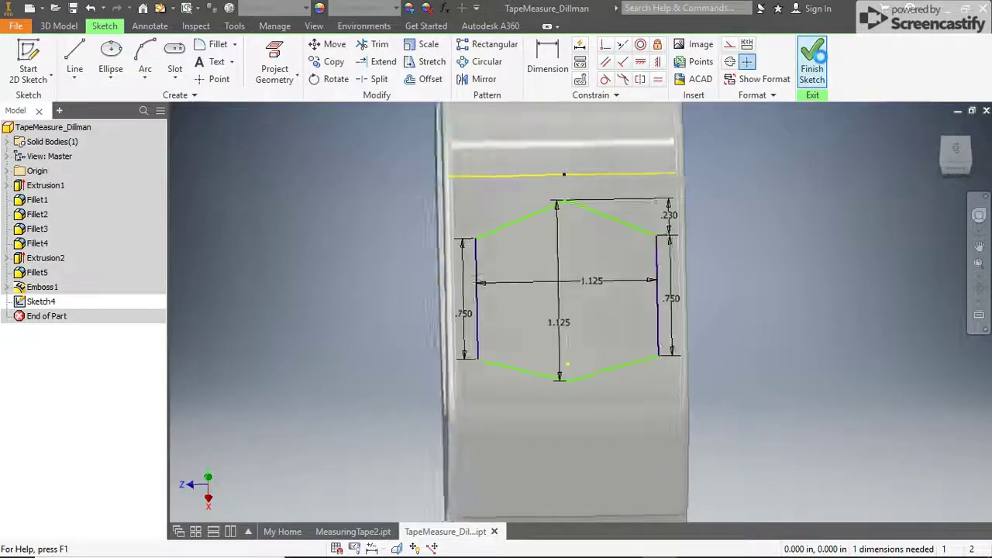
left_click(75, 62)
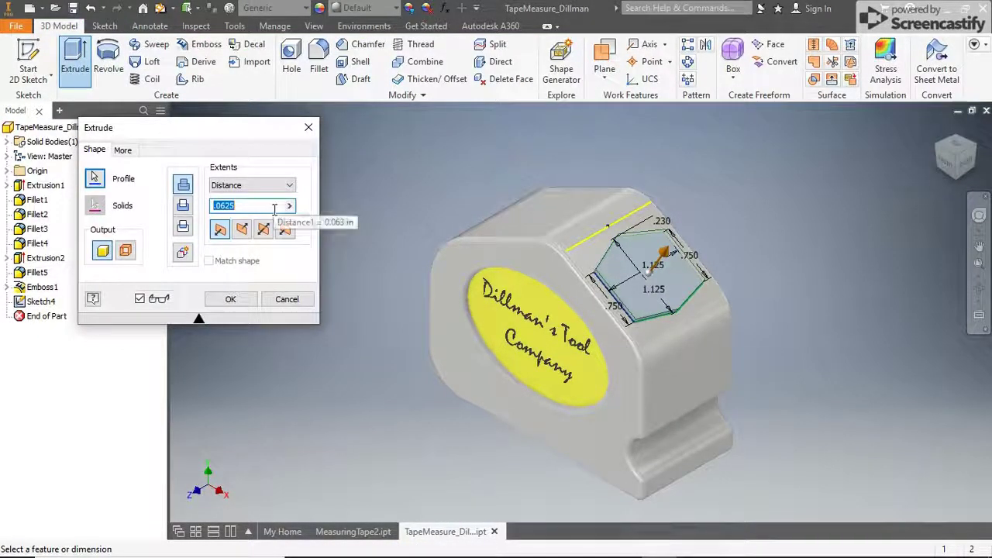
type(".1")
left_click(242, 228)
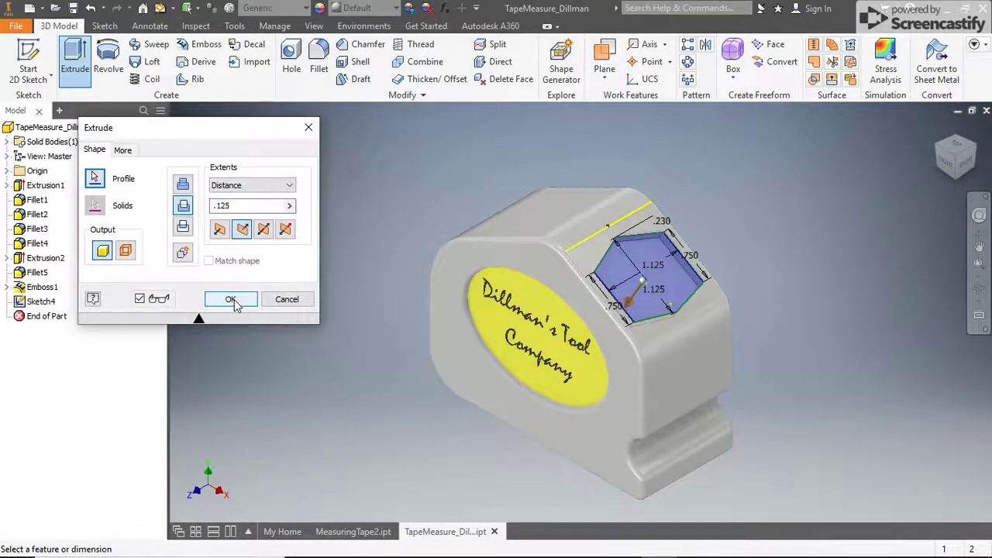
left_click(231, 299)
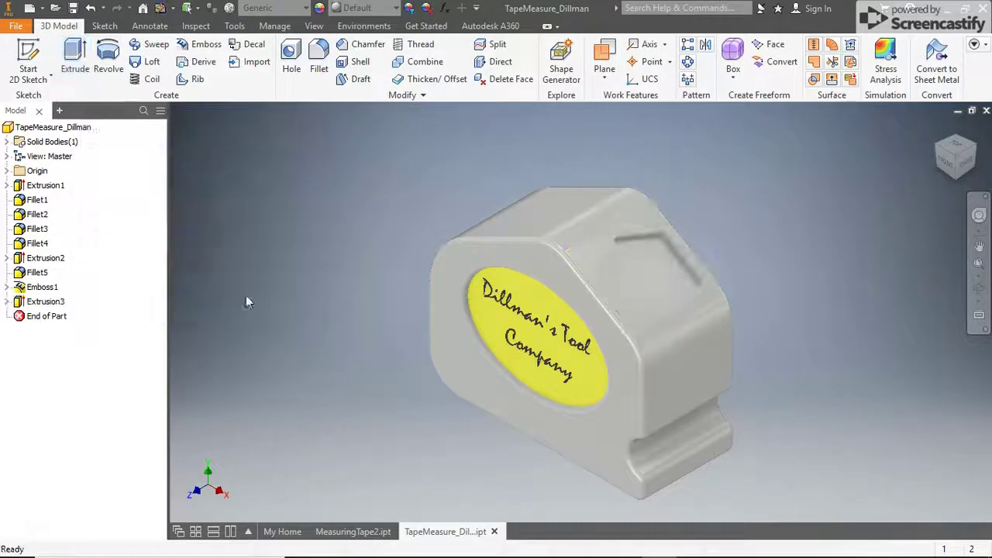
Step: Start a sketch on the floor of the hexagonal recess and project its outline into the sketch
scroll(618, 277, "up", 3)
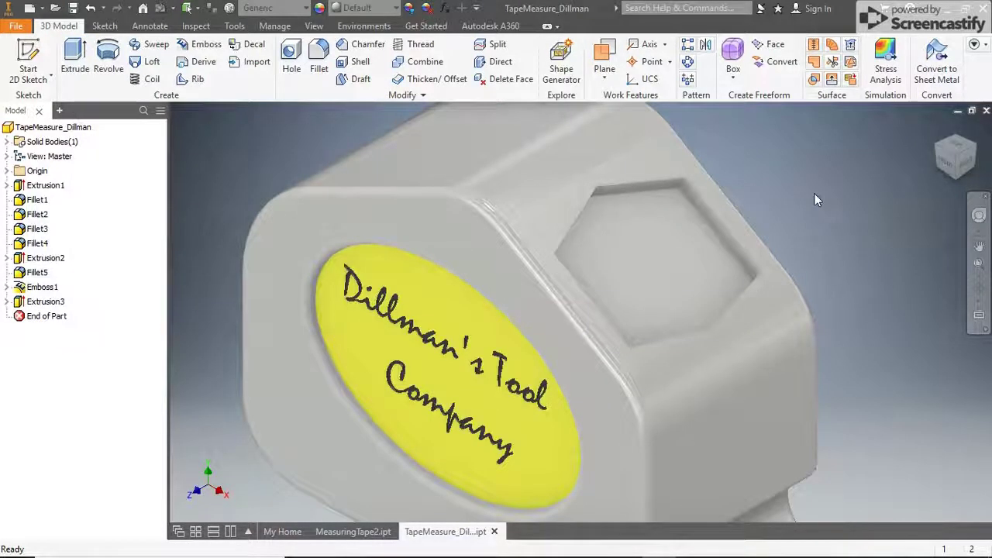
left_click(28, 61)
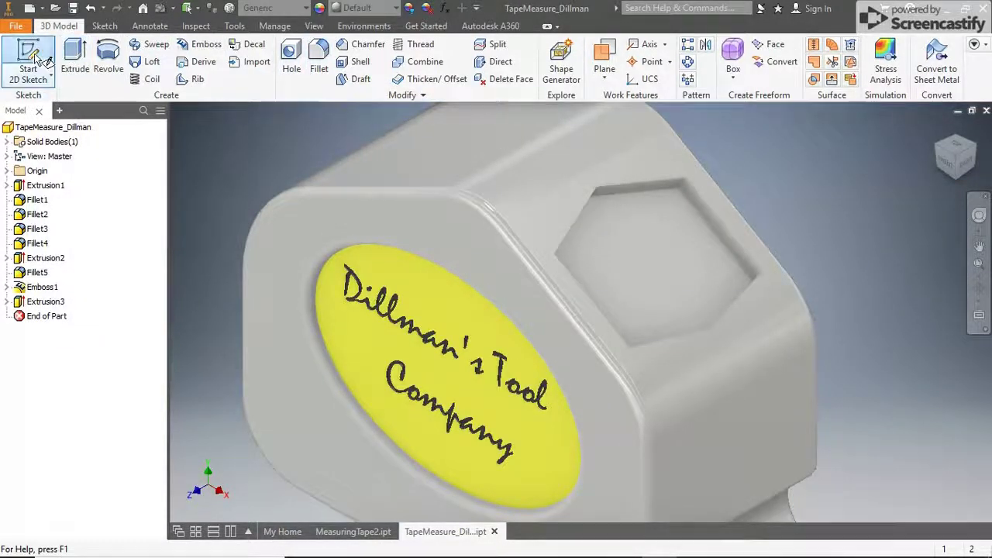
left_click(670, 261)
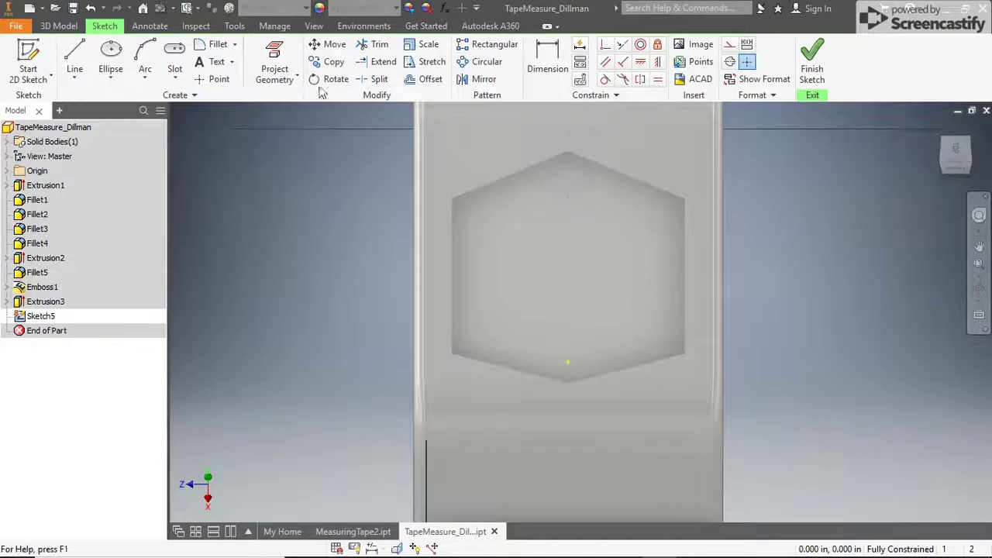
left_click(275, 72)
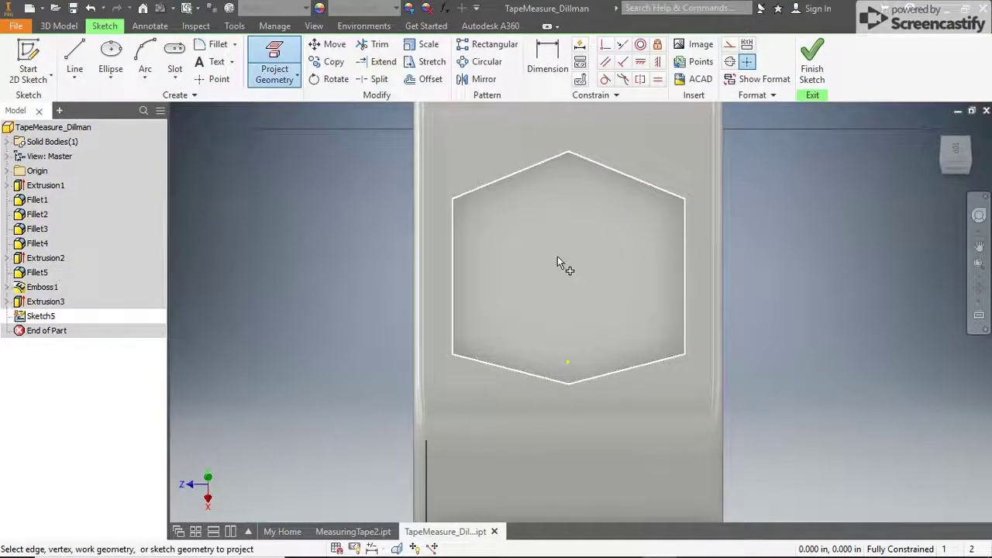
left_click(558, 259)
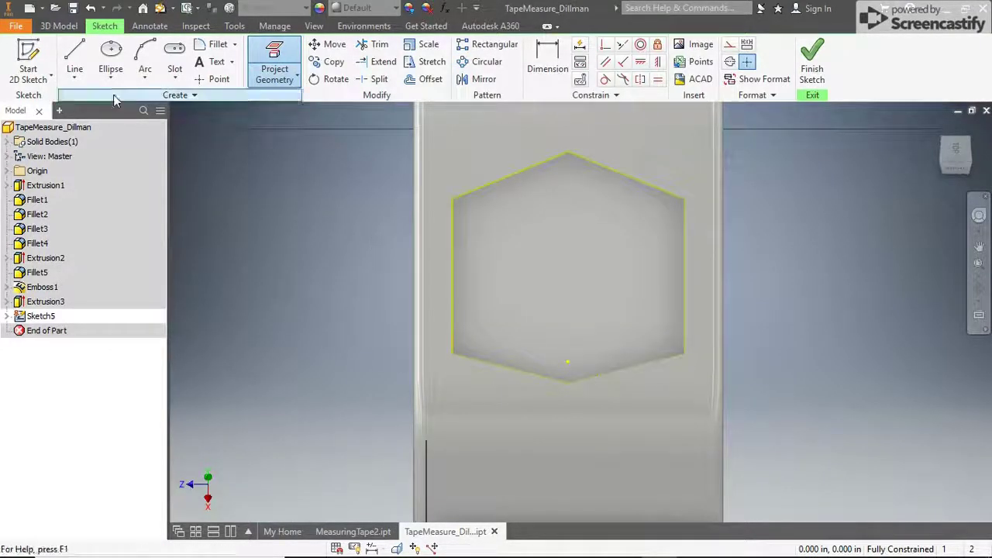
Step: Trace the two lower slanted edges of the projected hexagon with lines
left_click(75, 59)
left_click(569, 382)
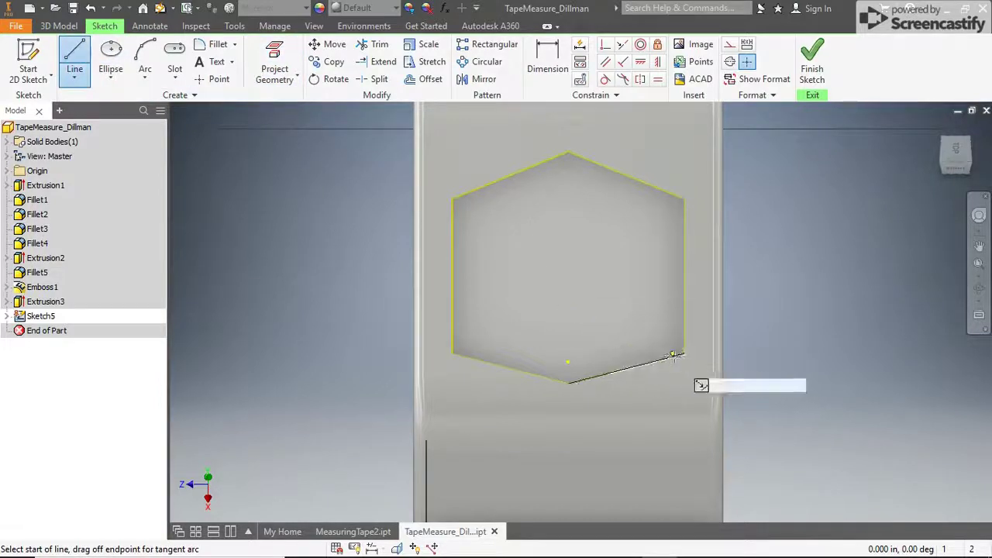
left_click(682, 354)
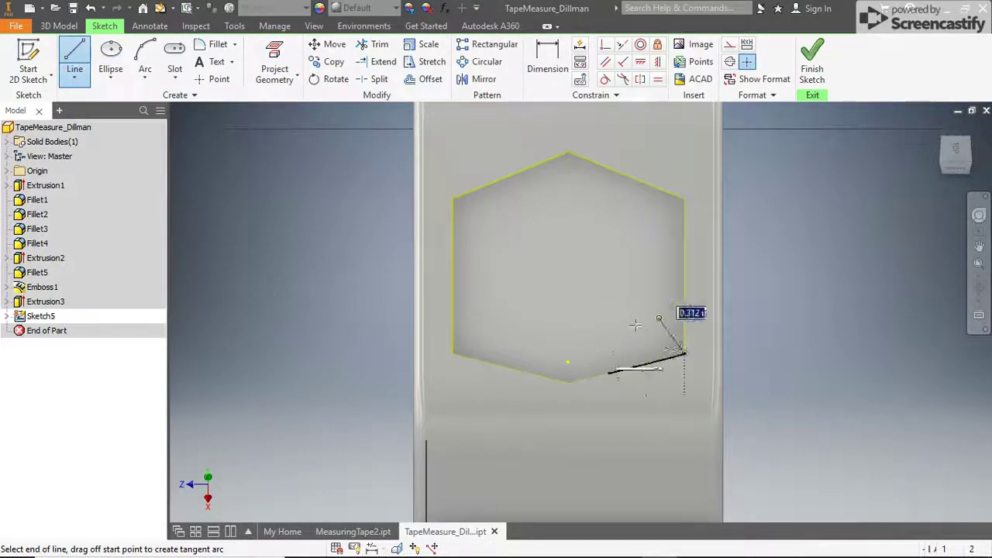
left_click(568, 381)
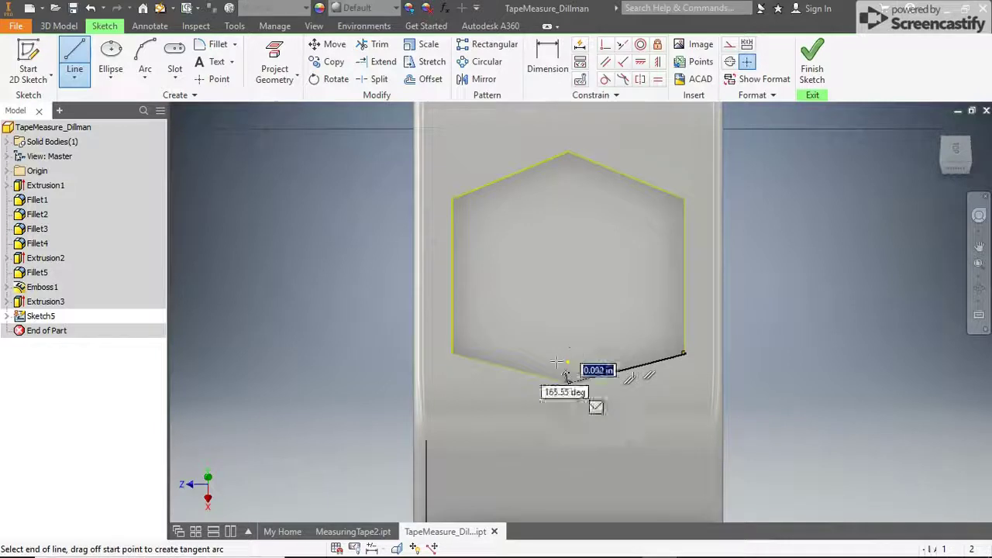
double_click(455, 352)
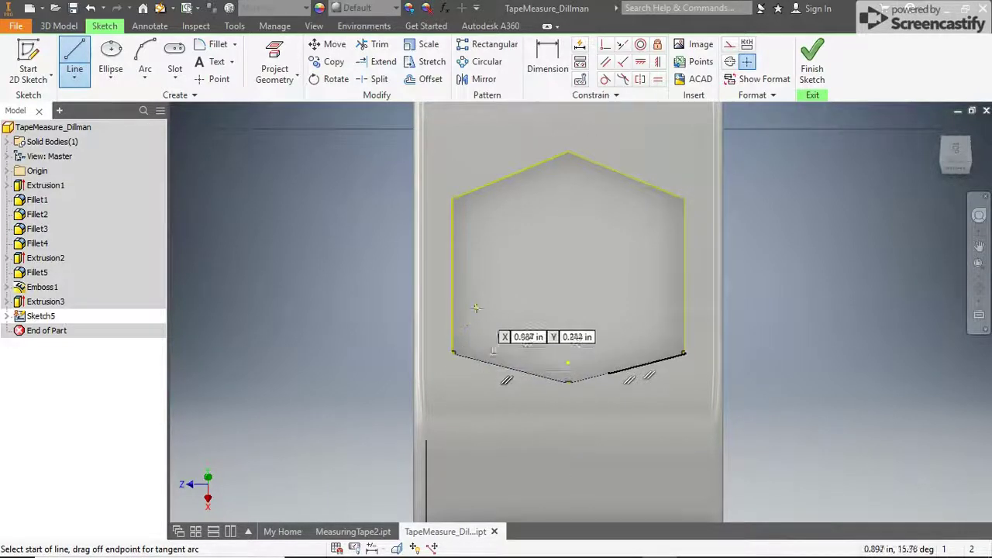
Step: Draw a 0.25 in line up each vertical side of the hexagon, starting from its lower corners
left_click(454, 353)
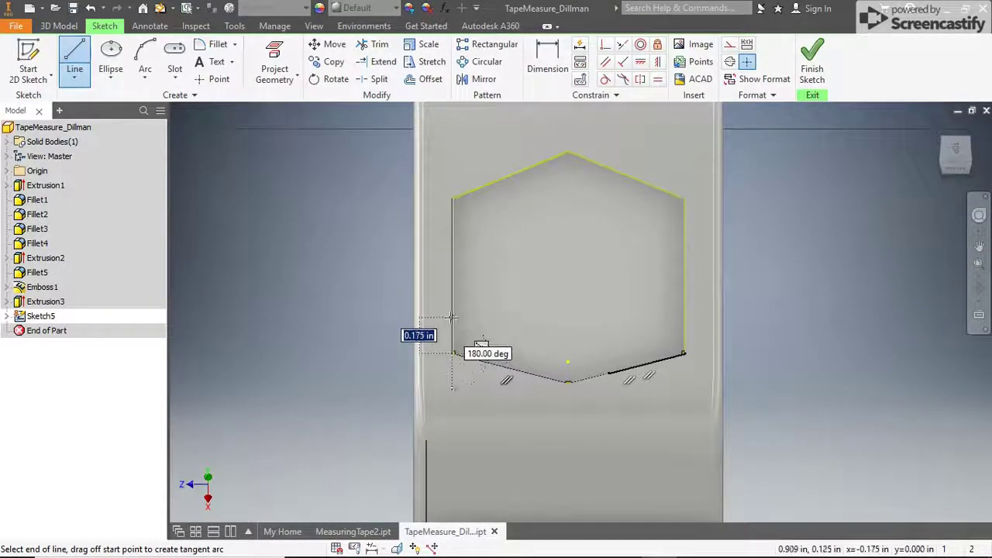
type(".25")
key("Return")
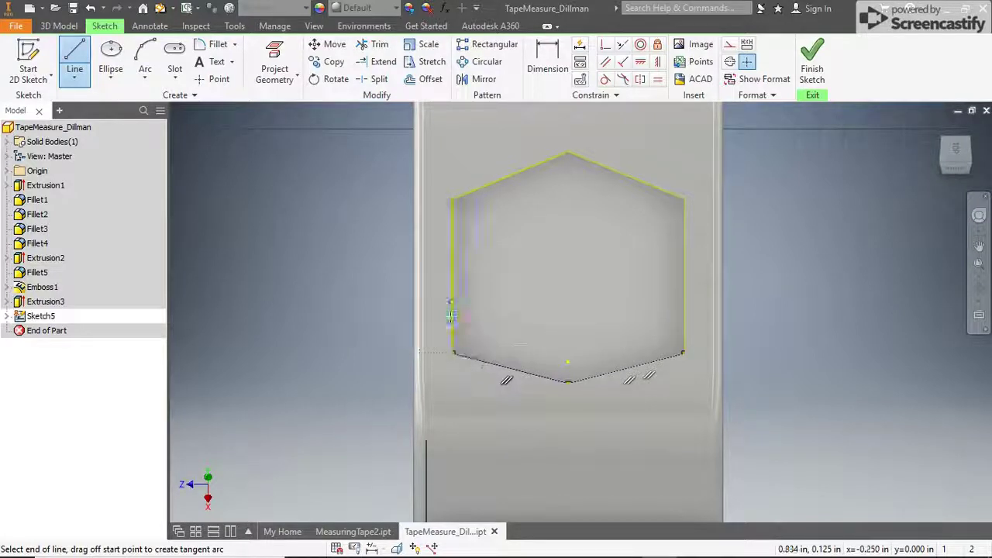
key("Escape")
key("l")
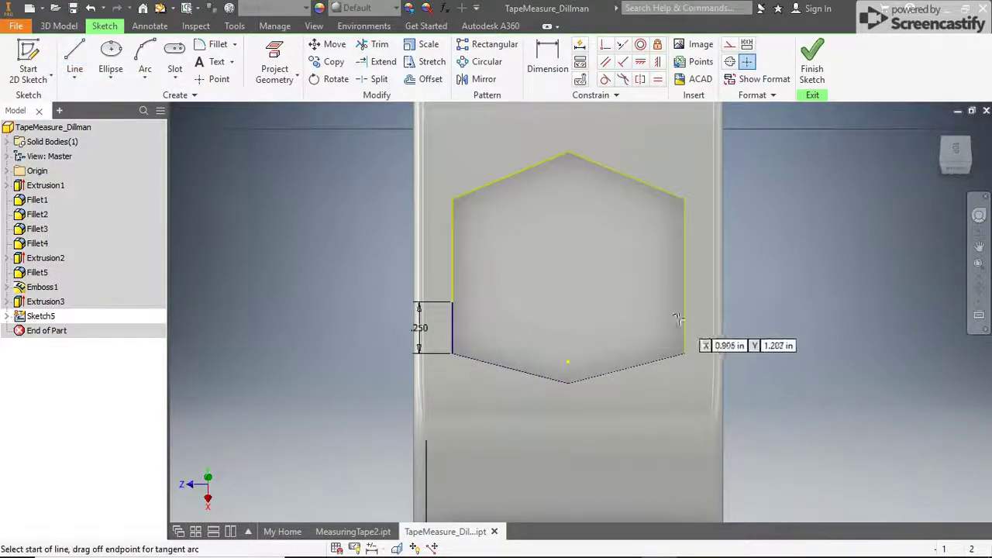
left_click(683, 354)
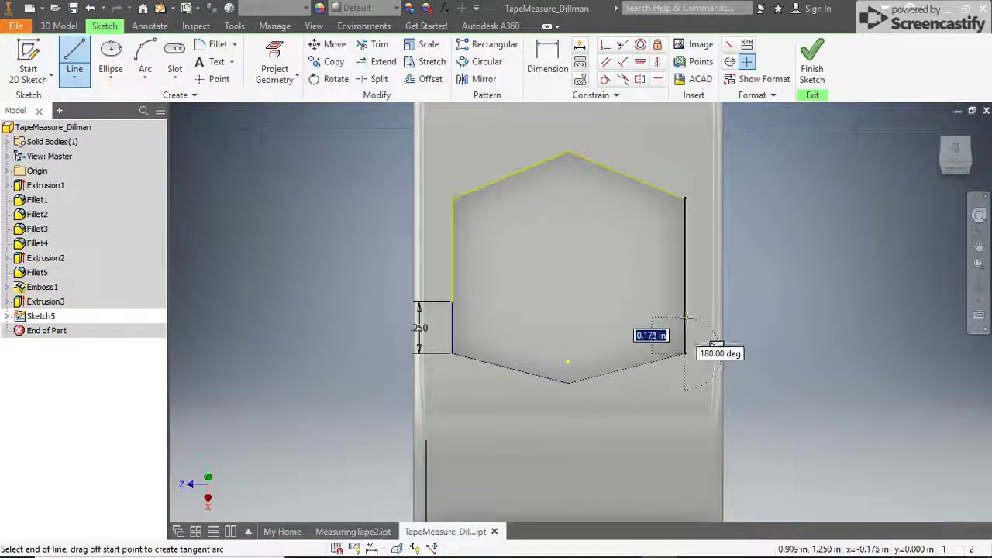
type(".25")
key("Return")
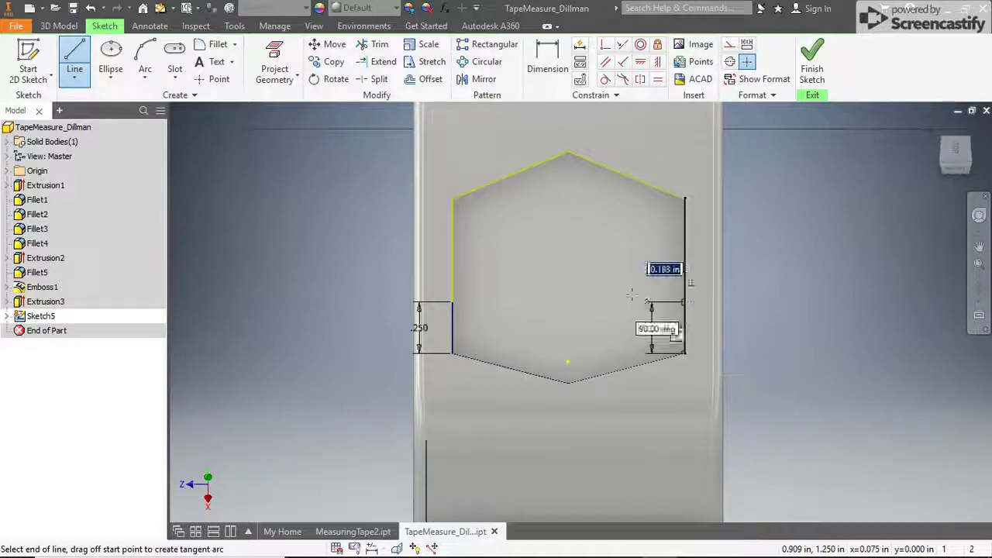
Step: Close the profile with two lines meeting at a central peak and constrain them parallel to the hexagon's upper slanted edges
left_click(568, 256)
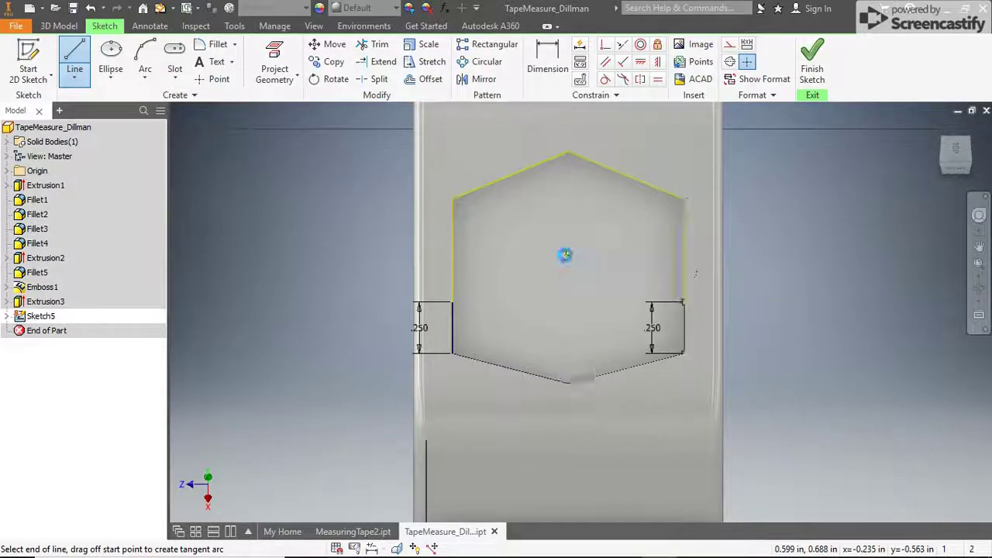
left_click(453, 302)
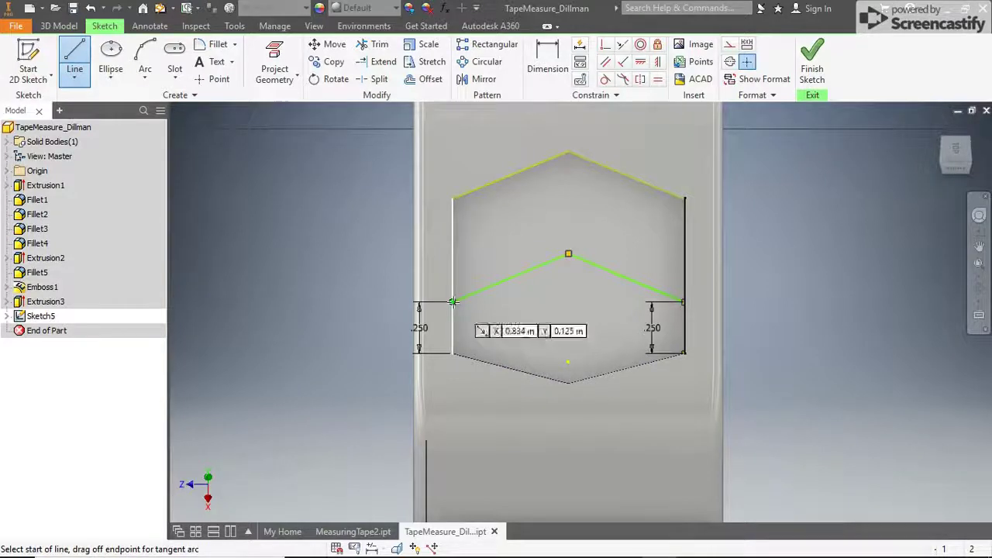
left_click(605, 62)
left_click(499, 179)
left_click(514, 277)
left_click(514, 279)
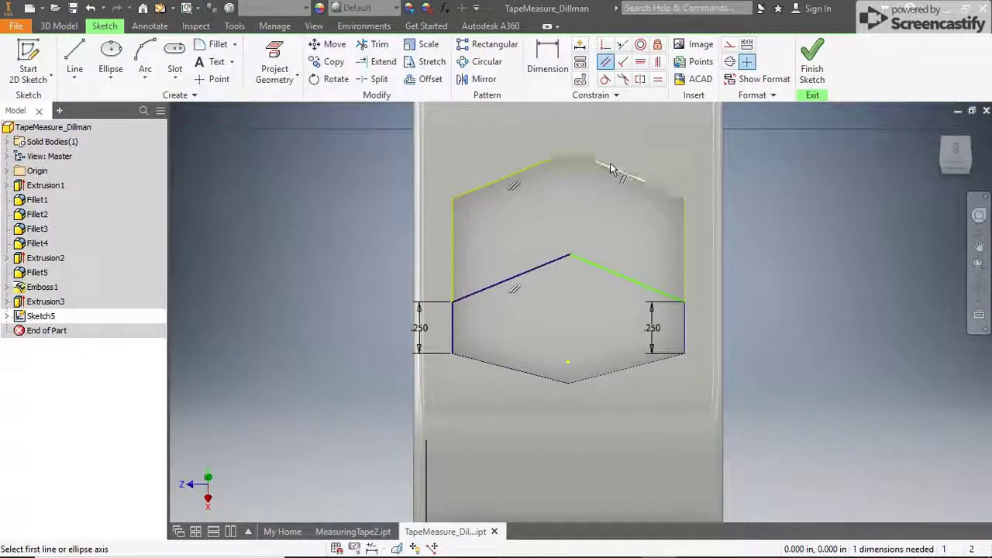
left_click(597, 265)
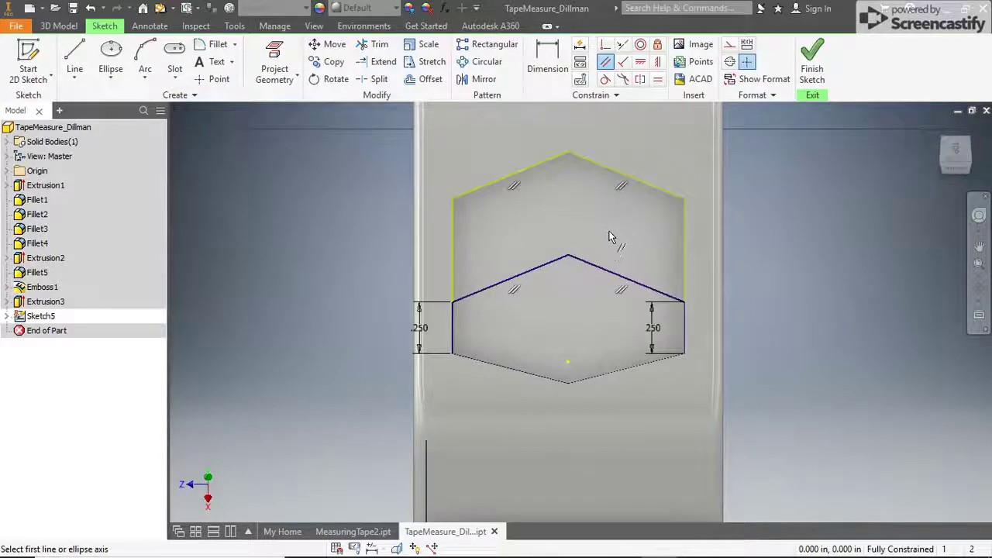
Step: Finish the sketch and extrude the lower hexagonal profile 0.25 in outward from the recess floor
left_click(812, 58)
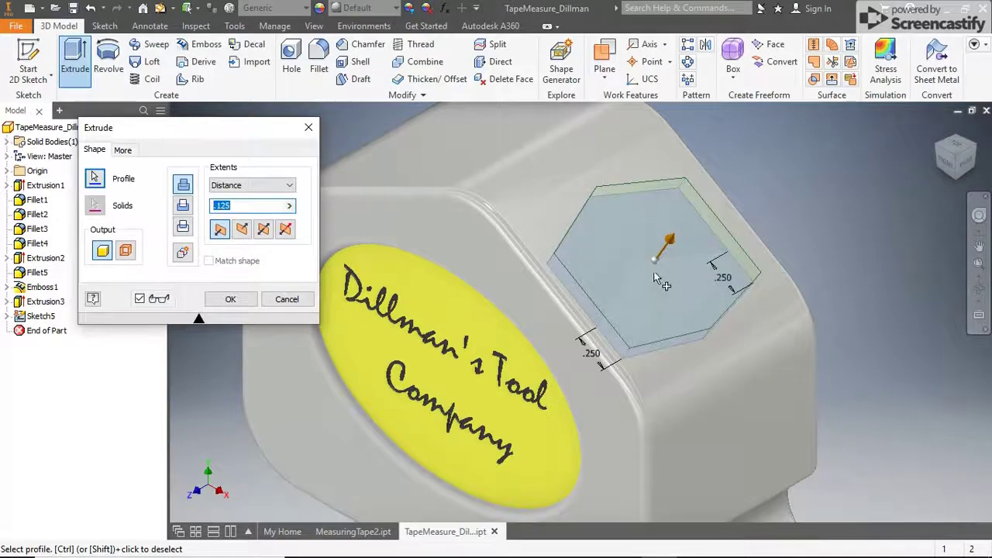
double_click(274, 203)
type(".25")
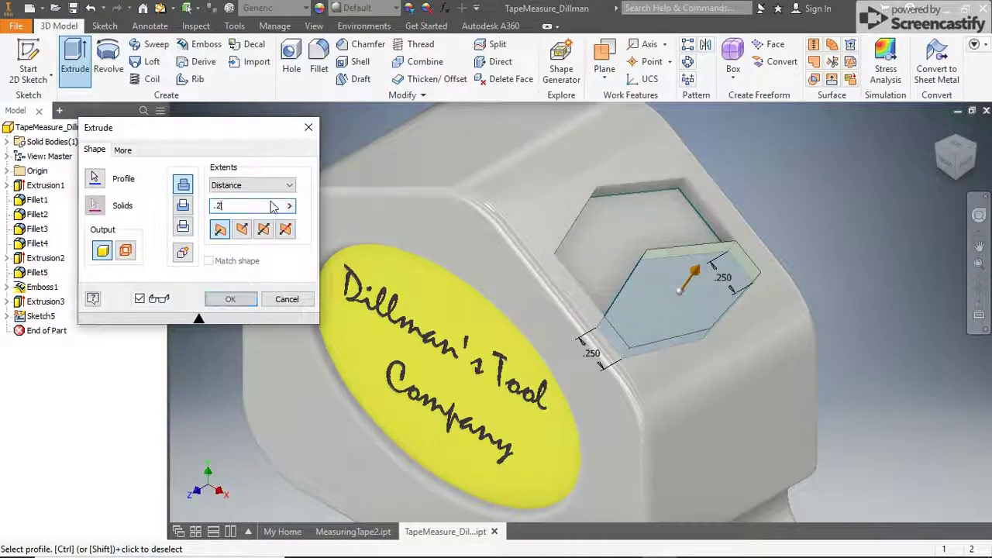
left_click(230, 301)
Step: Fillet the six edges around the raised button's top face with a 0.0625 in radius
left_click(321, 78)
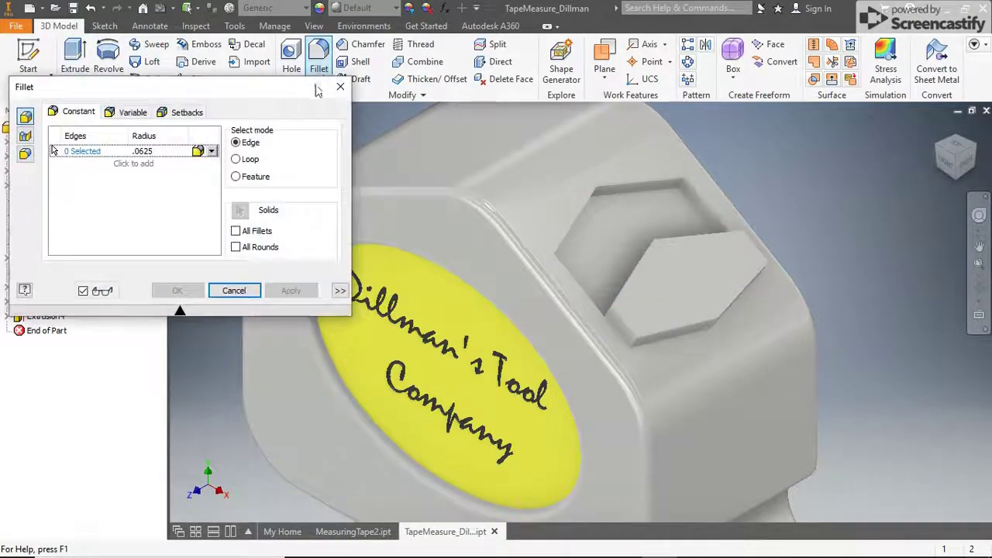
left_click(645, 263)
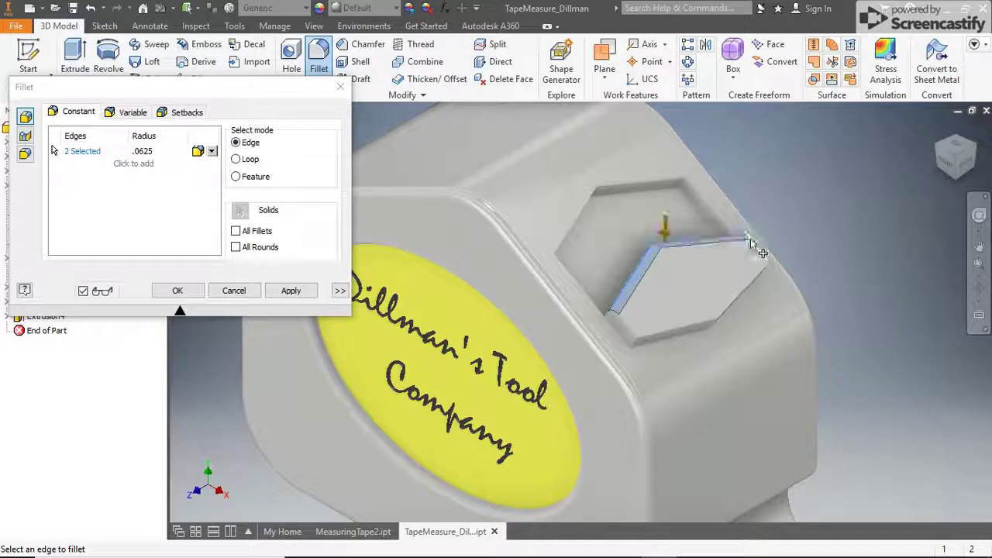
left_click(753, 276)
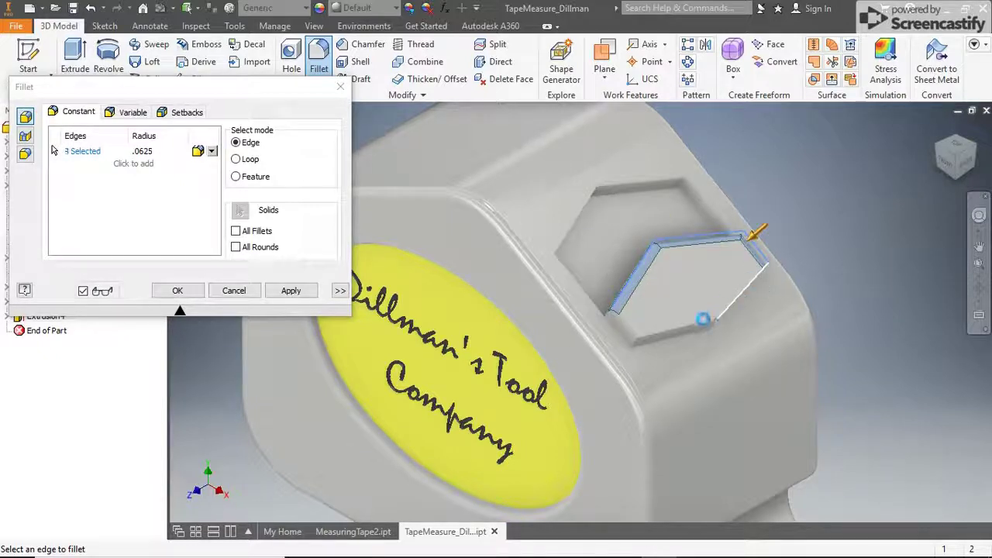
left_click(618, 315)
left_click(307, 295)
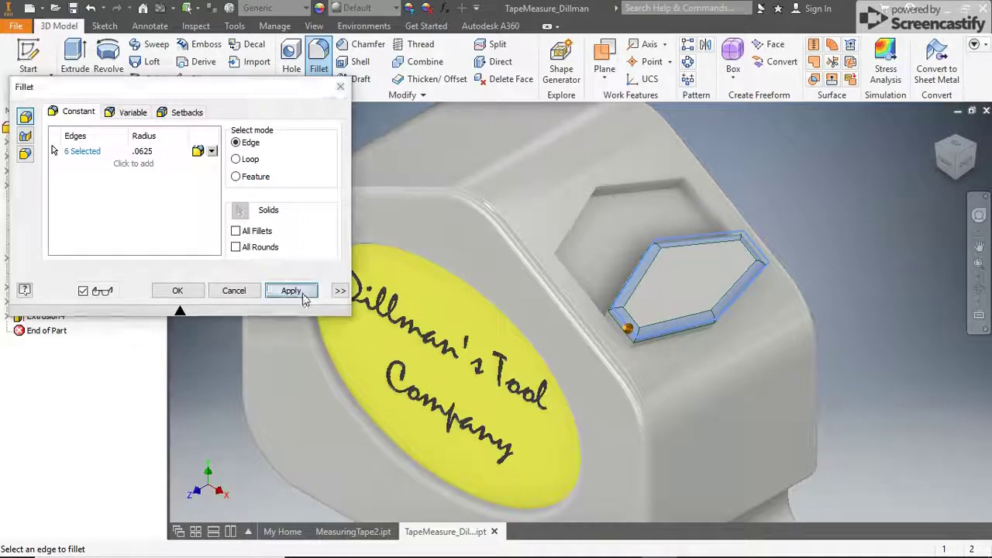
left_click(255, 293)
Step: From the front view, select the faces of the raised button and assign them the Dark Gray appearance
left_click(941, 165)
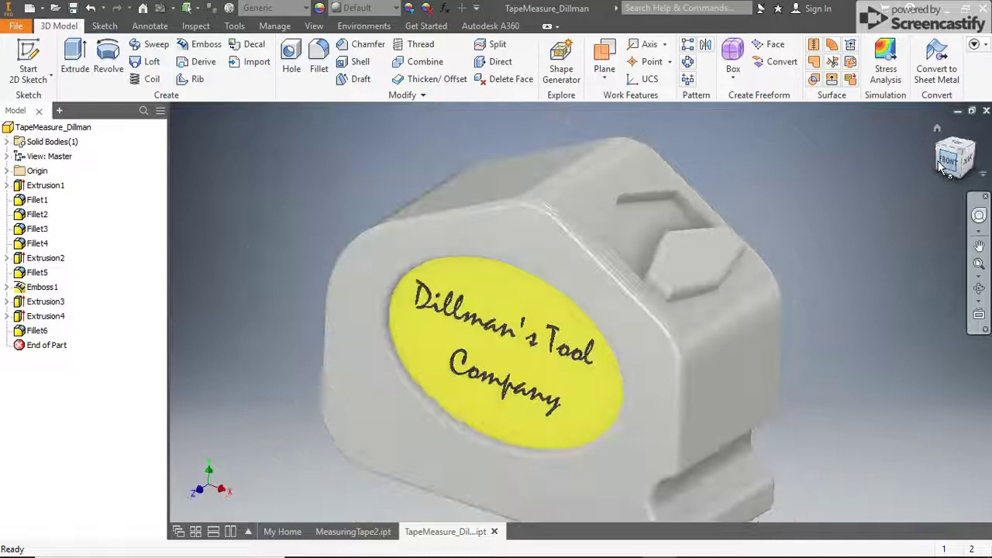
scroll(682, 256, "up", 5)
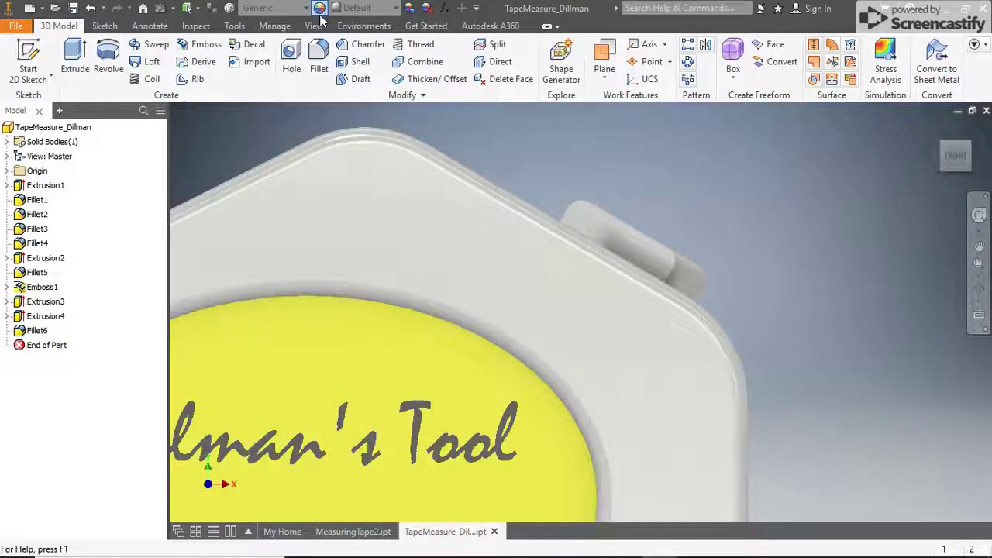
key("ctrl+shift+a")
left_click_drag(513, 156, 754, 332)
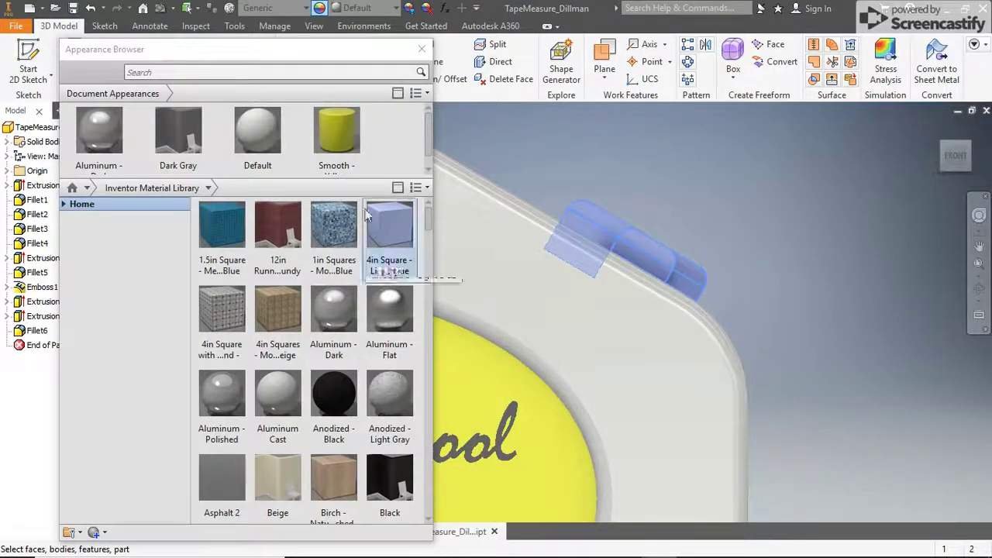
left_click(178, 132)
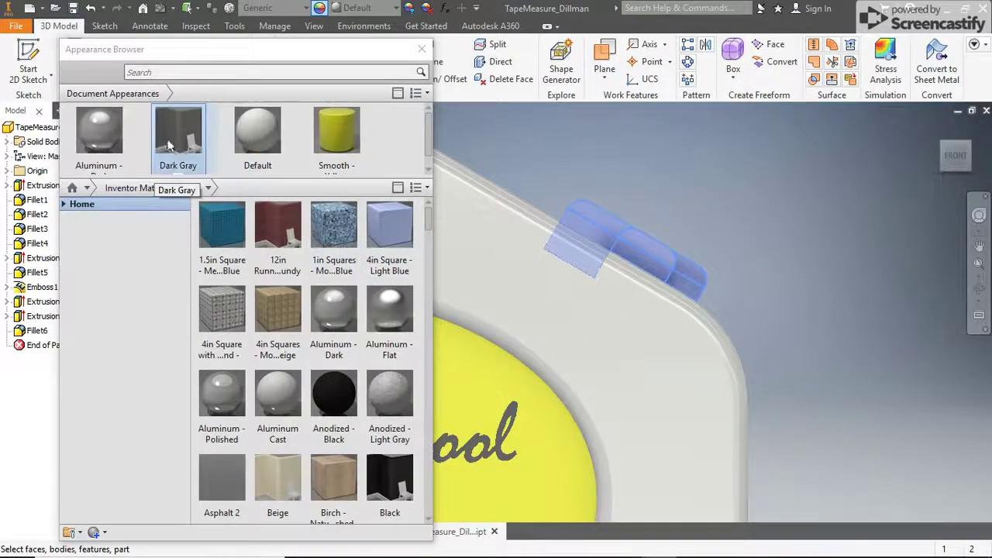
Step: Finish applying the Dark Gray appearance to the raised button and return the model to its home view
left_click(540, 158)
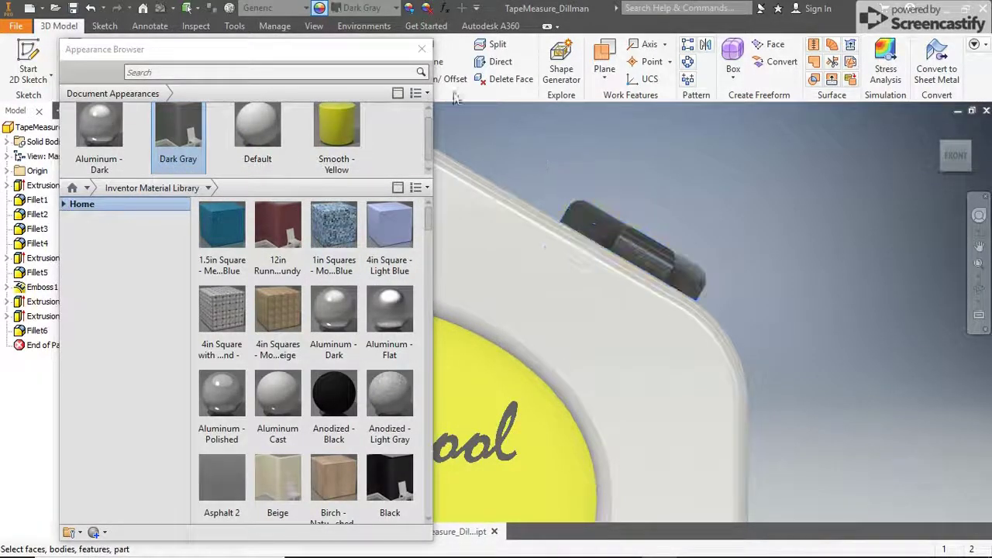
left_click(425, 55)
left_click(937, 129)
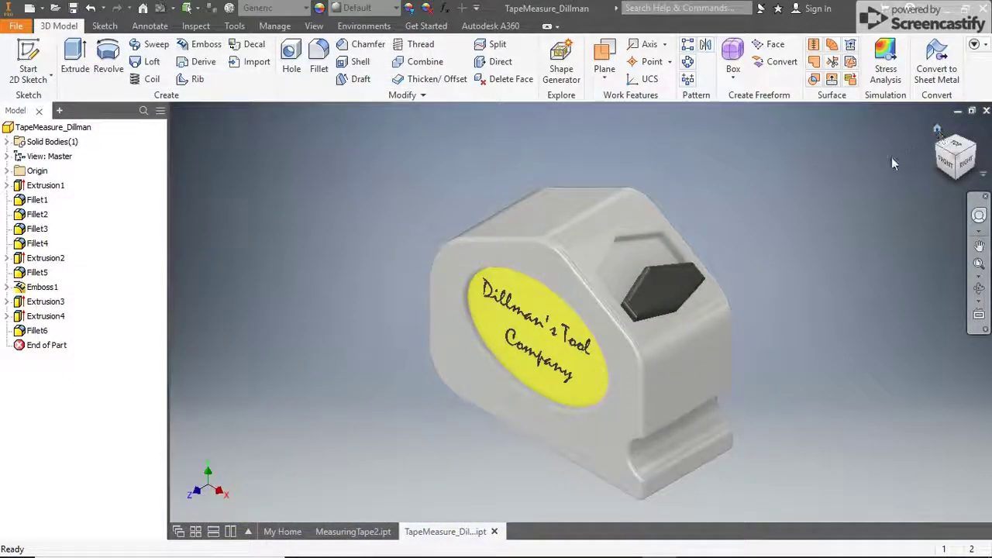
Step: Sketch a closed chevron band on the raised button's top face, with its slanted lines parallel to the button's upper edges
left_click(31, 62)
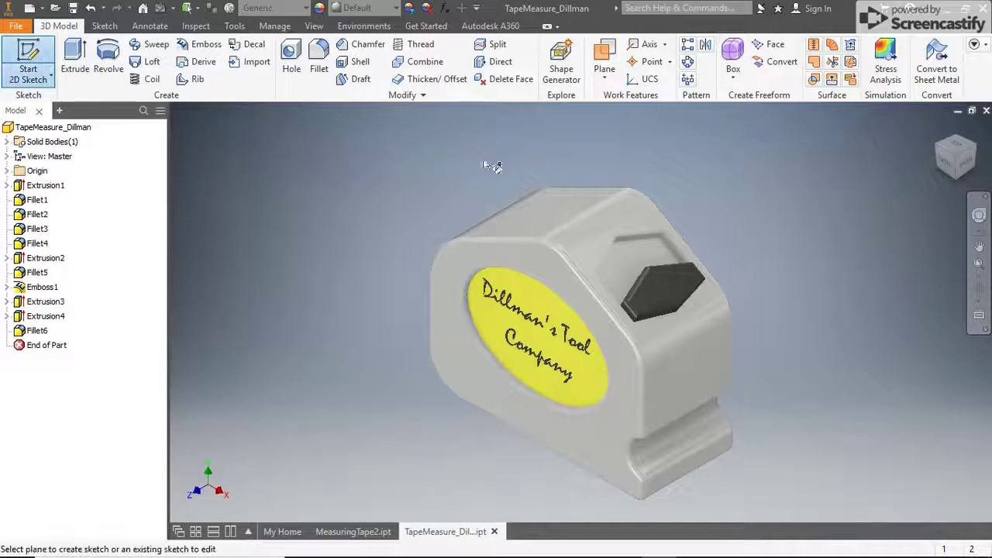
left_click(656, 290)
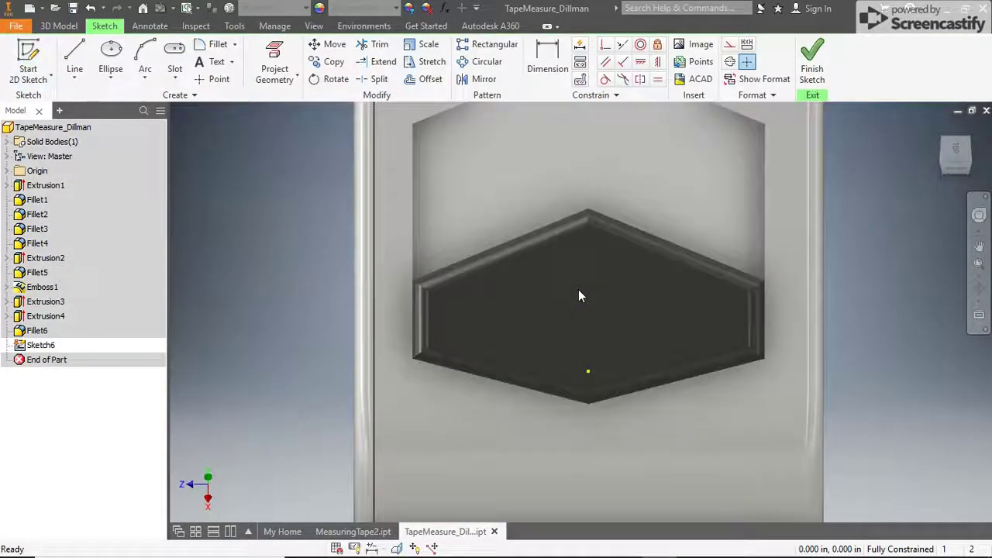
left_click(74, 56)
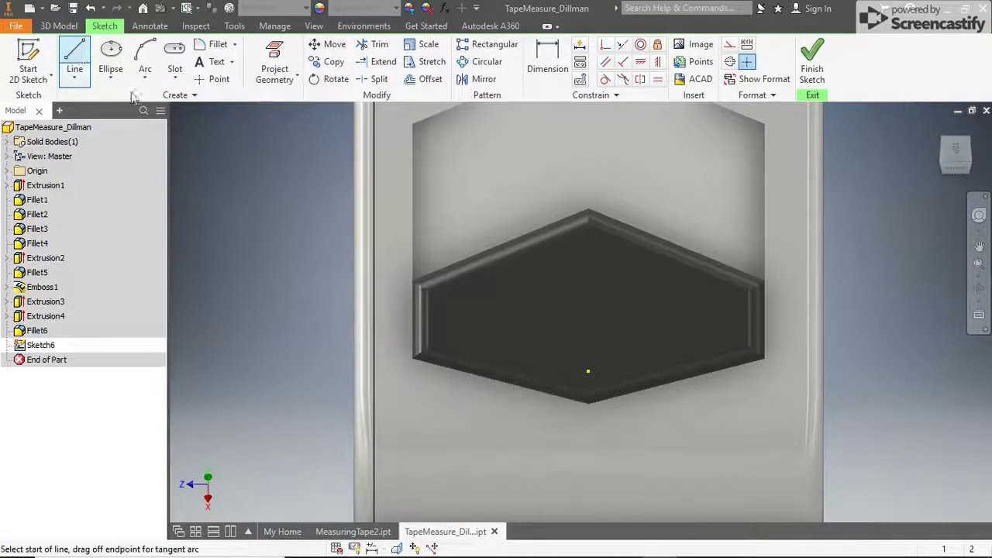
left_click(588, 236)
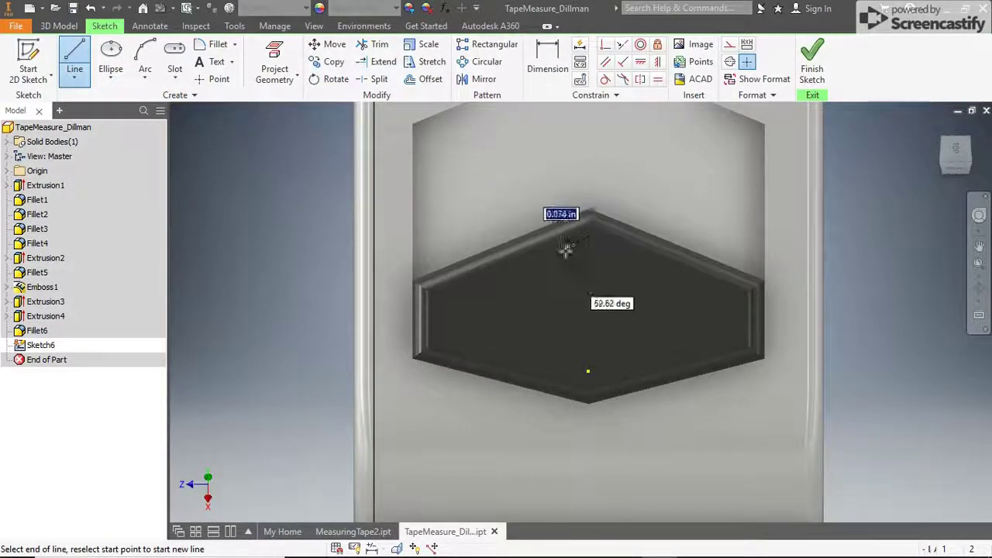
left_click(500, 273)
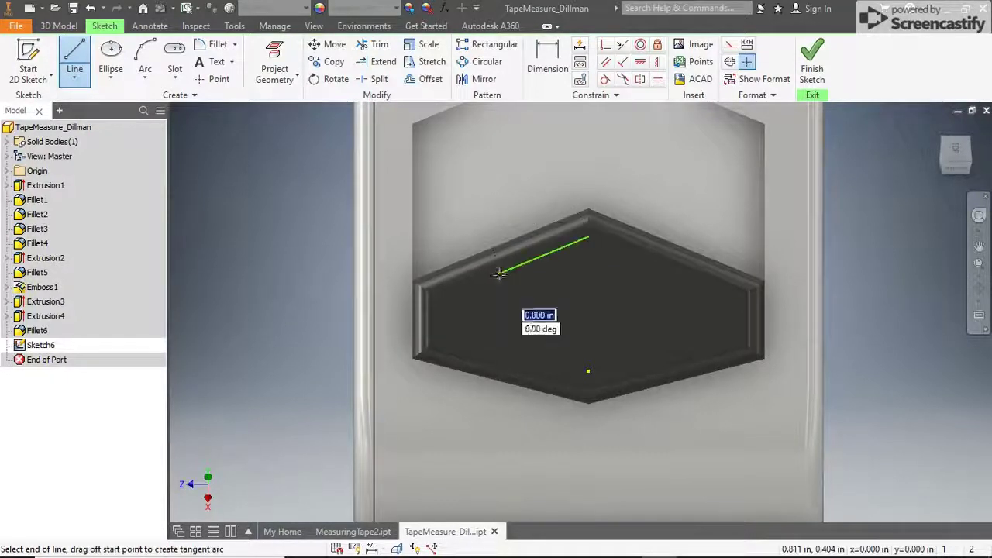
left_click(588, 256)
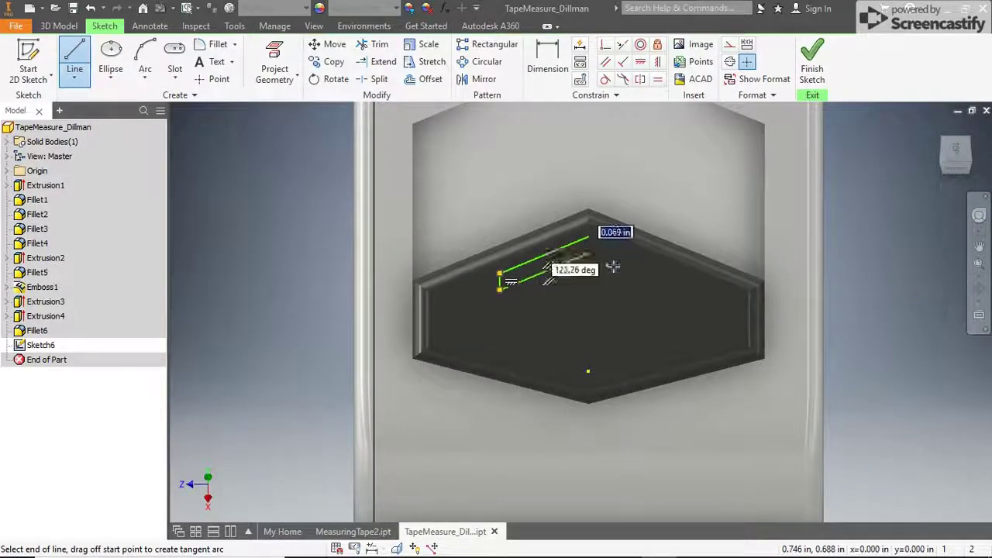
left_click(674, 291)
right_click(624, 193)
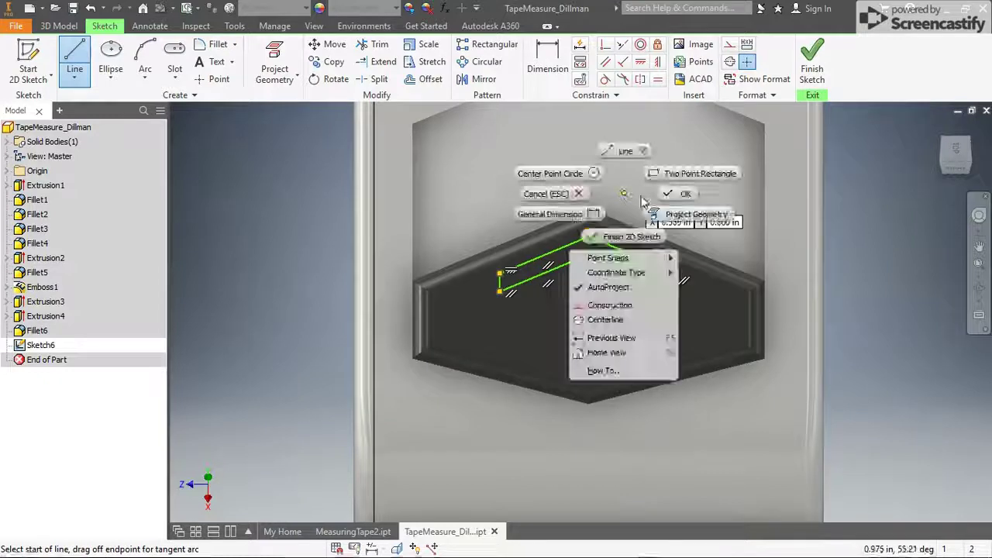
left_click(674, 194)
Step: Apply an equal constraint so the chevron's two slanted arms have the same length
key("=")
right_click(588, 268)
left_click(606, 271)
right_click(578, 178)
left_click(606, 180)
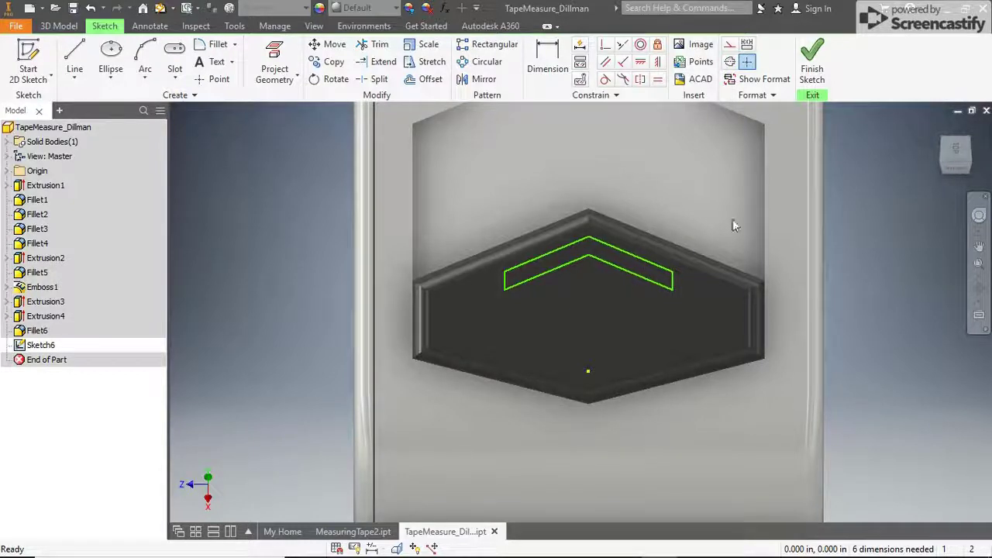
Step: Finish the sketch and extrude the chevron profile 0.01 in outward from the button's top face
left_click(825, 72)
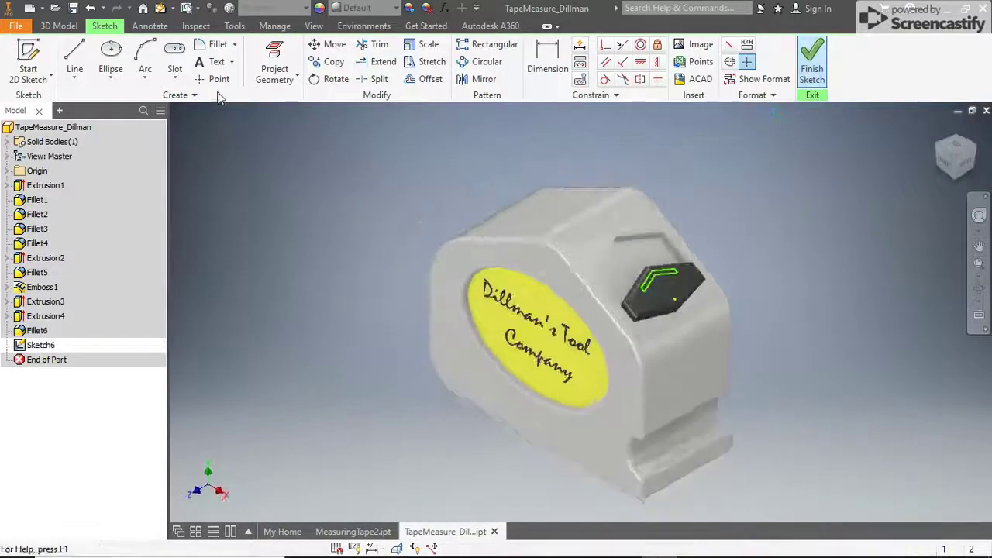
left_click(75, 62)
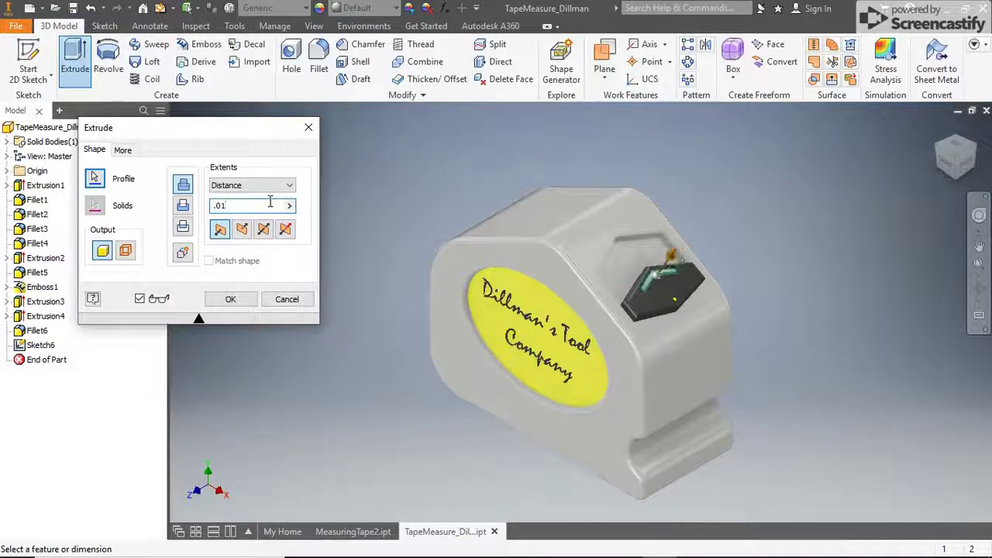
left_click(243, 302)
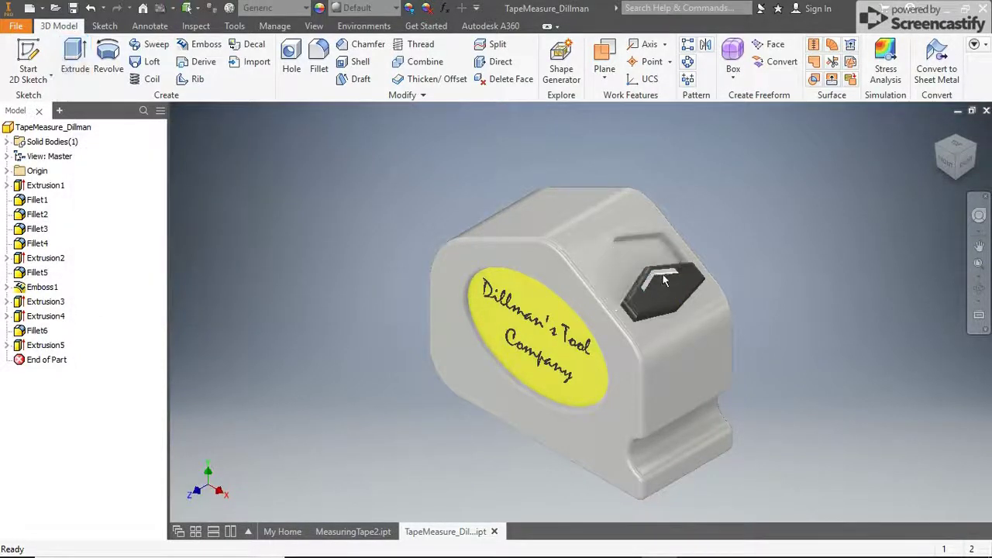
Step: Pattern the raised chevron in a rectangular pattern of 3 along the button's short side edge with 0.1 in spacing
scroll(662, 277, "up", 5)
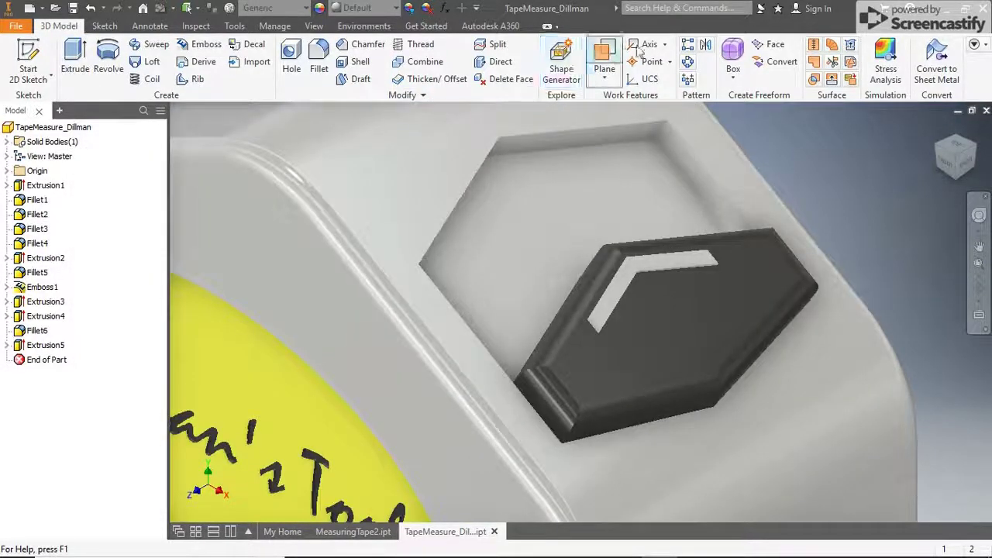
left_click(687, 48)
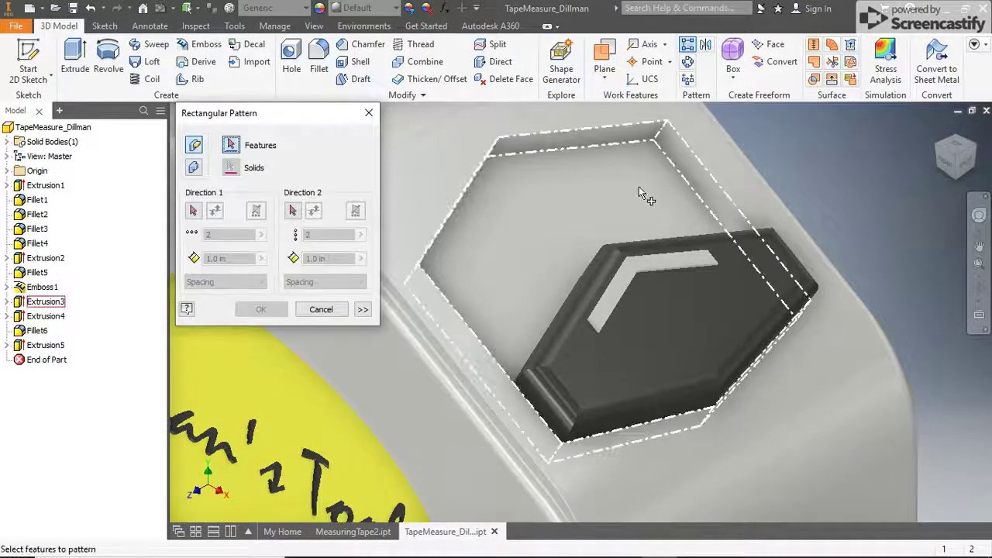
left_click(631, 276)
left_click(194, 211)
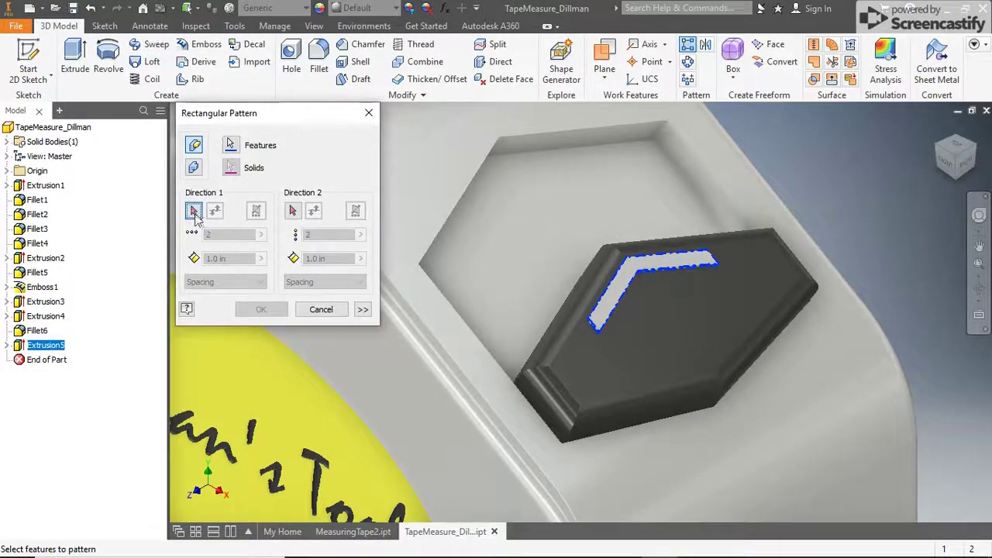
left_click(557, 376)
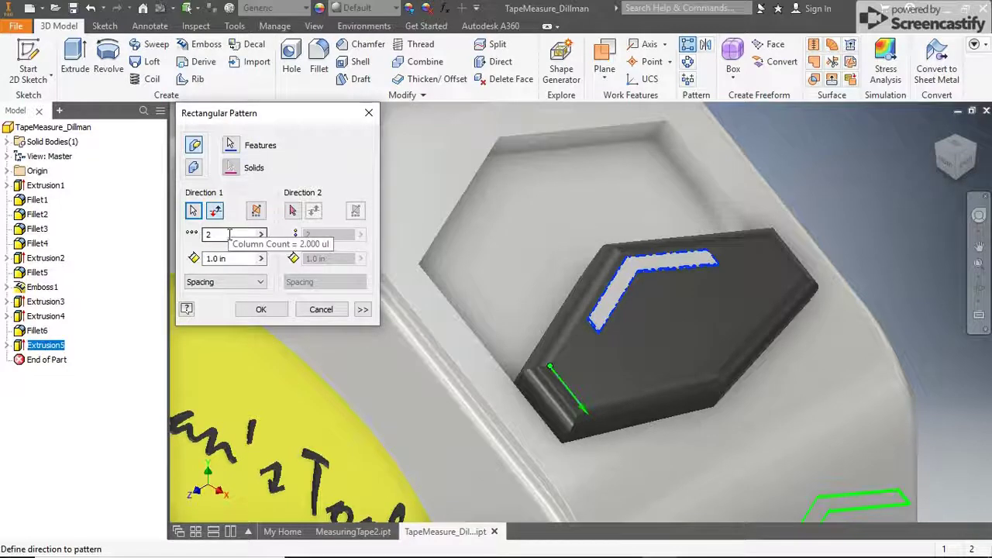
double_click(228, 234)
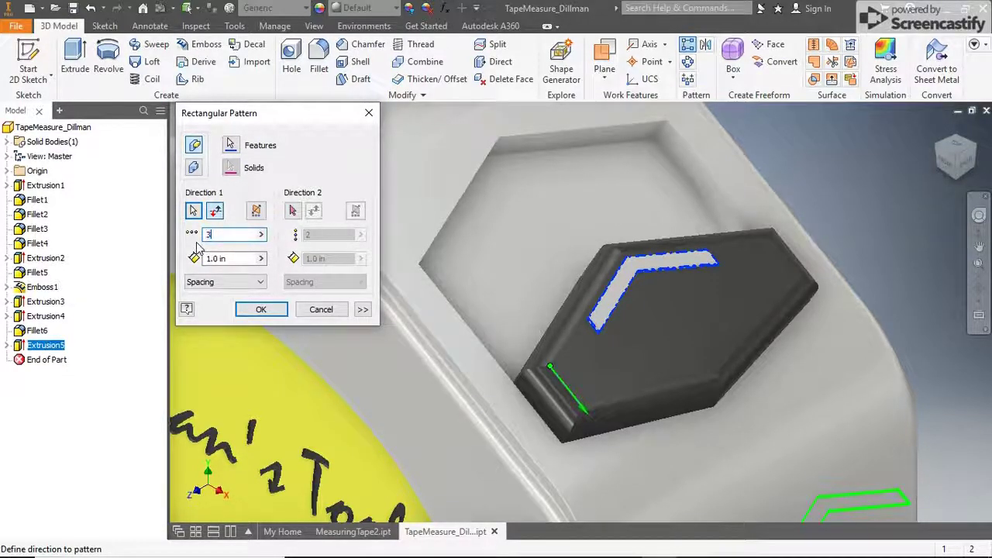
key("Tab")
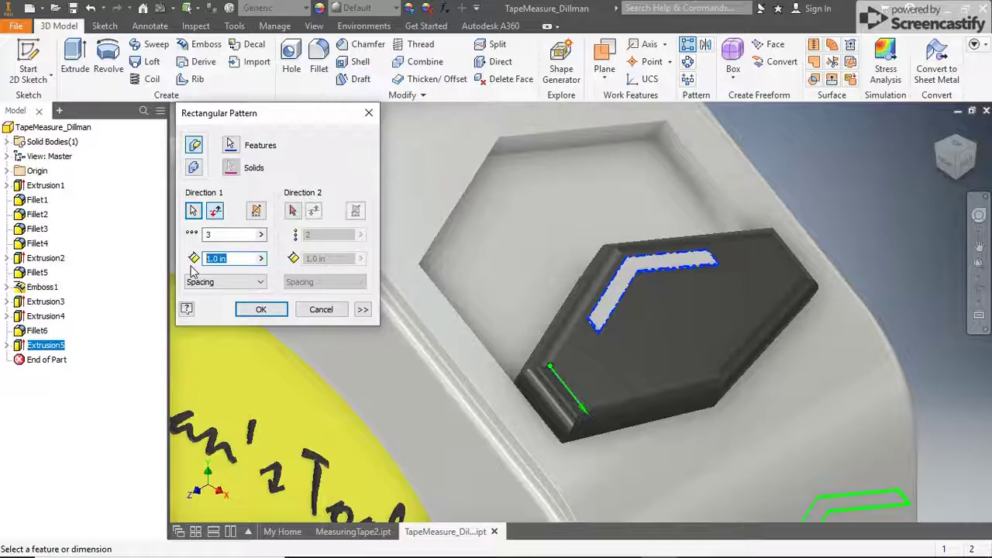
type(".1")
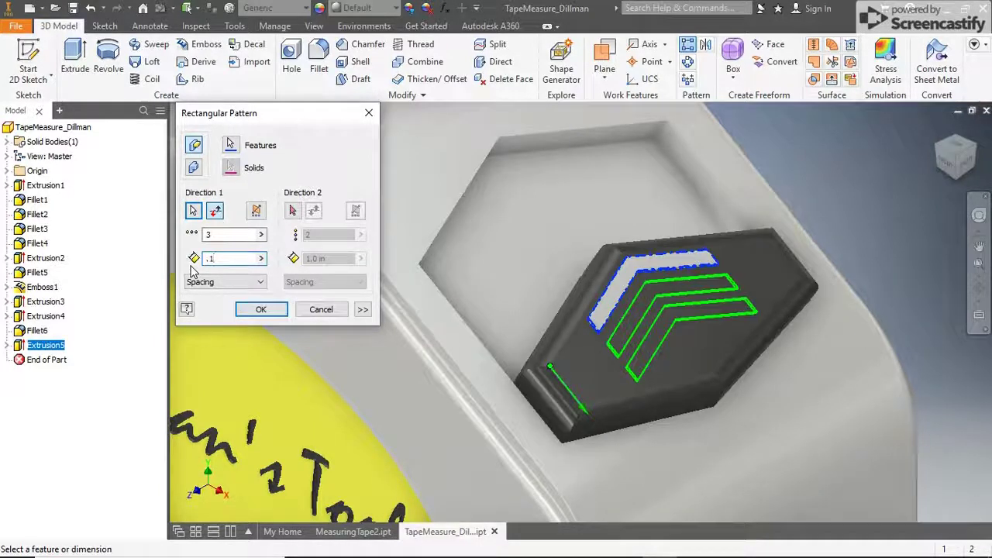
left_click(261, 309)
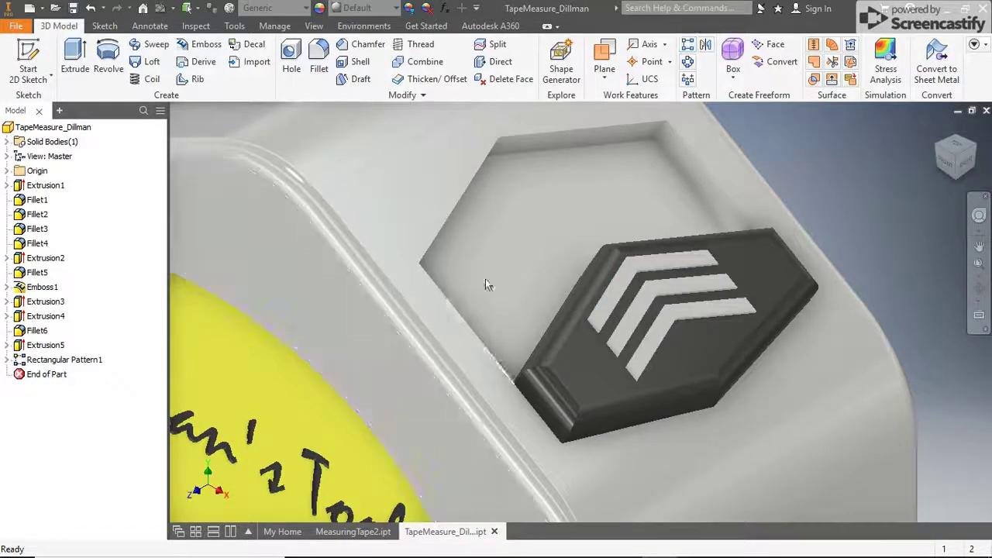
Step: Inspect the raised chevrons on the button up close and from the front view, and save the part
left_click(955, 165)
key("F5")
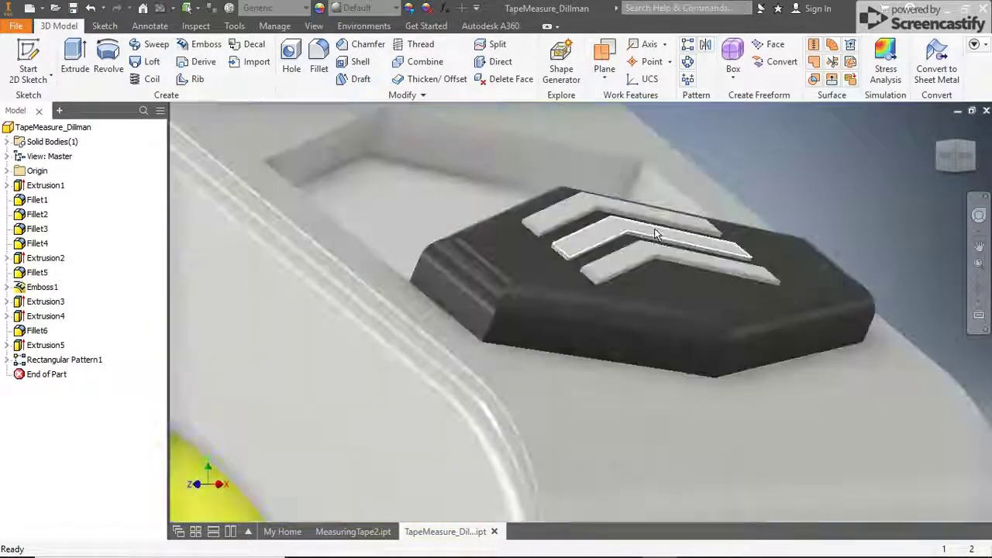
left_click(943, 155)
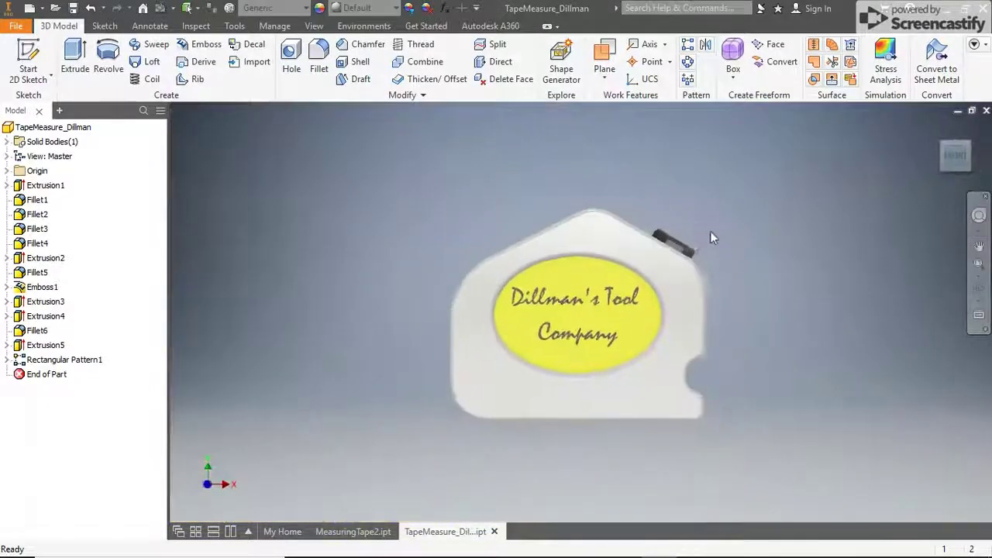
scroll(710, 231, "up", 5)
scroll(788, 221, "down", 5)
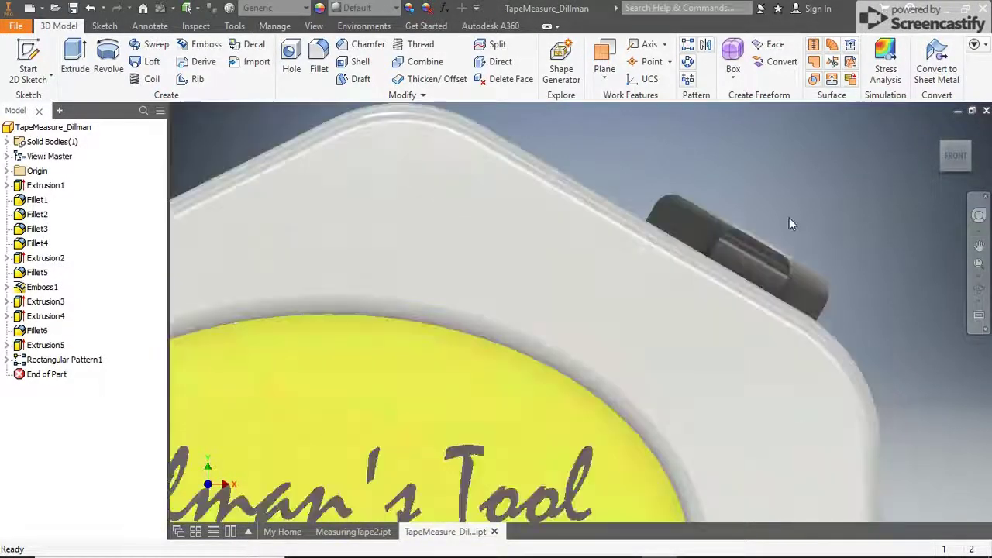
left_click(73, 8)
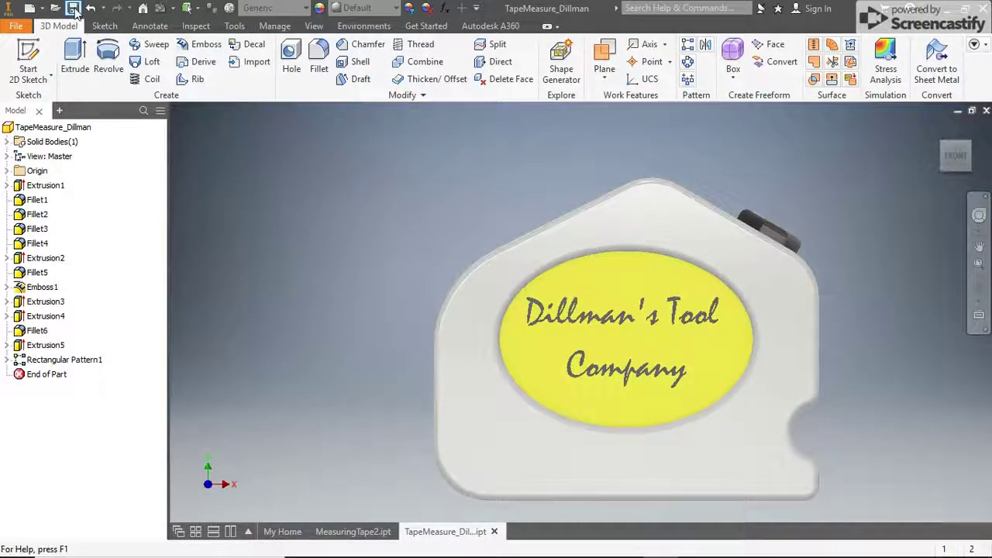
Step: Start a new sketch on the narrow flat end face below the rounded notch
left_click(972, 145)
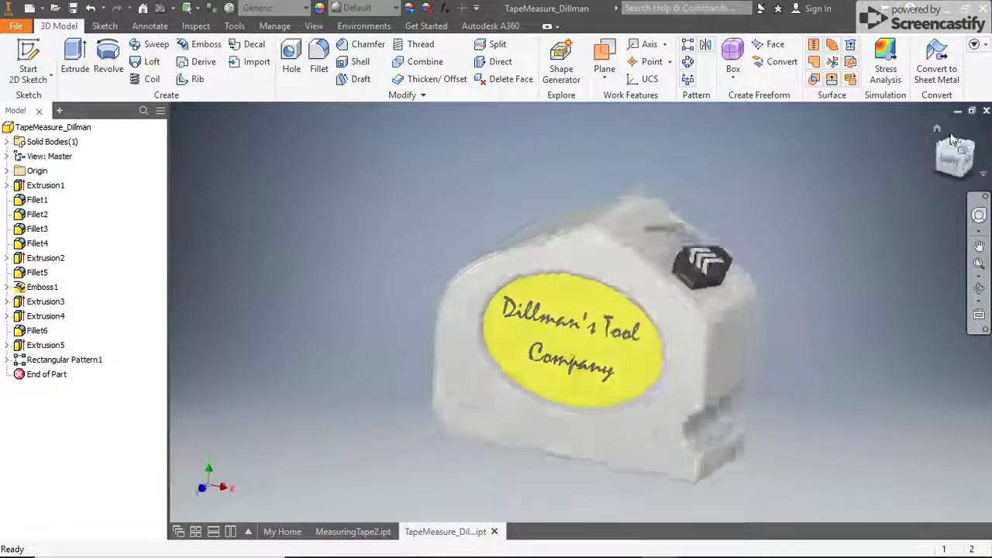
scroll(672, 453, "down", 3)
left_click(28, 58)
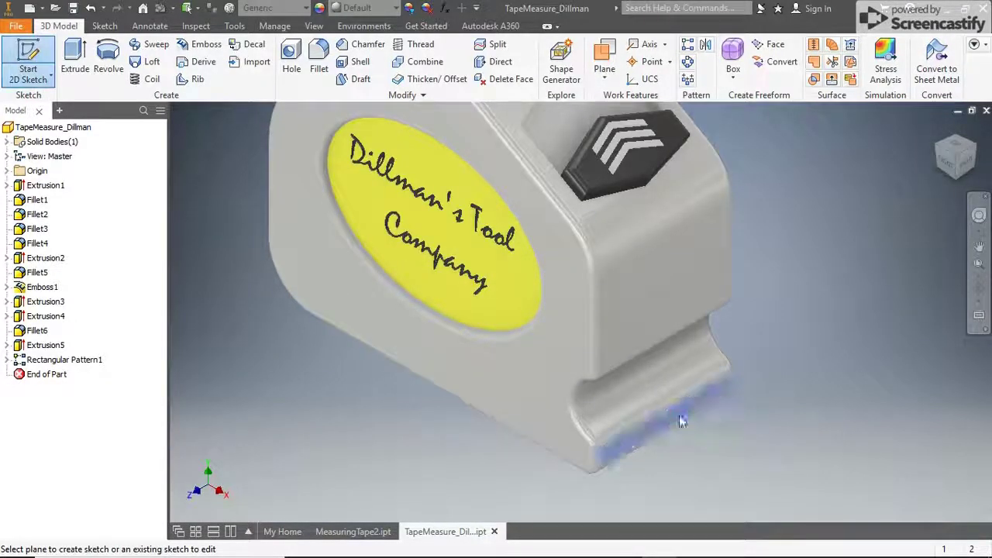
left_click(678, 415)
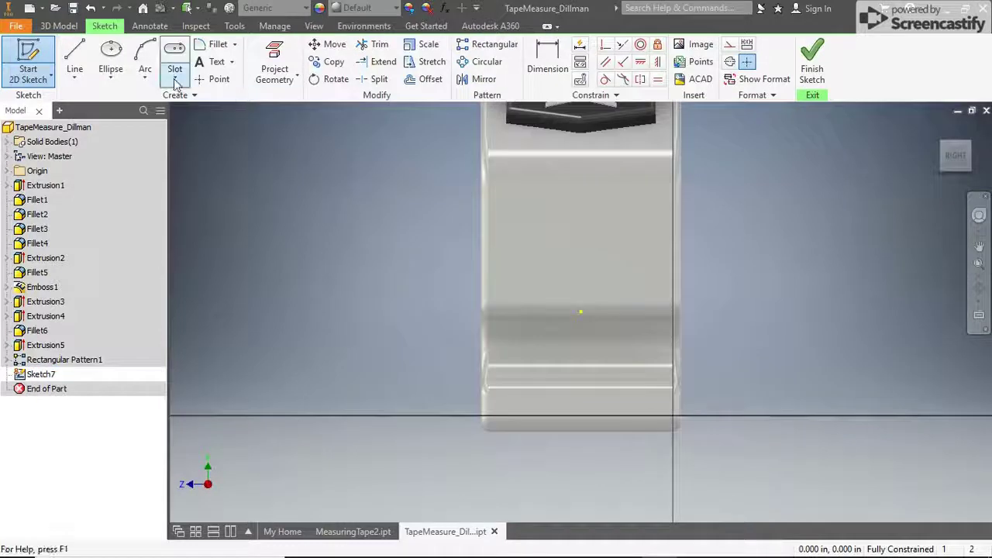
Step: Draw a two-point rectangle 1 in wide and 0.0625 in high at the lower edge of the end face
left_click(174, 77)
left_click(196, 107)
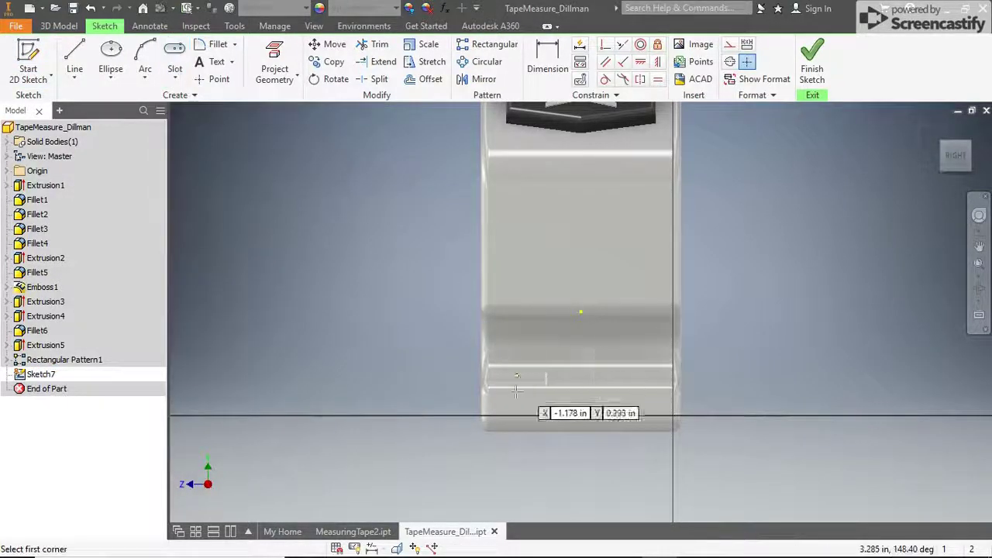
left_click(524, 415)
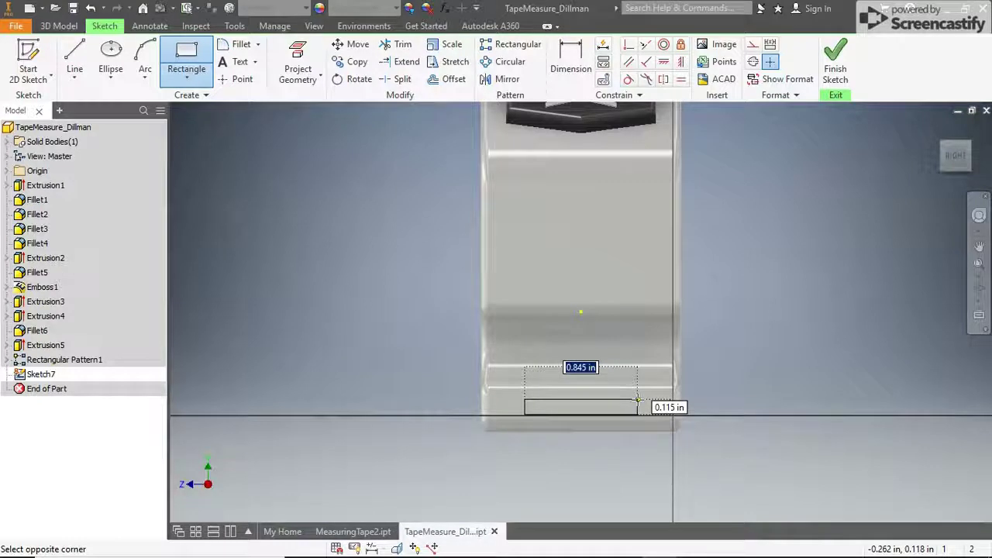
type("1")
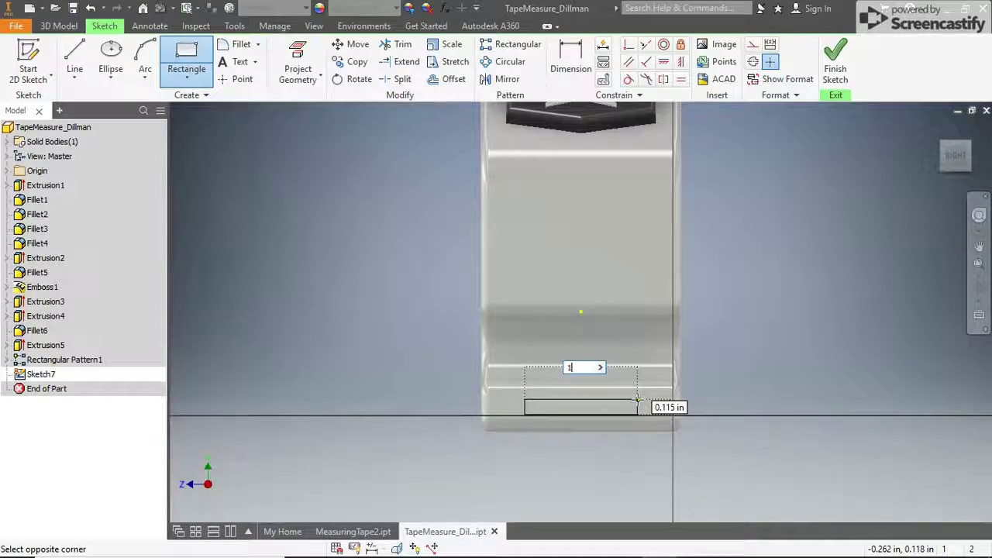
key("Tab")
key("BackSpace")
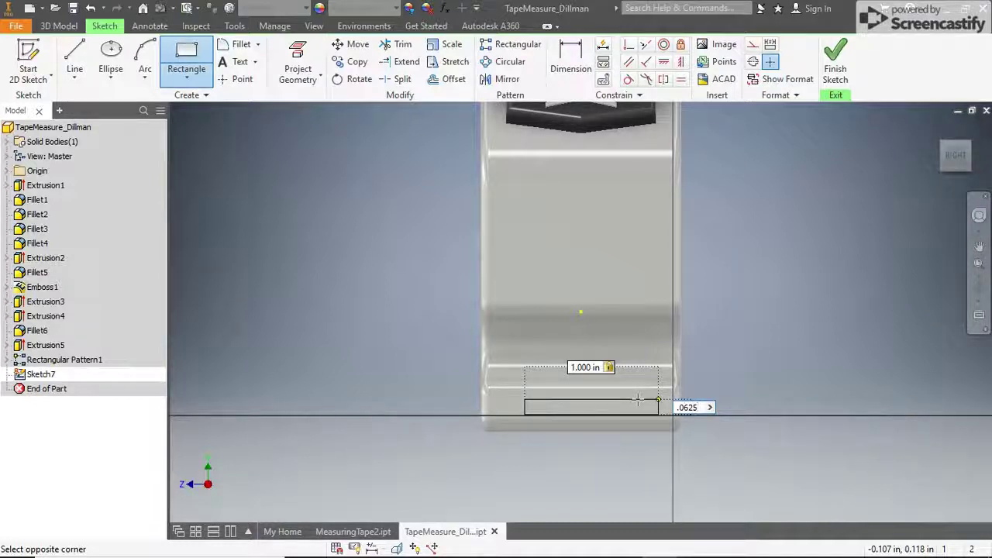
key("Tab")
key("Tab")
key("Tab")
key("Tab")
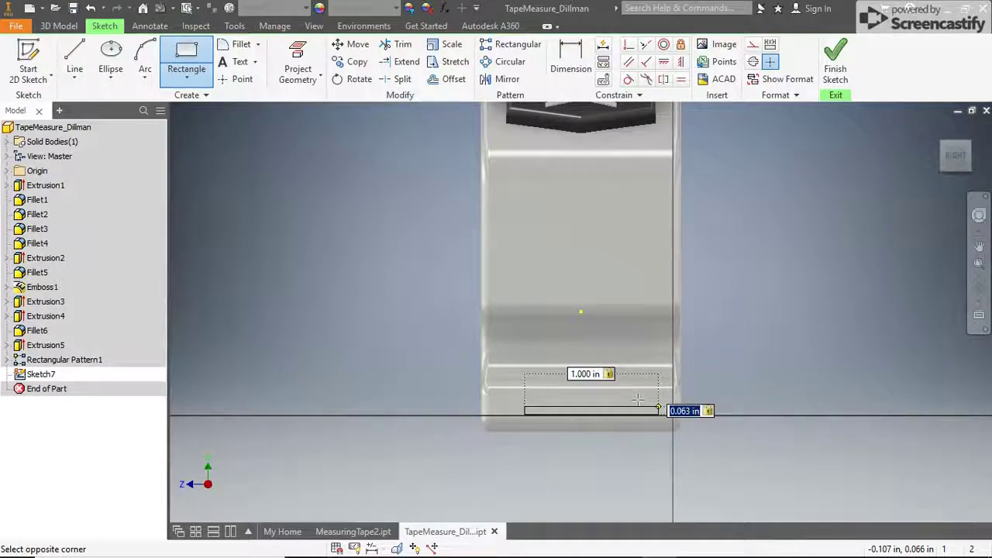
key("Return")
right_click(765, 304)
left_click(709, 302)
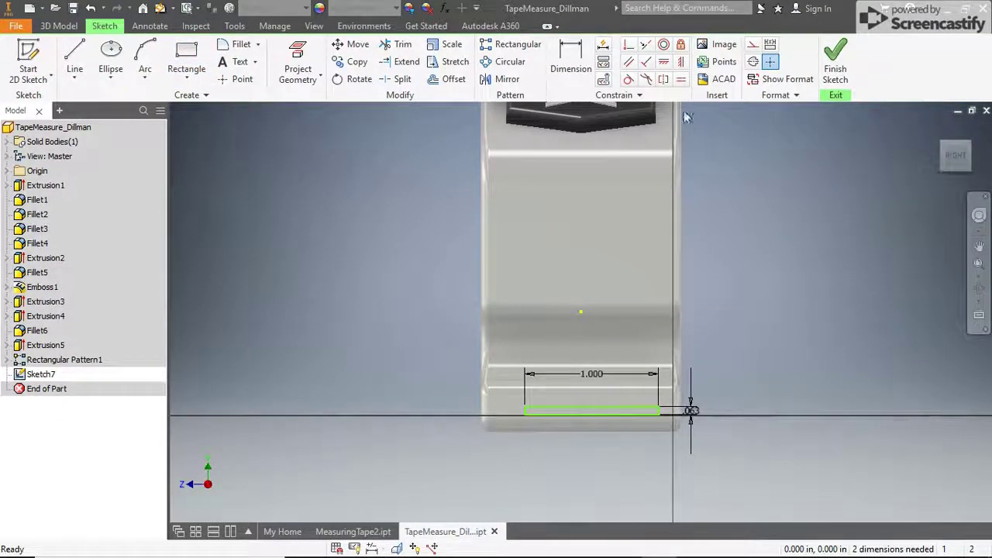
Step: Make the midpoint of the rectangle's bottom line coincident with the midpoint of the end face's lower edge
left_click(628, 45)
scroll(597, 414, "up", 5)
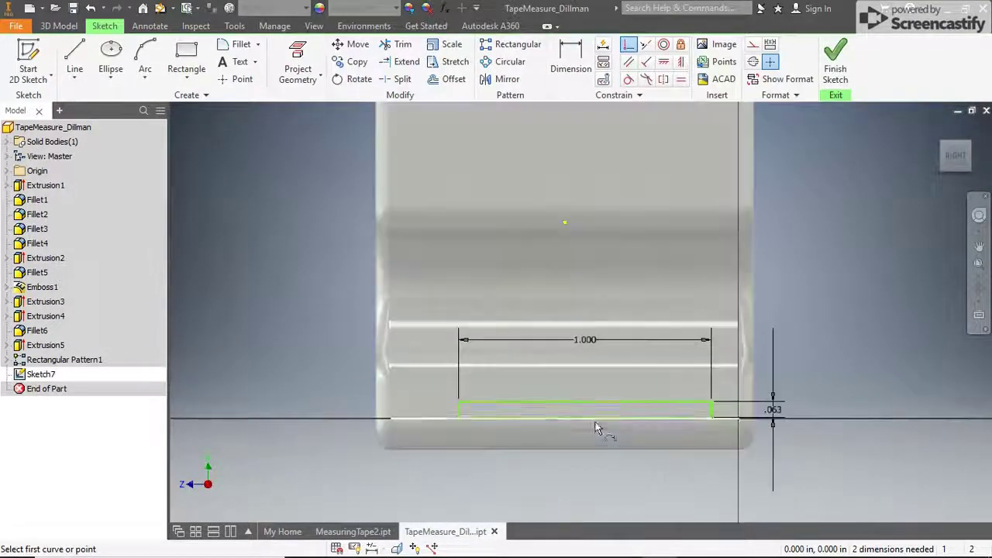
left_click(576, 419)
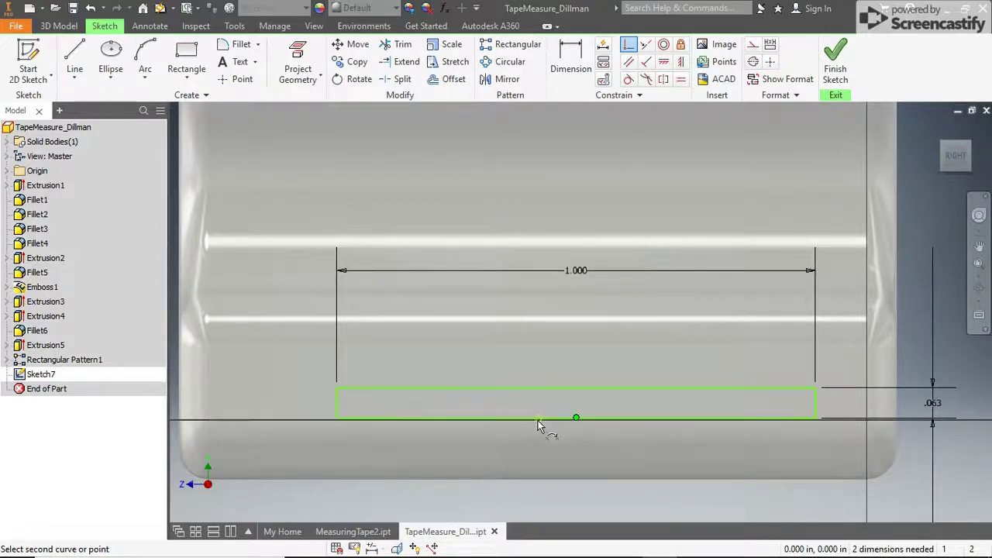
left_click(538, 420)
right_click(547, 365)
left_click(617, 365)
scroll(616, 365, "down", 2)
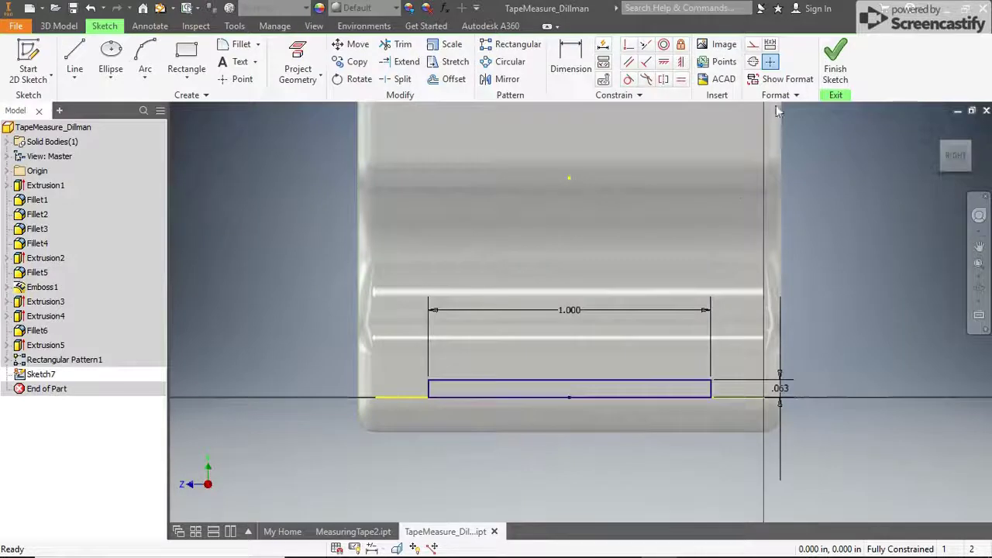
Step: Finish the sketch and extrude the thin rectangle 6 in outward from the housing to form the tape
left_click(835, 62)
left_click(75, 70)
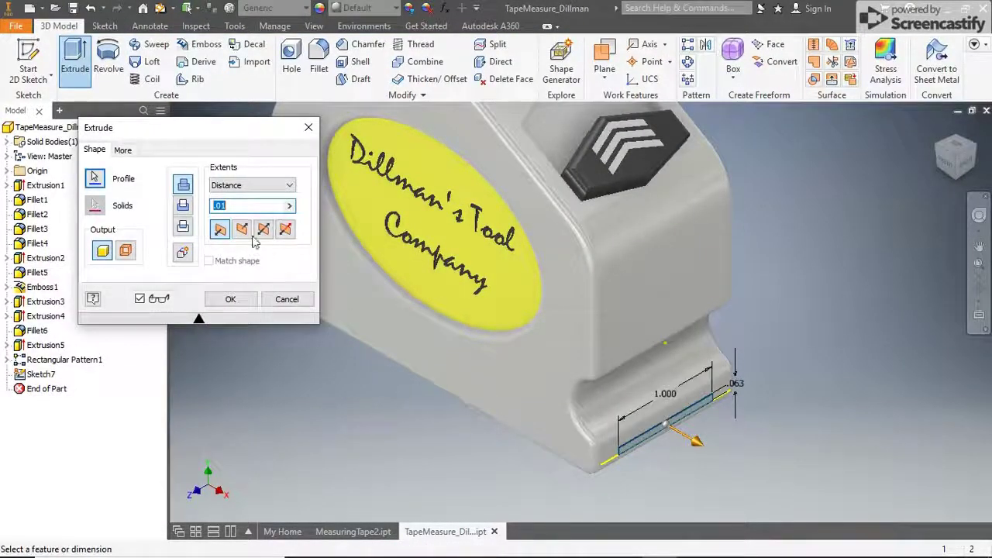
type("6")
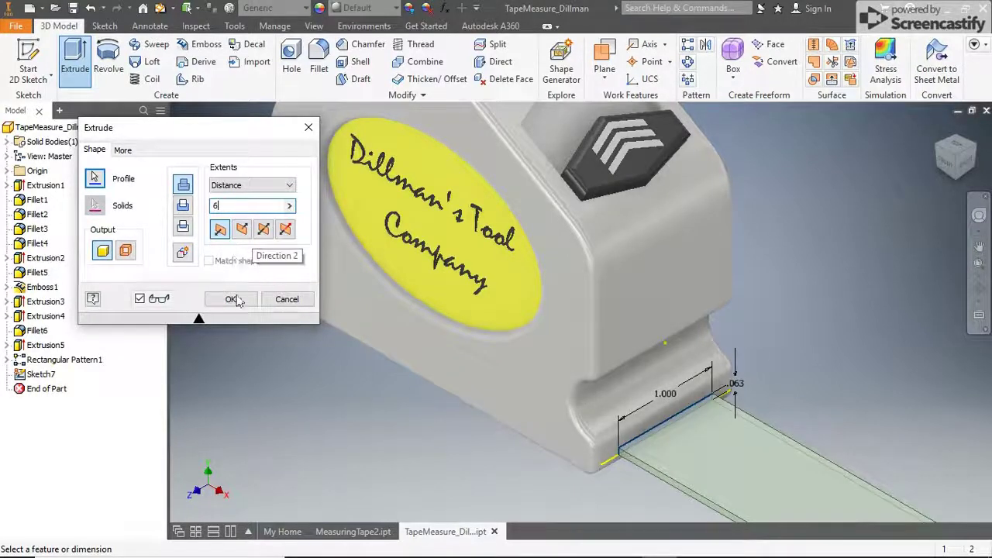
left_click(232, 299)
Step: Create a midplane work plane between the two long, narrow side faces of the tape
scroll(367, 307, "up", 5)
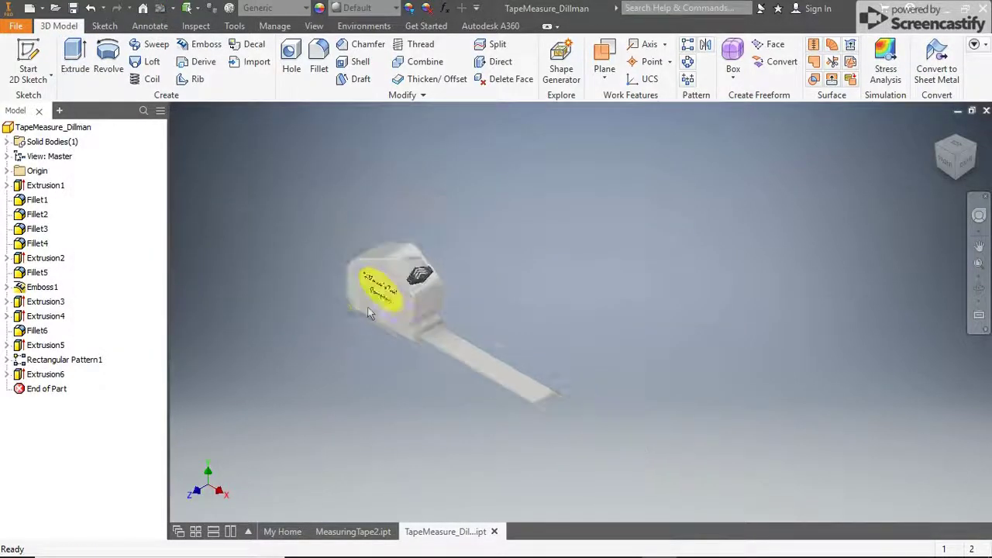
scroll(539, 420, "down", 3)
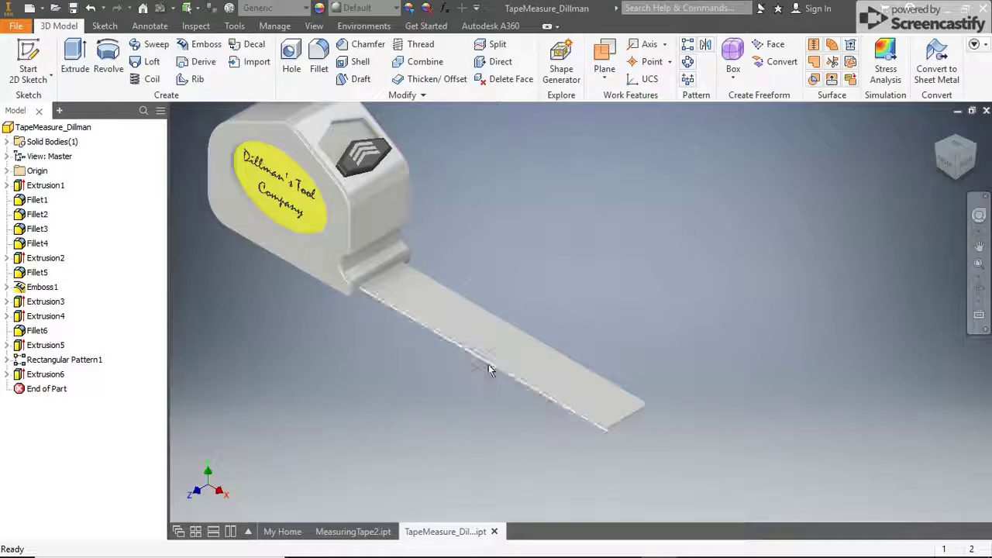
scroll(628, 436, "down", 4)
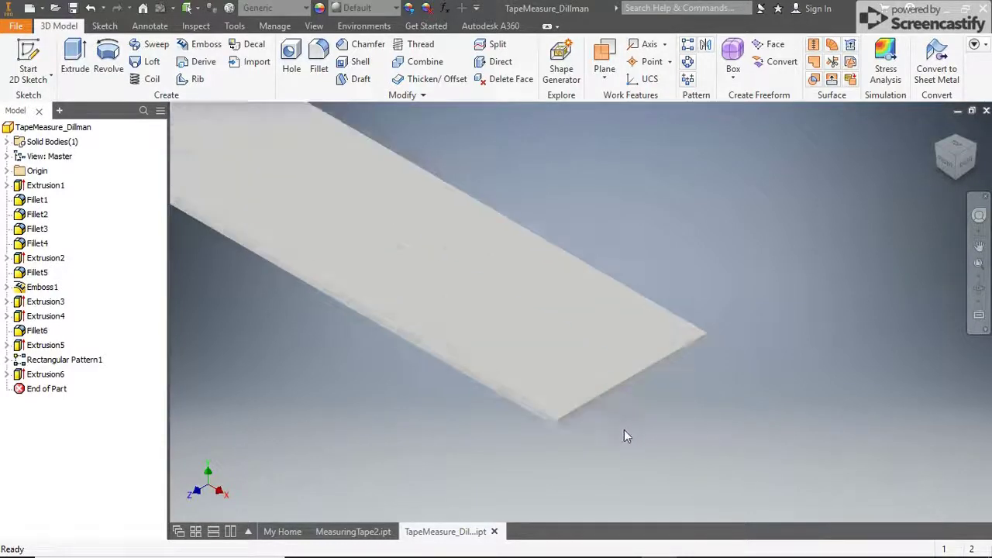
scroll(626, 435, "down", 2)
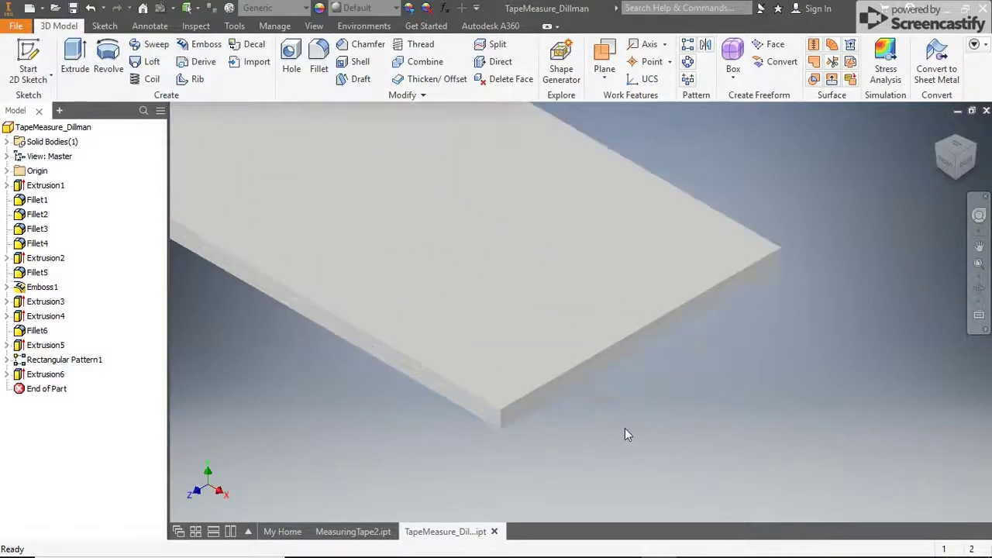
left_click(608, 71)
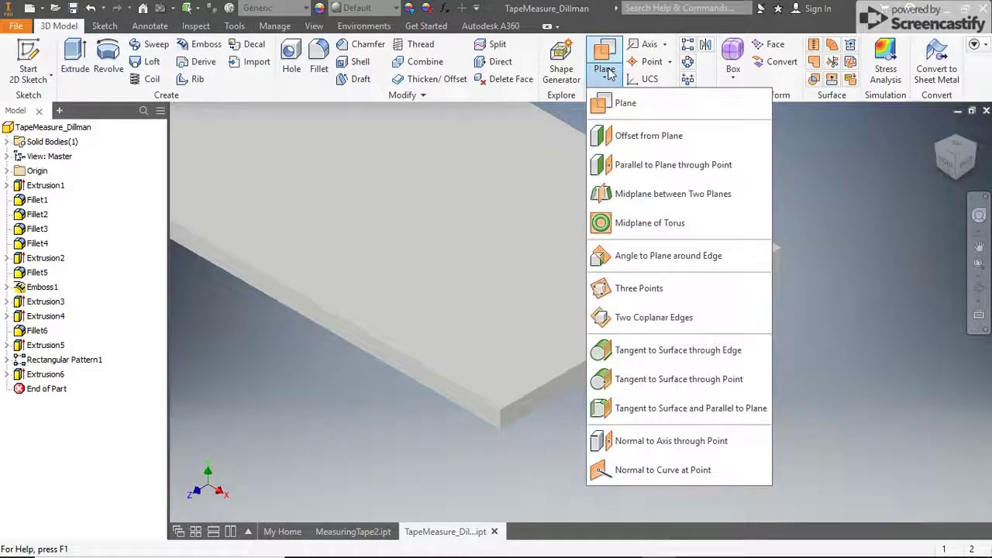
left_click(630, 195)
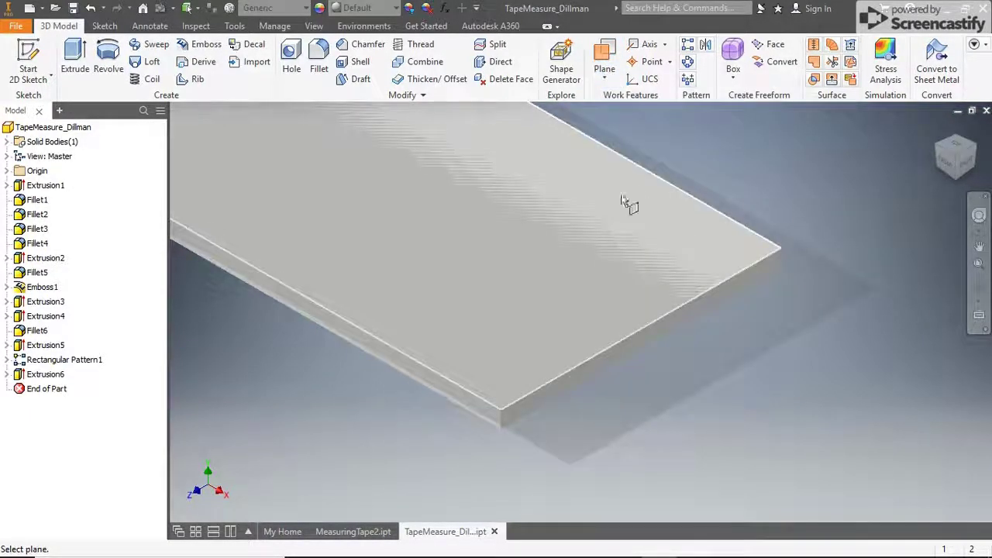
left_click(465, 341)
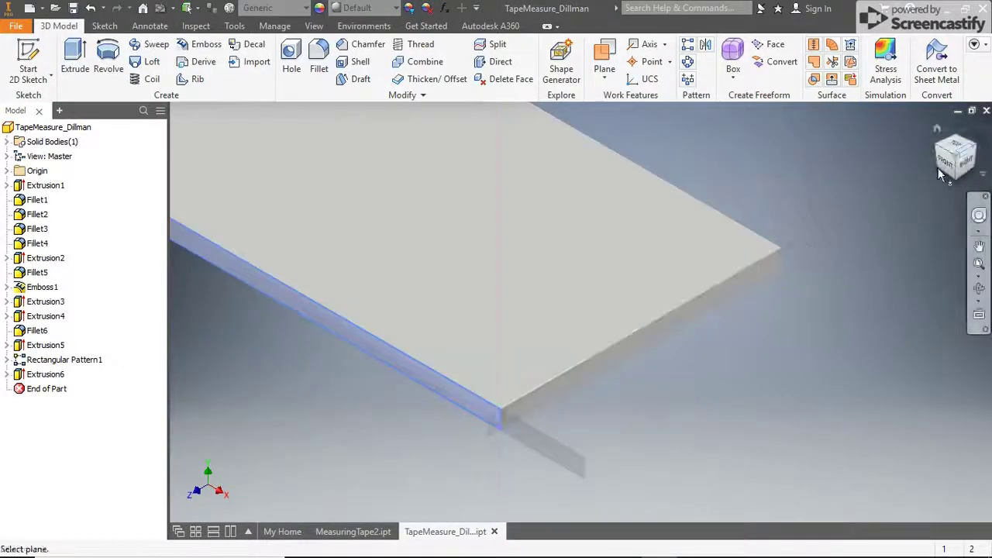
key("F6")
scroll(485, 414, "up", 8)
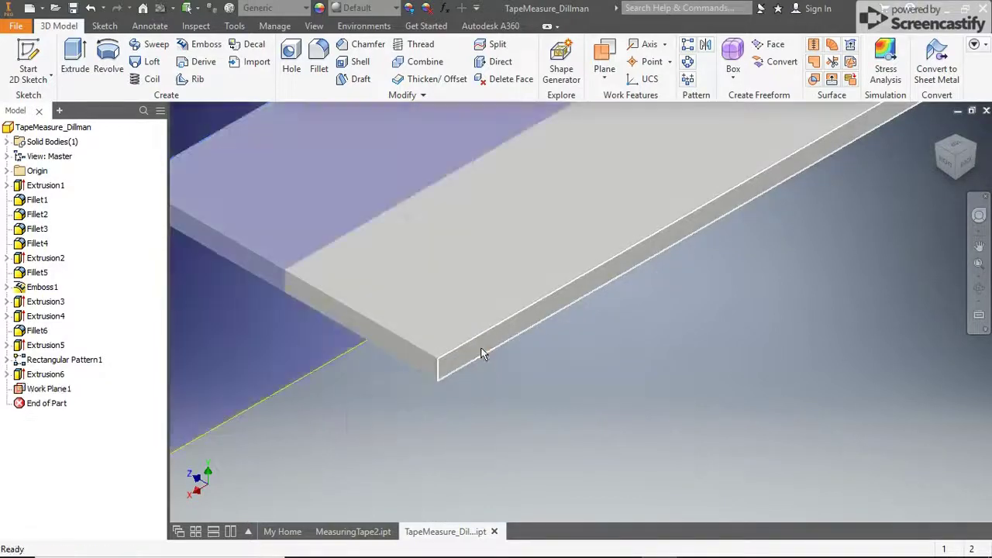
left_click(482, 350)
scroll(500, 353, "down", 8)
scroll(535, 320, "up", 5)
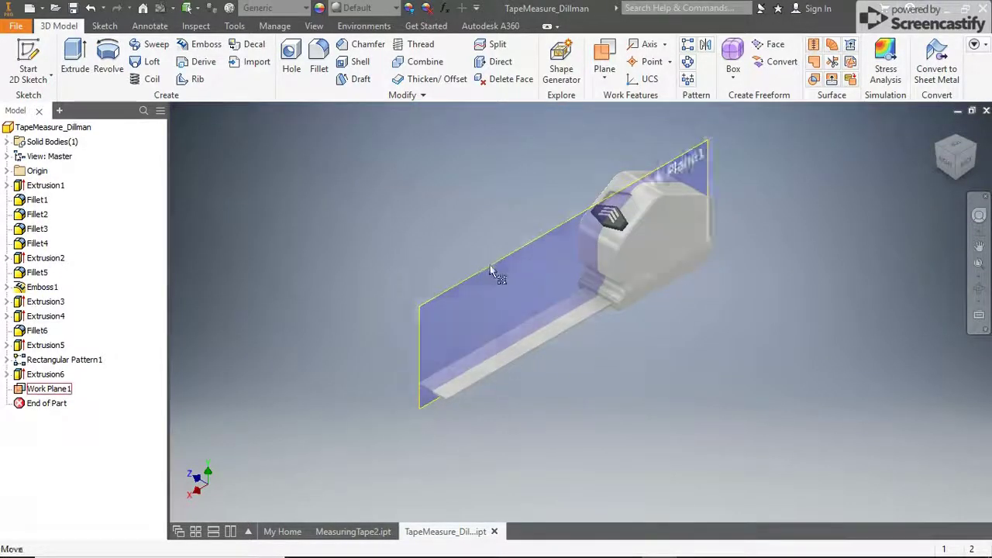
Step: Start a sketch on the midplane and draw a 0.25 by 0.03 in rectangle on top of the tape from its free end corner
left_click(28, 63)
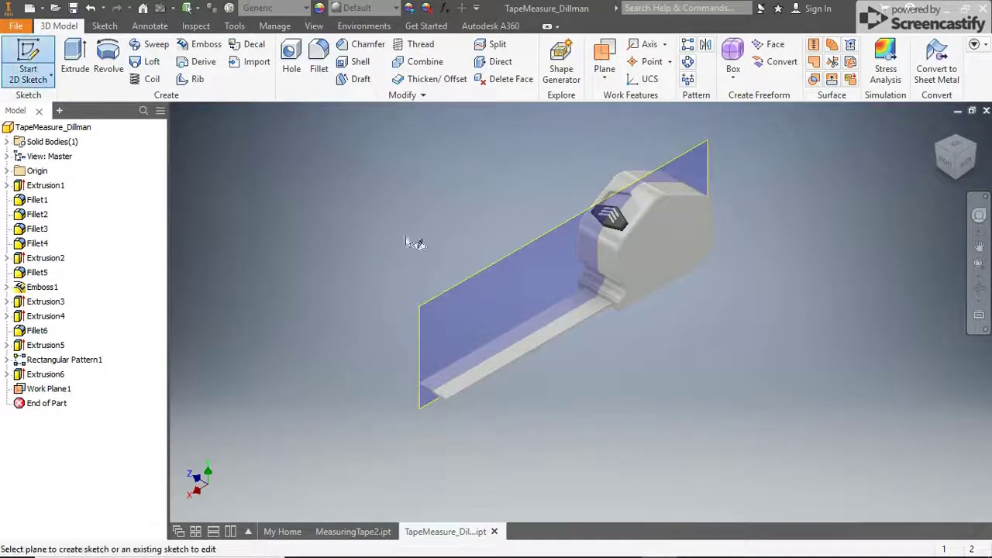
left_click(459, 287)
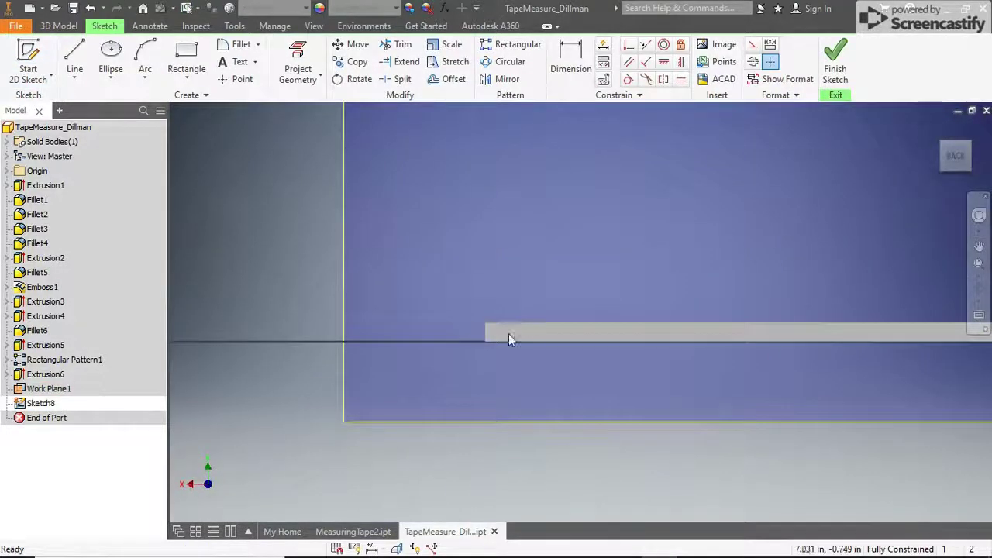
left_click(186, 62)
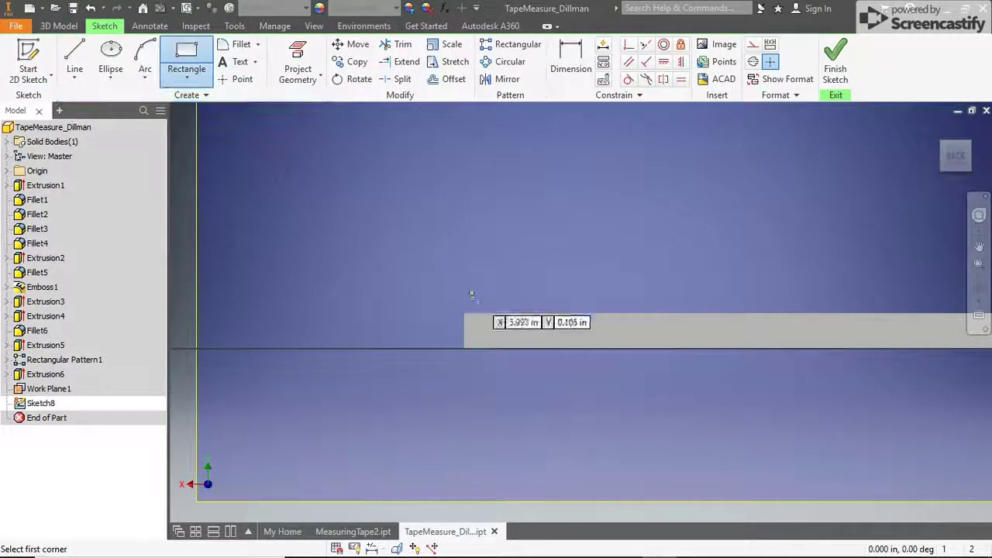
left_click(464, 312)
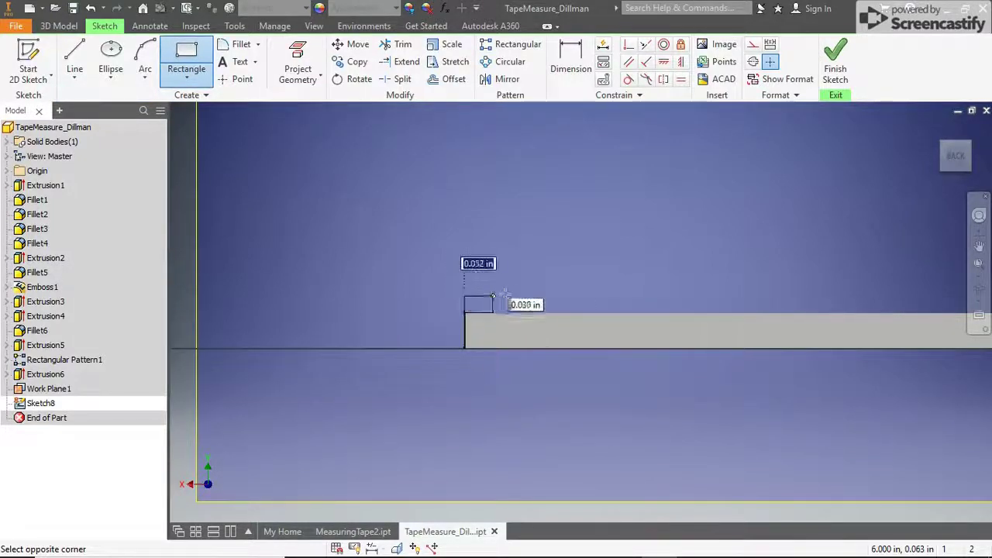
key("BackSpace")
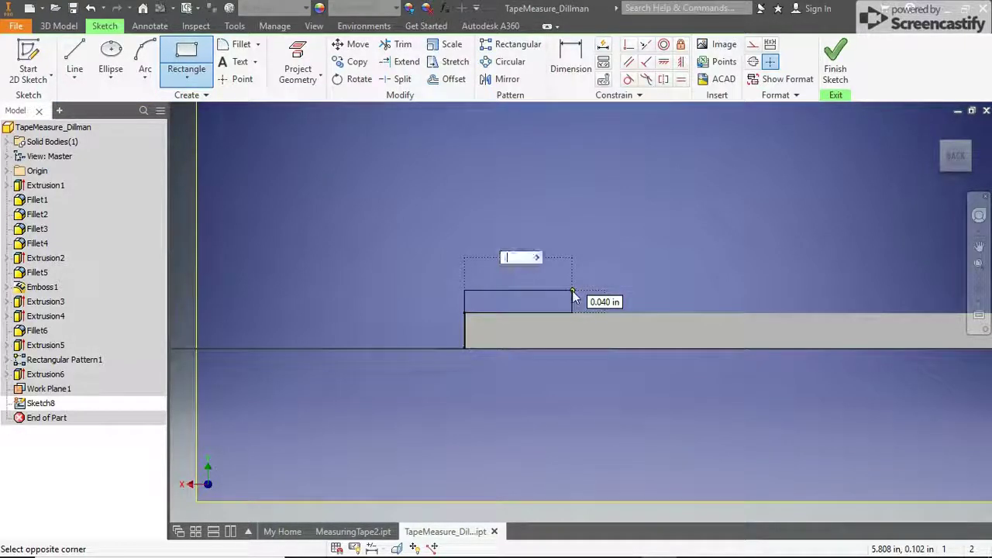
type(".25")
key("Tab")
type(".03")
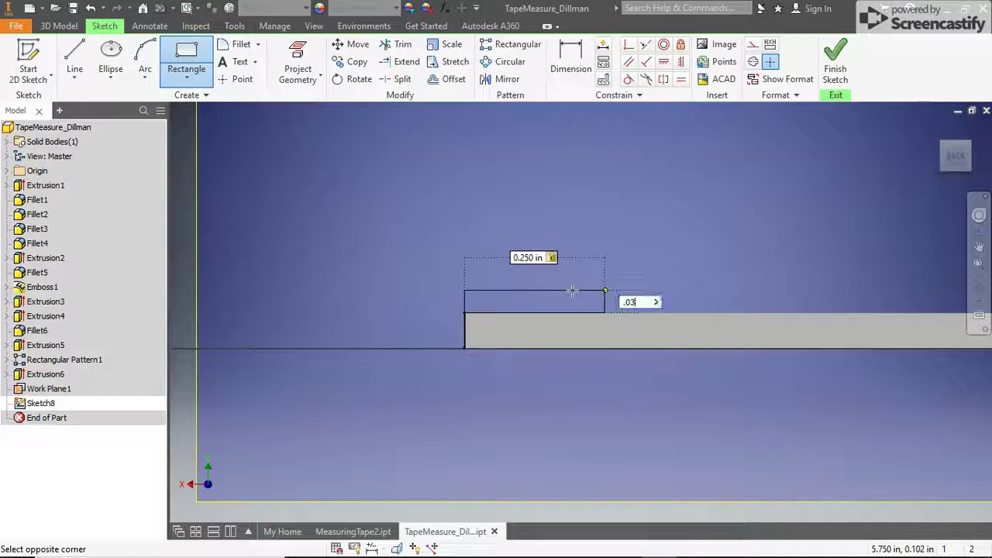
key("Return")
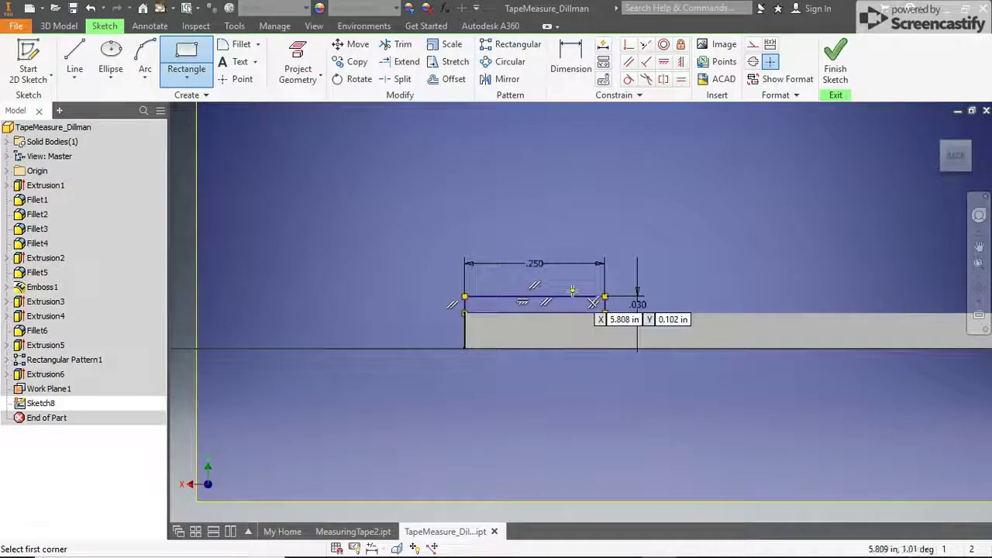
Step: Draw a rectangle 0.03 in wide and 0.375 in high downward past the tape's end from the first rectangle's upper corner, and finish the sketch
left_click(464, 297)
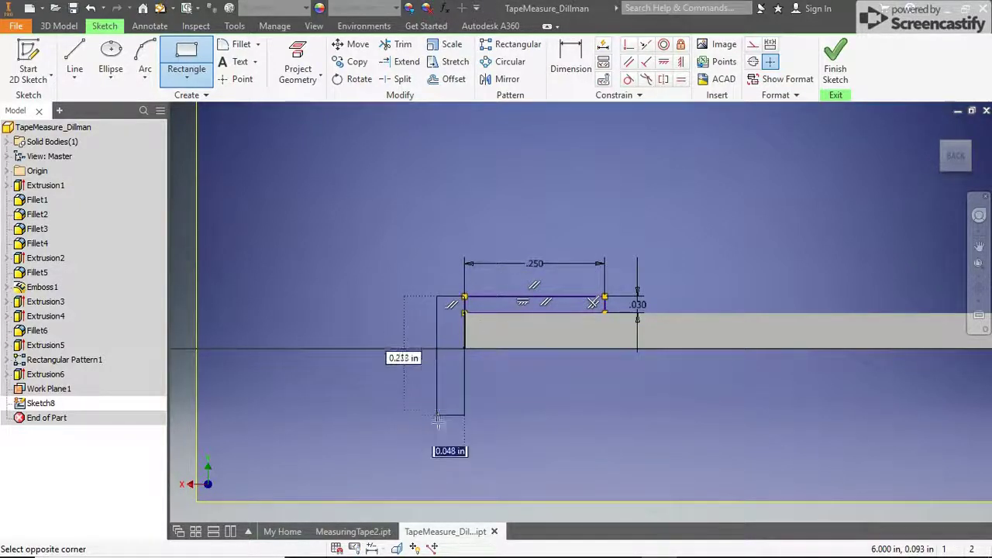
type(".03")
key("Tab")
type(".3")
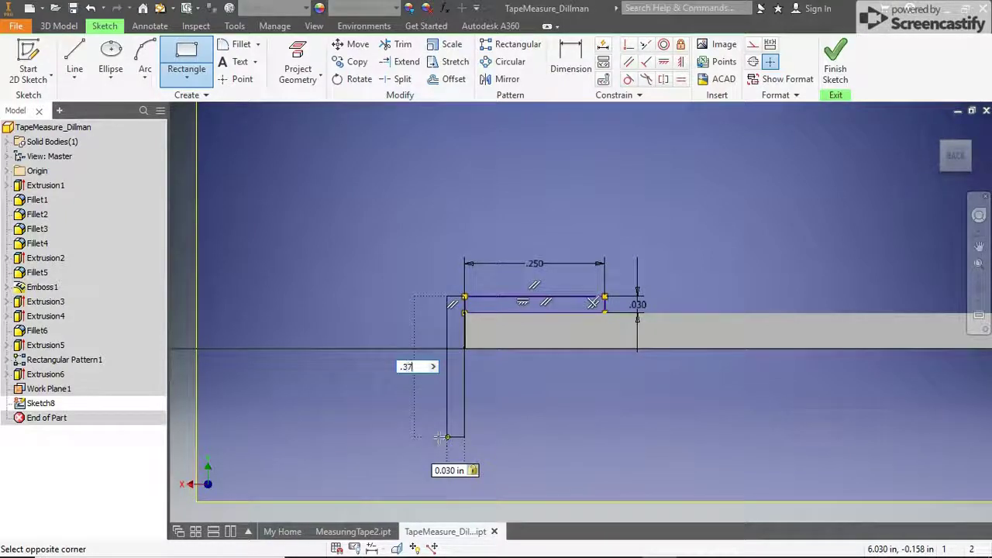
key("Return")
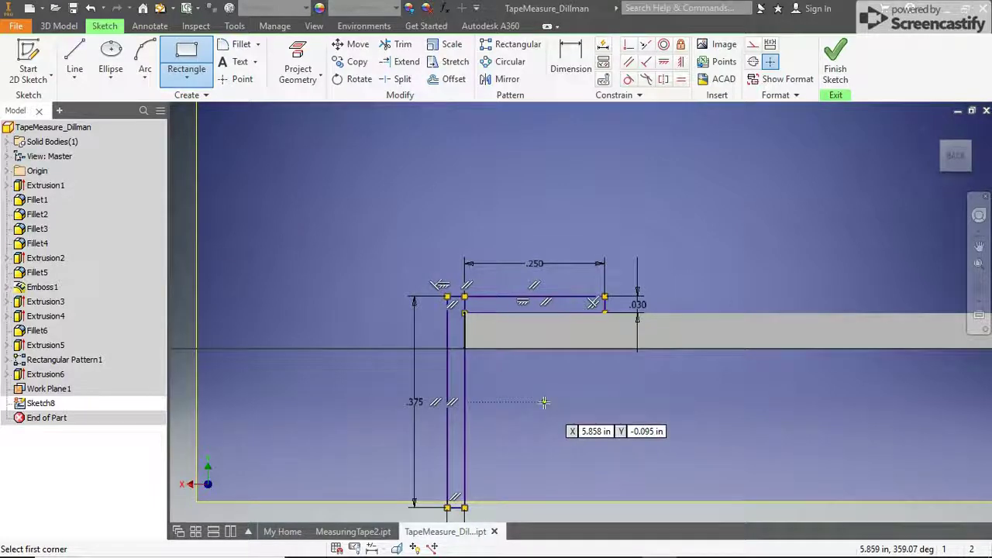
key("Escape")
left_click(835, 66)
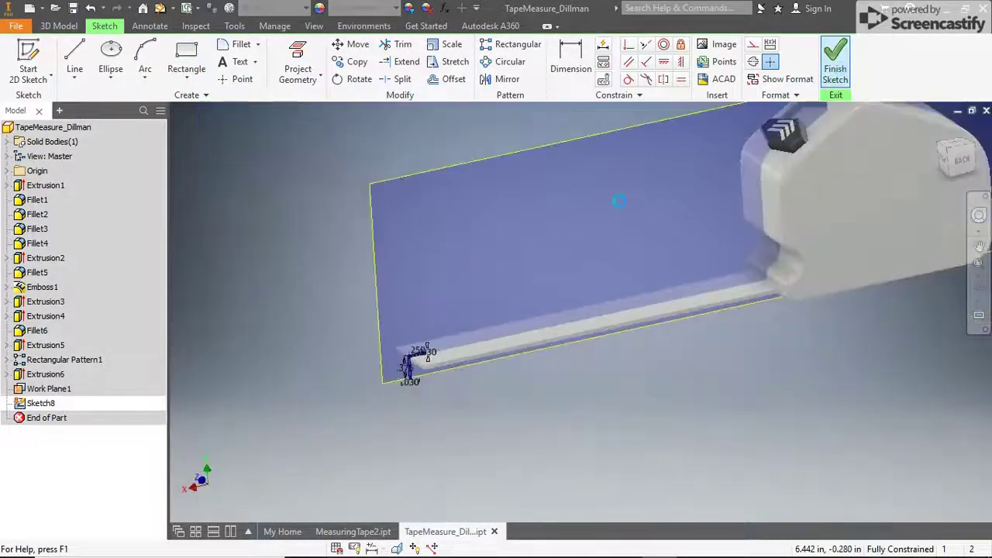
Step: Extrude both hook rectangles symmetrically about the midplane by a total of 0.9 in
scroll(434, 368, "up", 5)
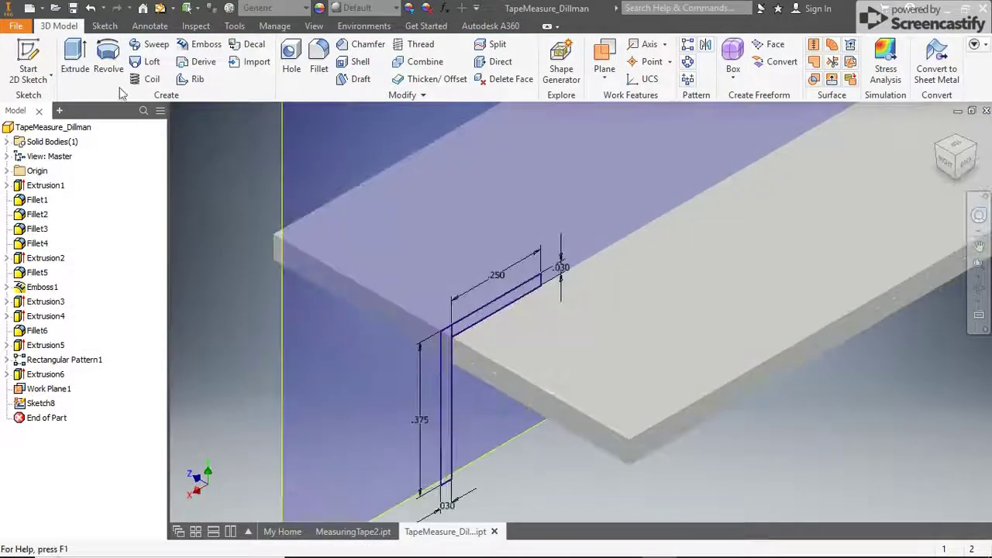
left_click(75, 58)
type("6")
left_click(465, 338)
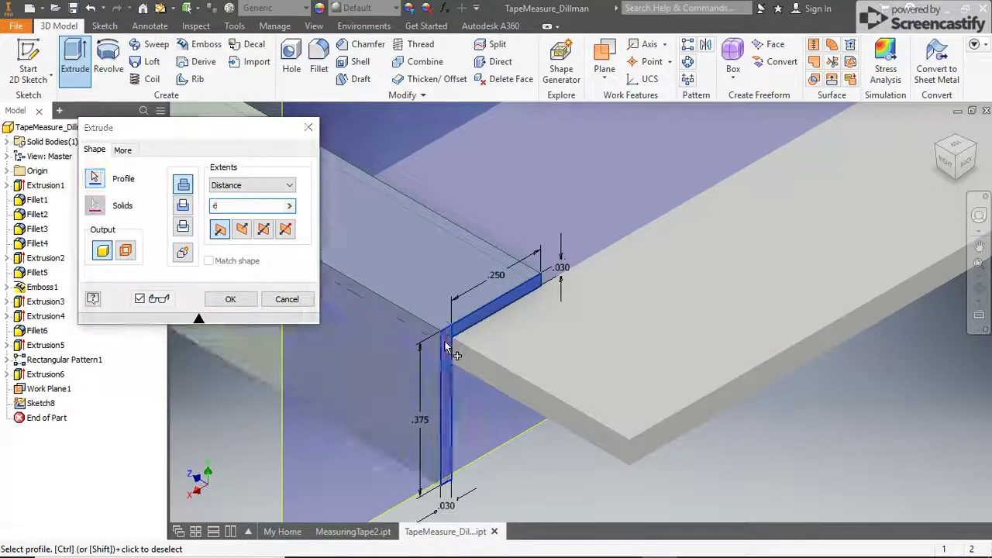
left_click(265, 229)
type(".9")
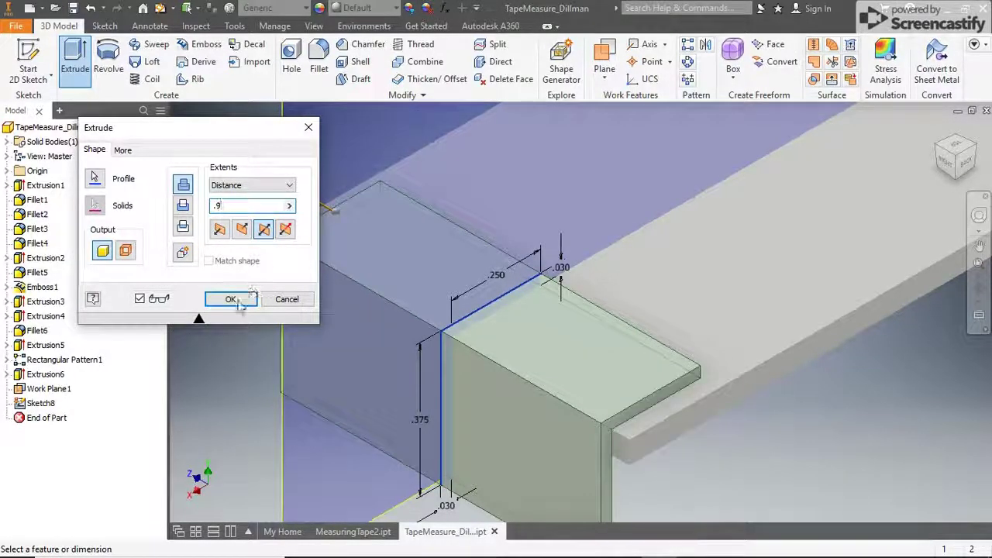
left_click(236, 307)
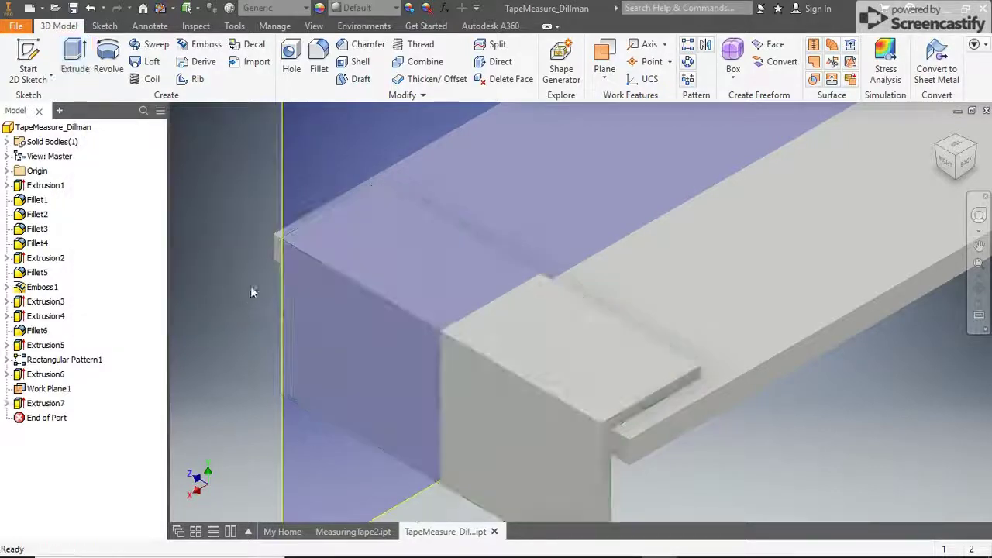
Step: Hide the work plane running along the middle of the tape
scroll(264, 362, "down", 3)
right_click(273, 402)
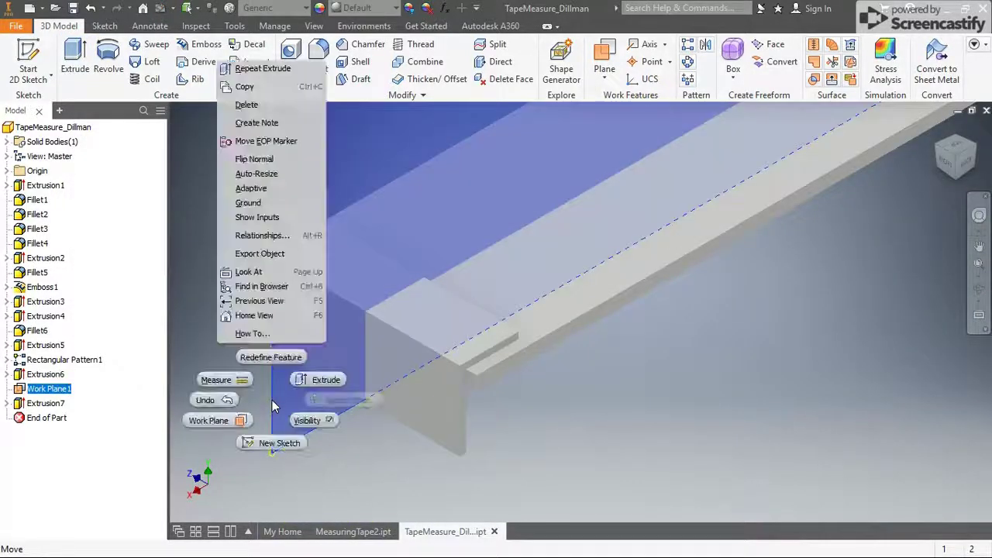
left_click(307, 421)
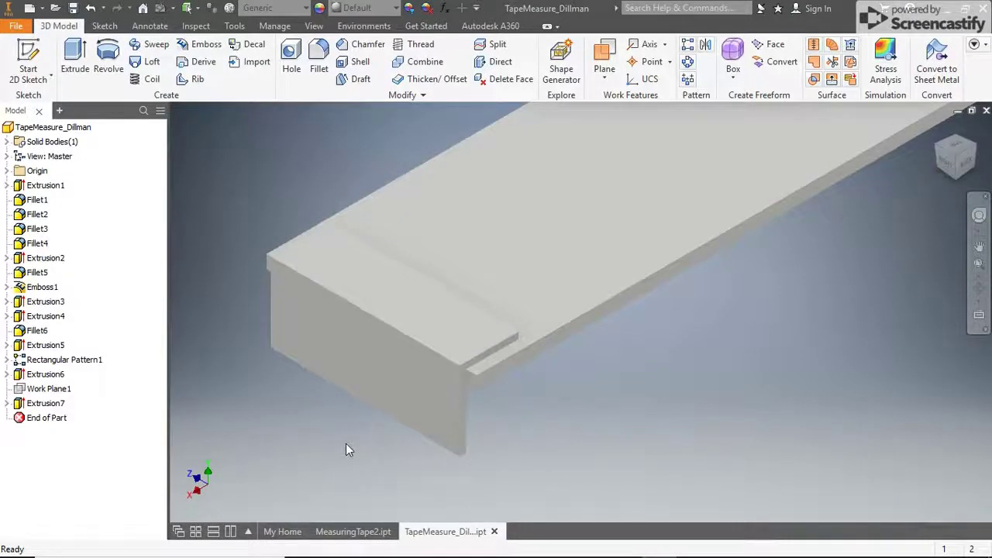
Step: Fillet the two inner corners of the hook's top plate with a 0.25 in radius
left_click(319, 68)
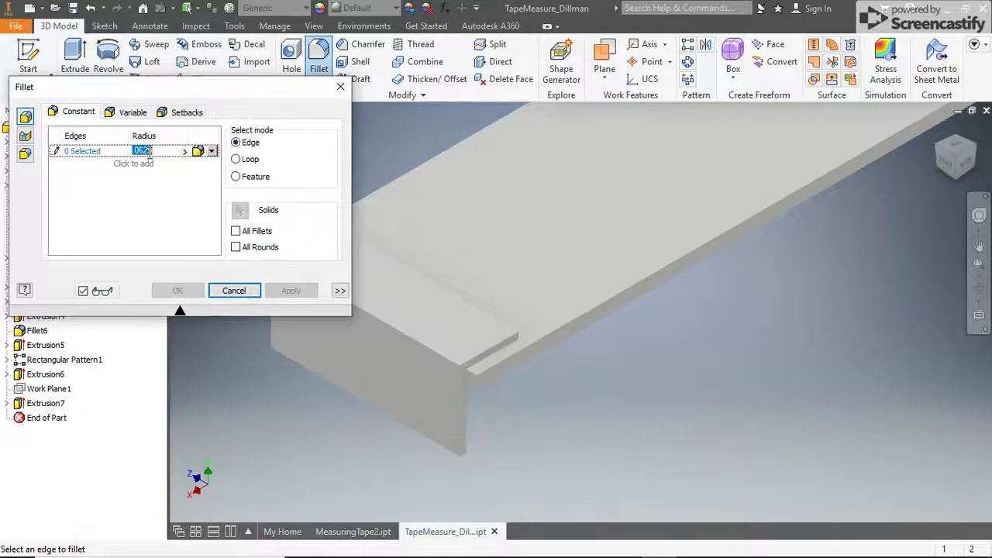
left_click(519, 332)
middle_click_drag(529, 339, 394, 266, "shift")
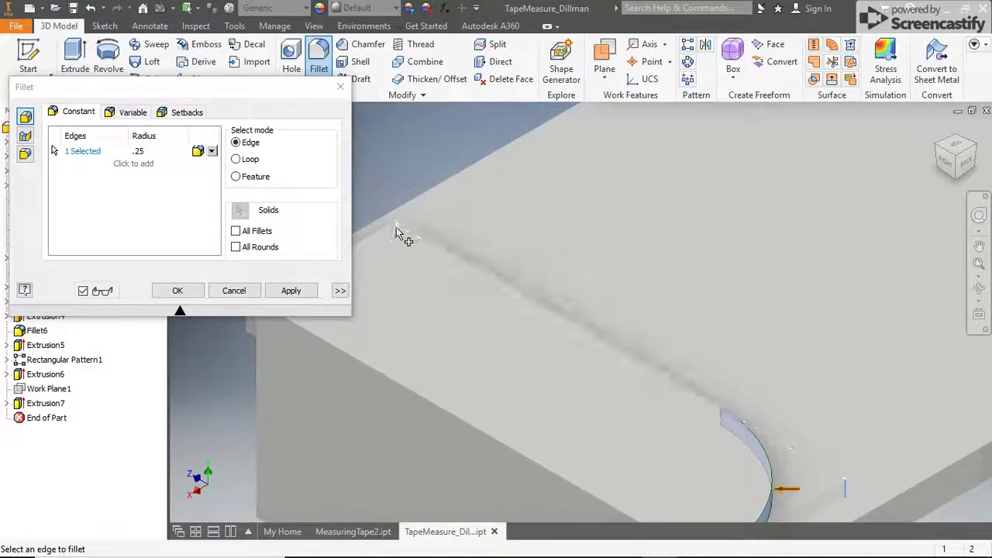
left_click(396, 228)
left_click(290, 291)
Step: Fillet the two lower corners of the hook's downward plate with a 0.125 in radius
scroll(578, 221, "down", 3)
middle_click_drag(577, 222, 587, 224, "shift")
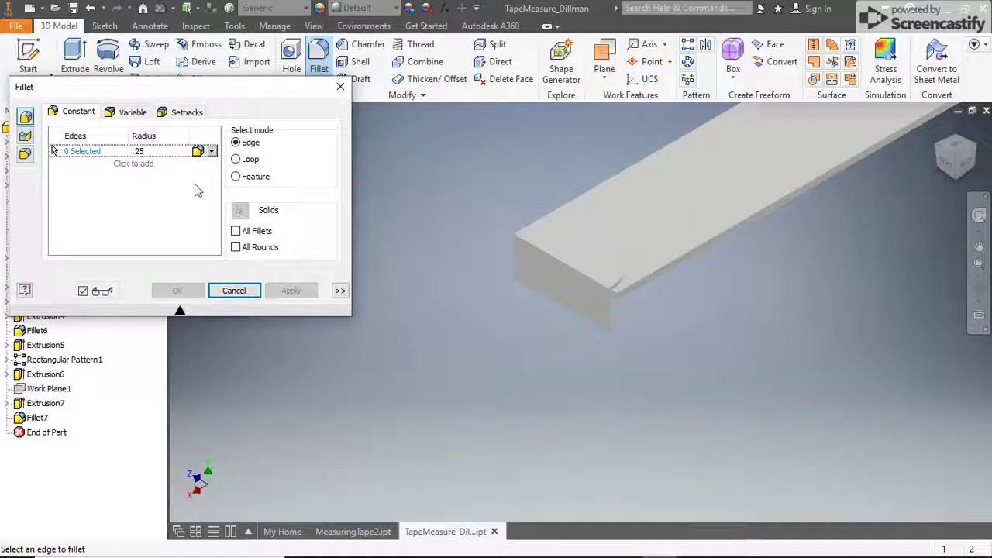
key("BackSpace")
type("125")
scroll(604, 337, "up", 5)
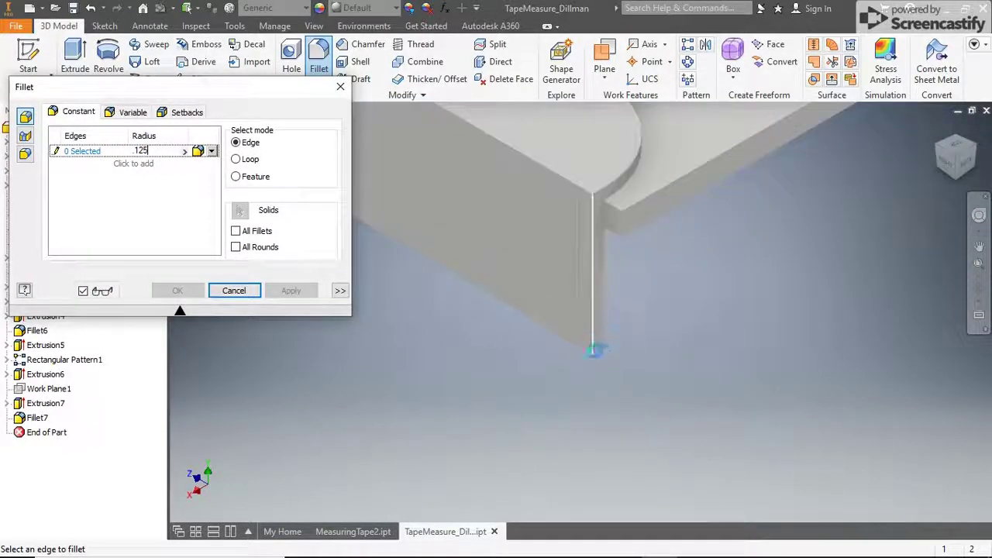
scroll(602, 352, "up", 2)
left_click(601, 358)
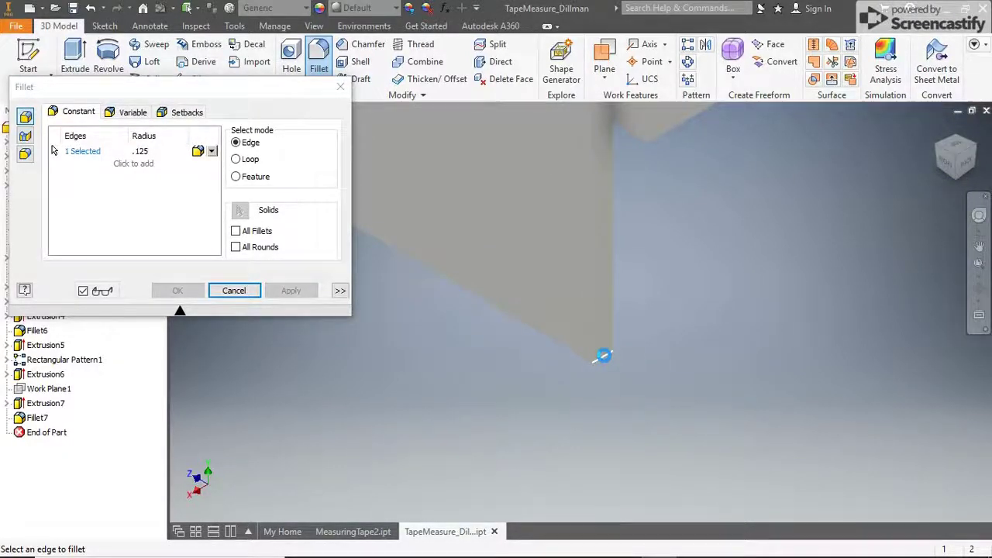
scroll(606, 358, "down", 5)
scroll(372, 223, "up", 3)
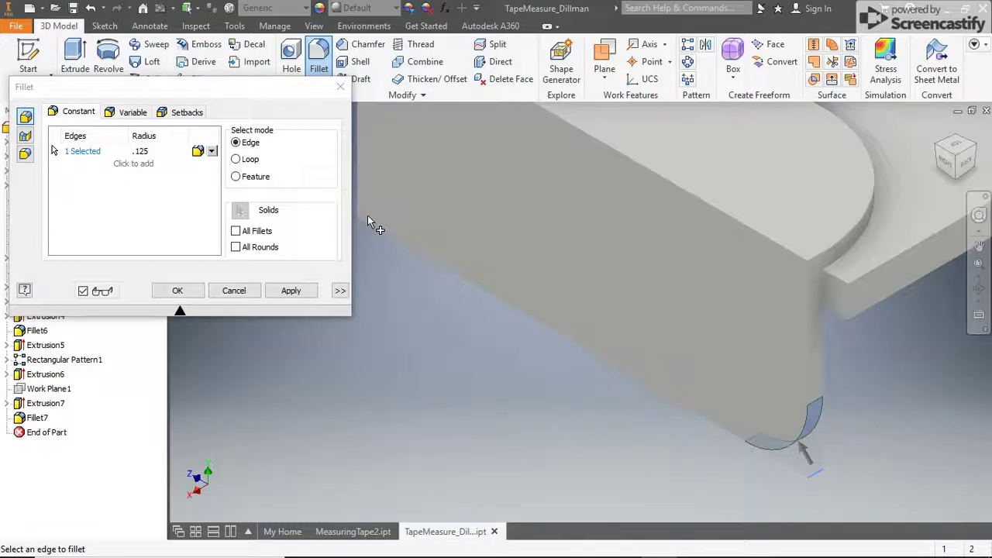
scroll(368, 220, "up", 2)
left_click(363, 211)
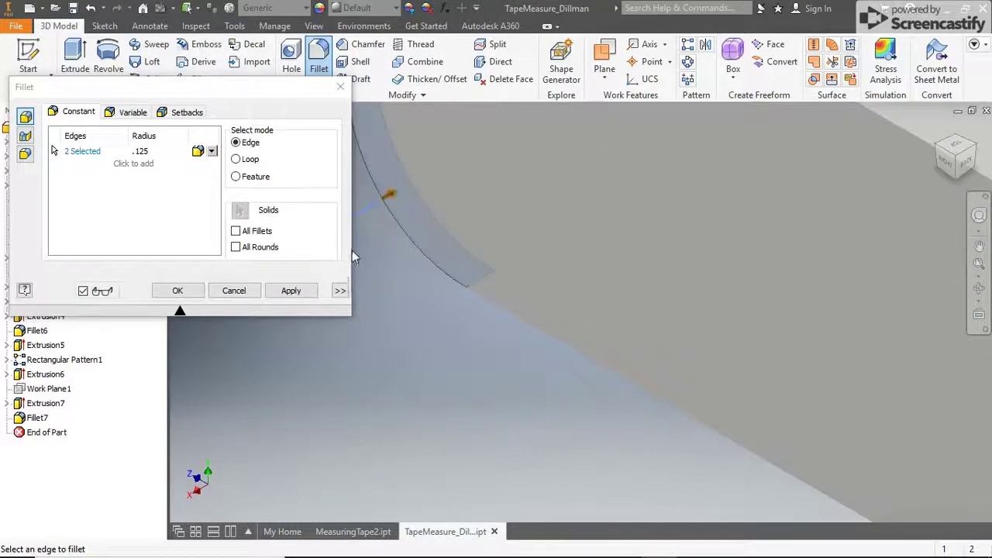
scroll(496, 305, "down", 4)
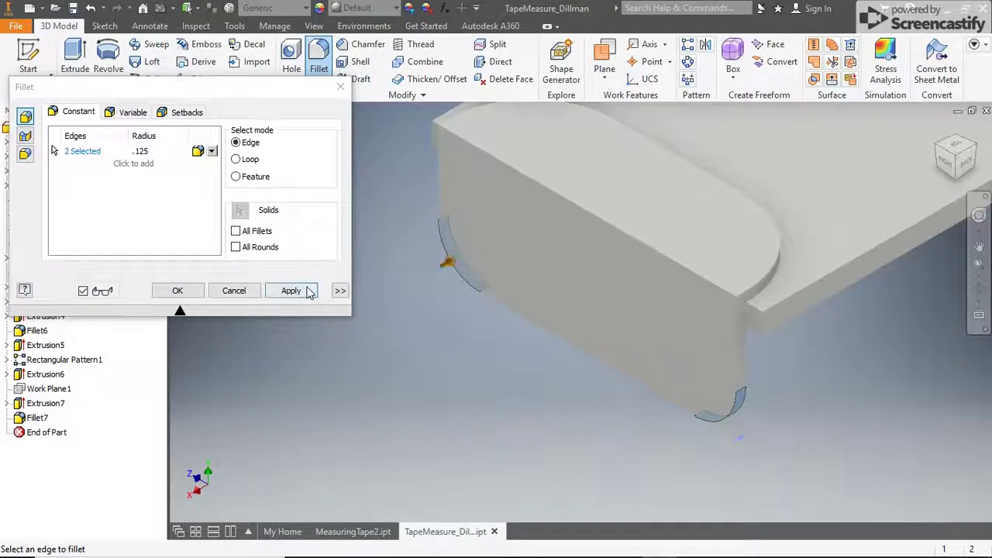
left_click(291, 290)
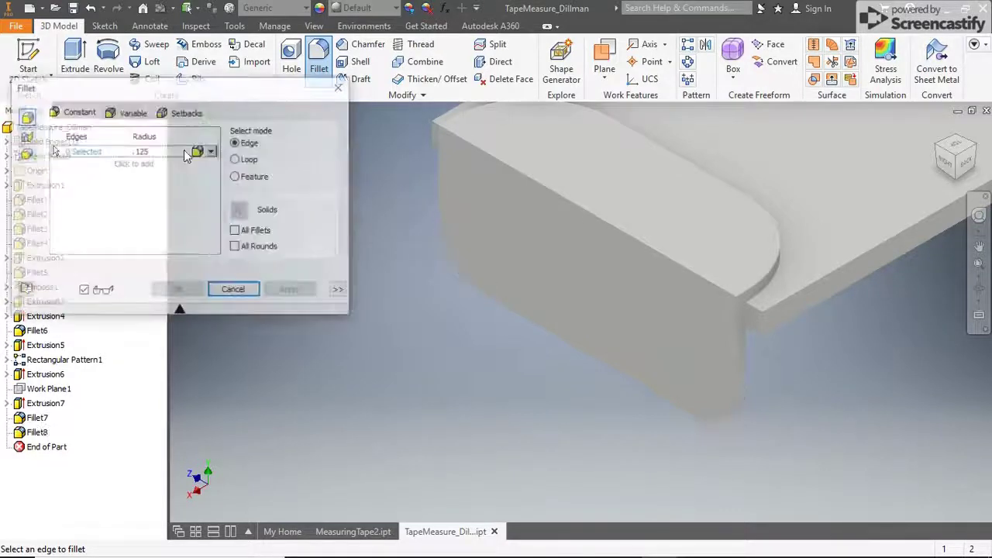
Step: Fillet the hook's outer bend edge and the tape's two end corners with a 1/16 in radius
left_click(143, 151)
type("1/16")
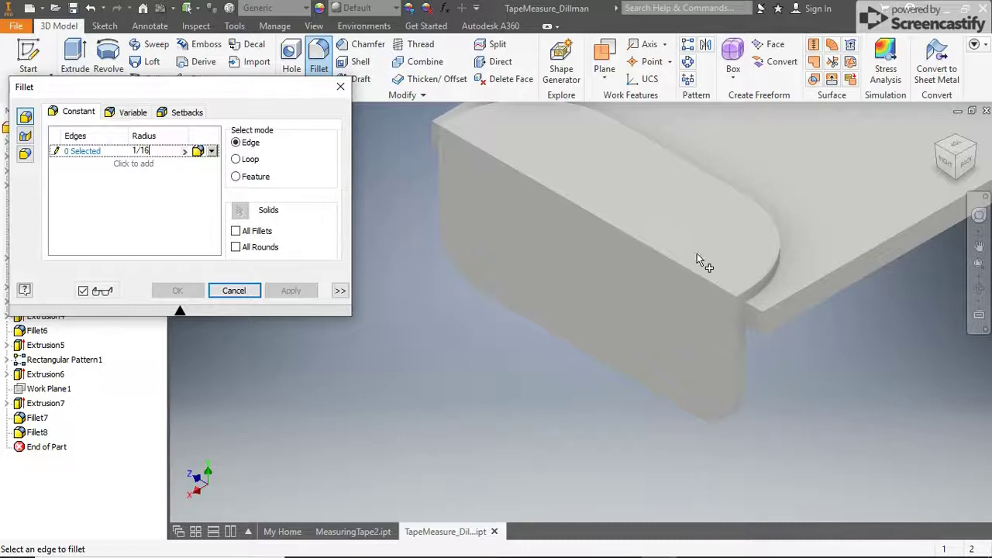
left_click(698, 274)
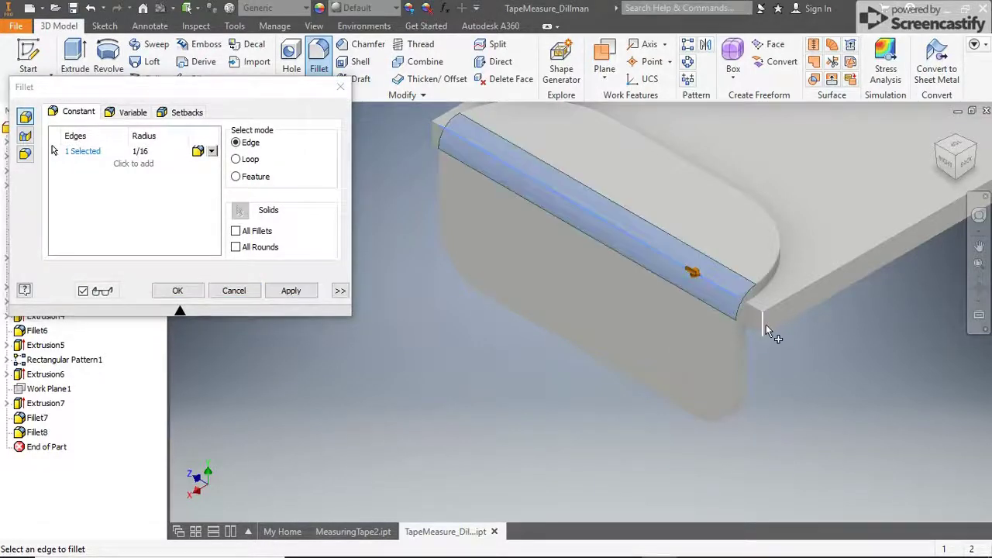
scroll(762, 324, "up", 2)
left_click(763, 322)
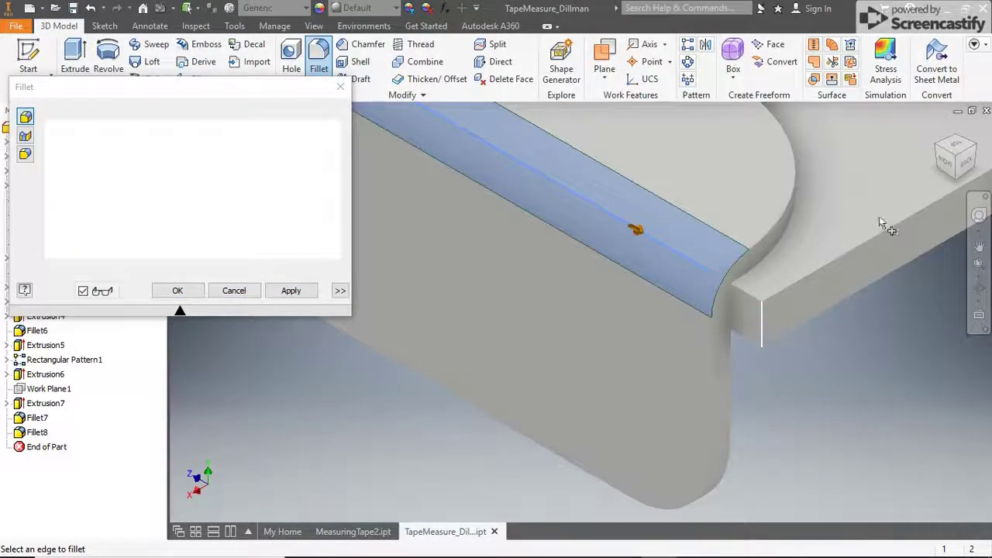
left_click(945, 159)
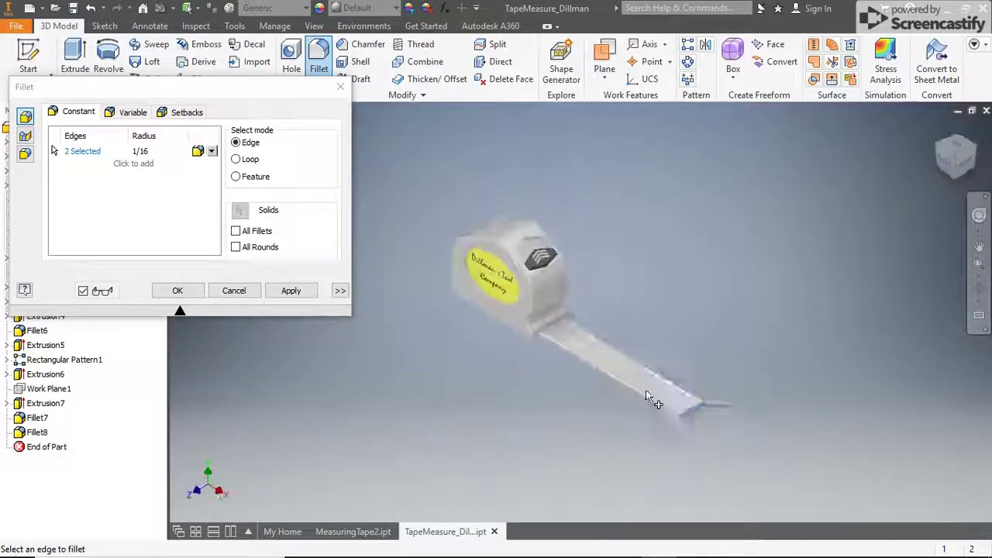
scroll(694, 419, "up", 3)
scroll(693, 418, "up", 5)
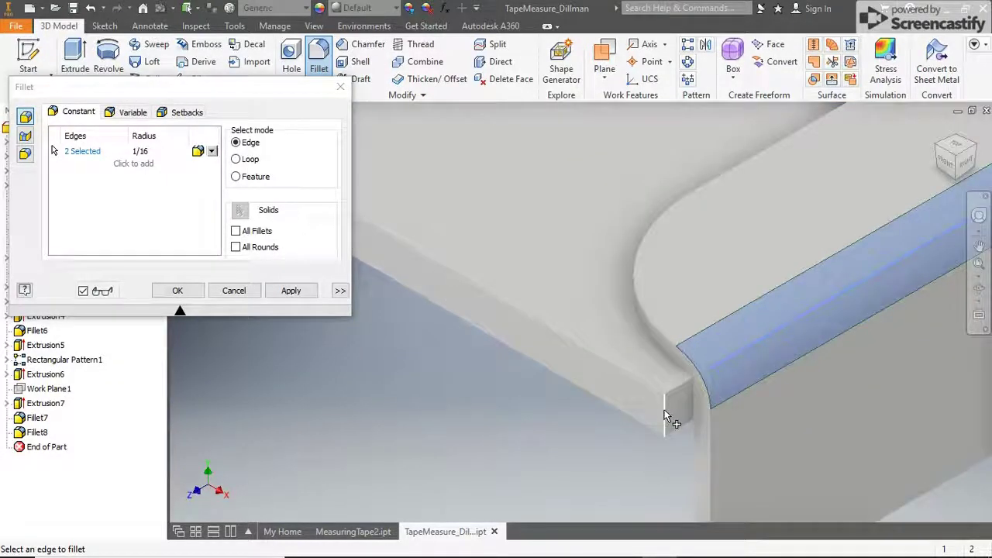
left_click(661, 409)
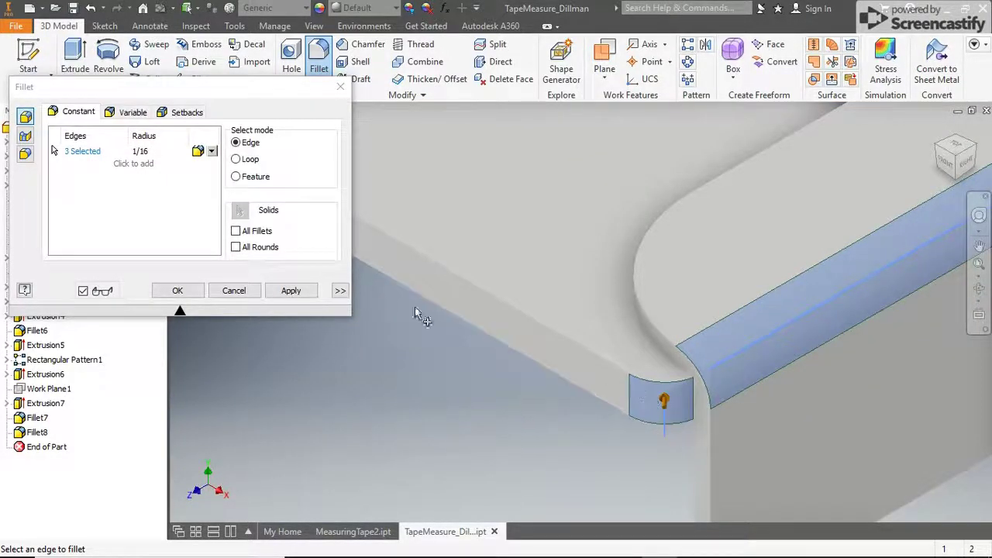
left_click(304, 293)
left_click(290, 293)
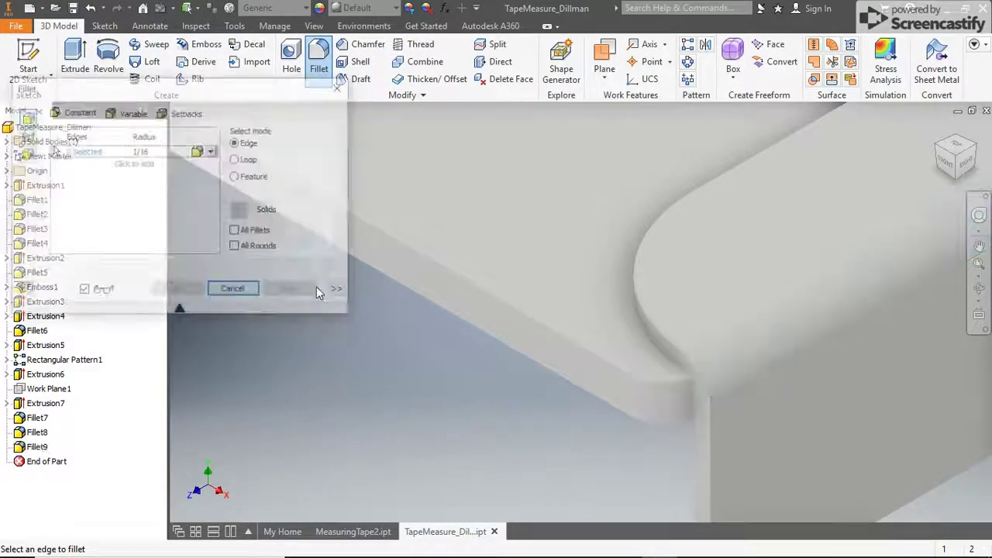
left_click(234, 290)
Step: Sketch a center-point slot on the hook's outer face, 3/16 in from center to arc center and 0.1 in wide, and finish the sketch
key("F5")
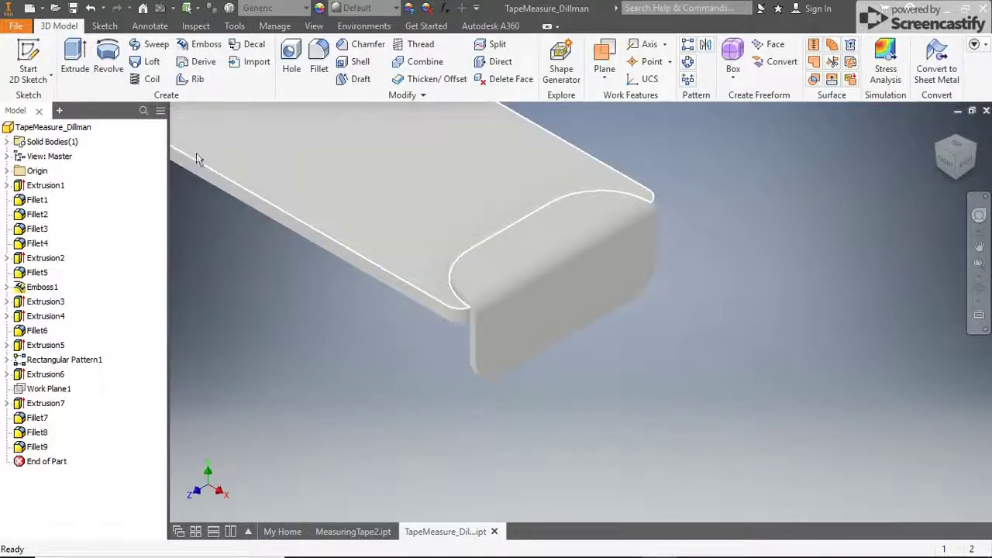
left_click(43, 68)
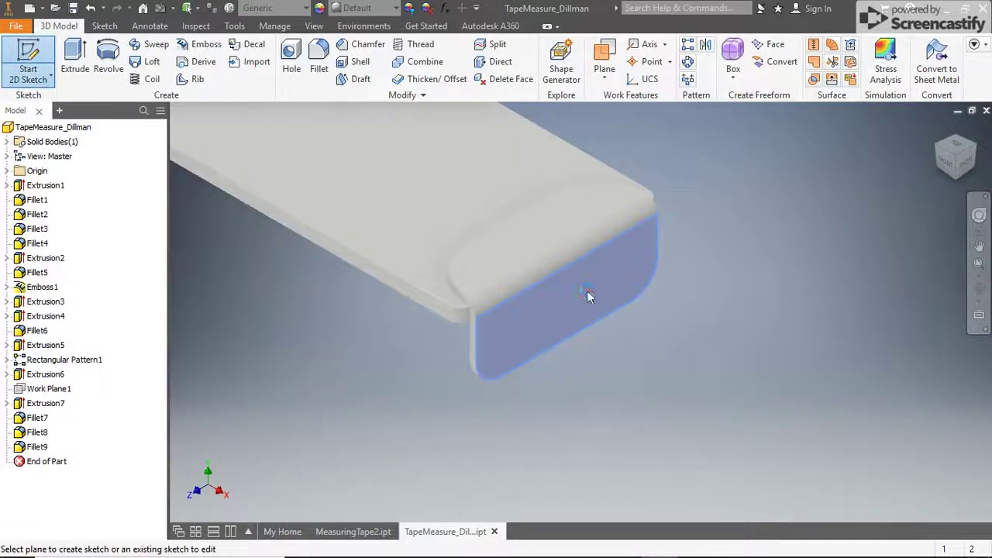
left_click(589, 295)
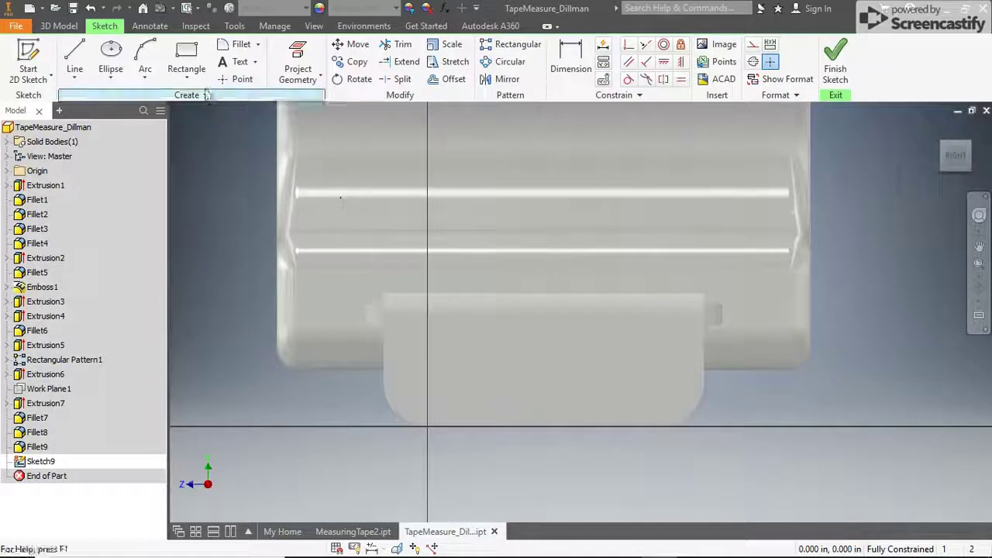
left_click(186, 76)
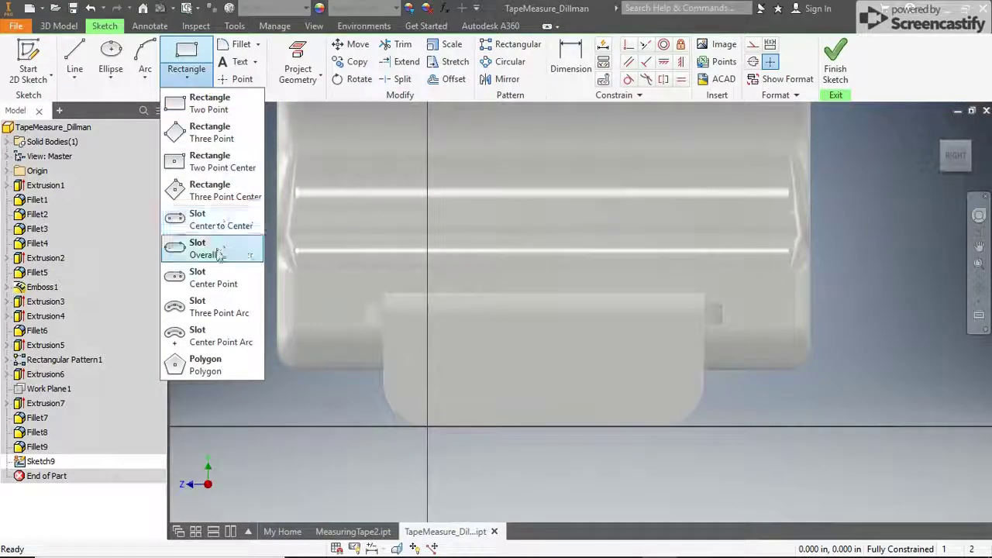
left_click(219, 284)
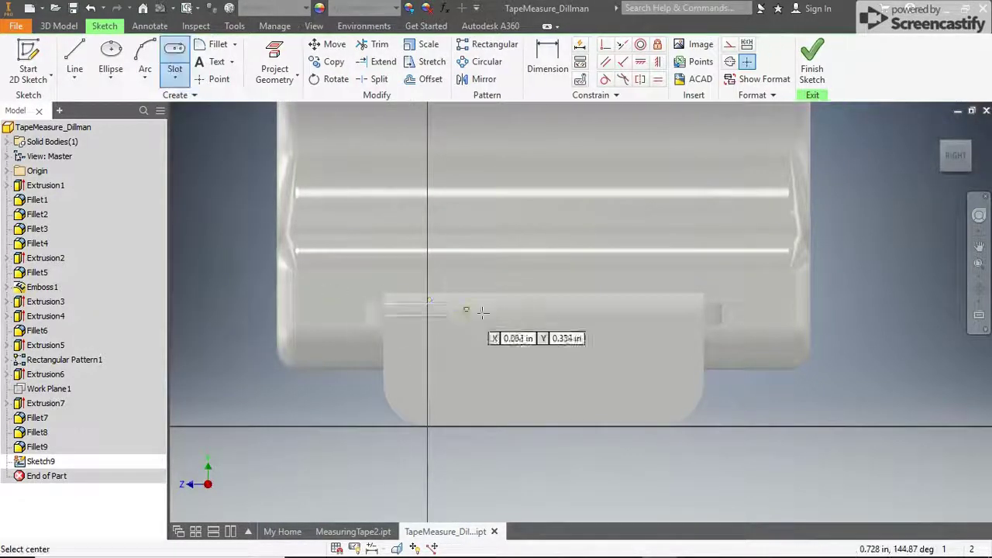
left_click(545, 369)
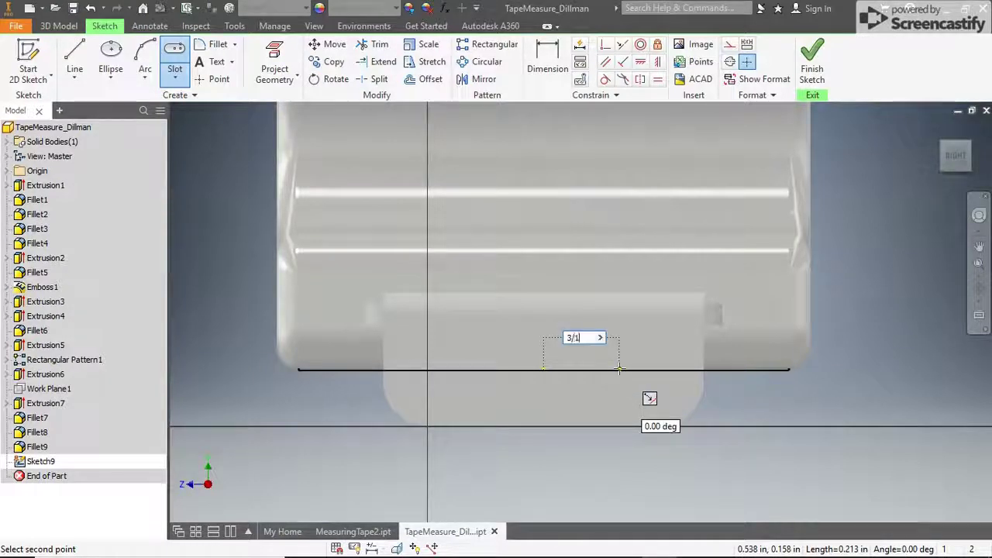
key("Return")
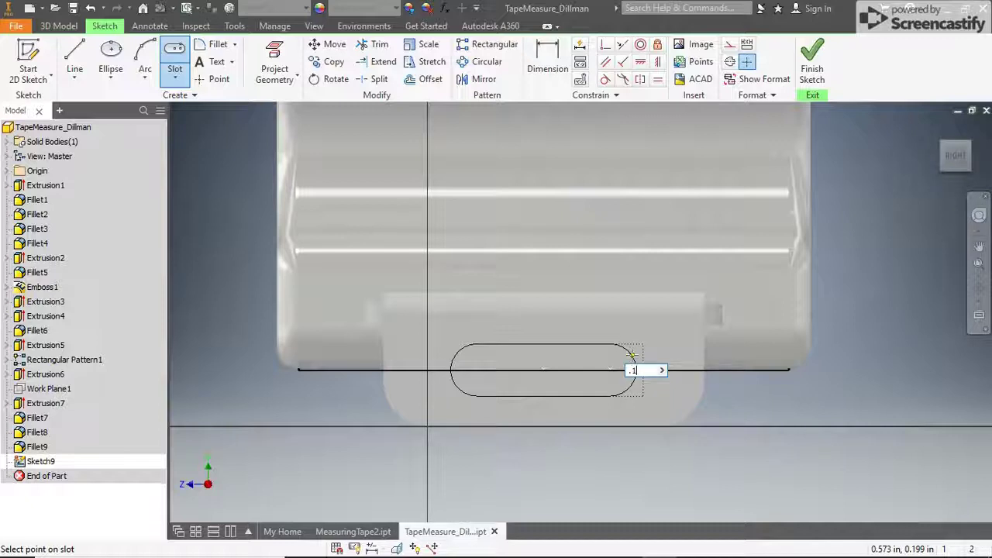
key("Return")
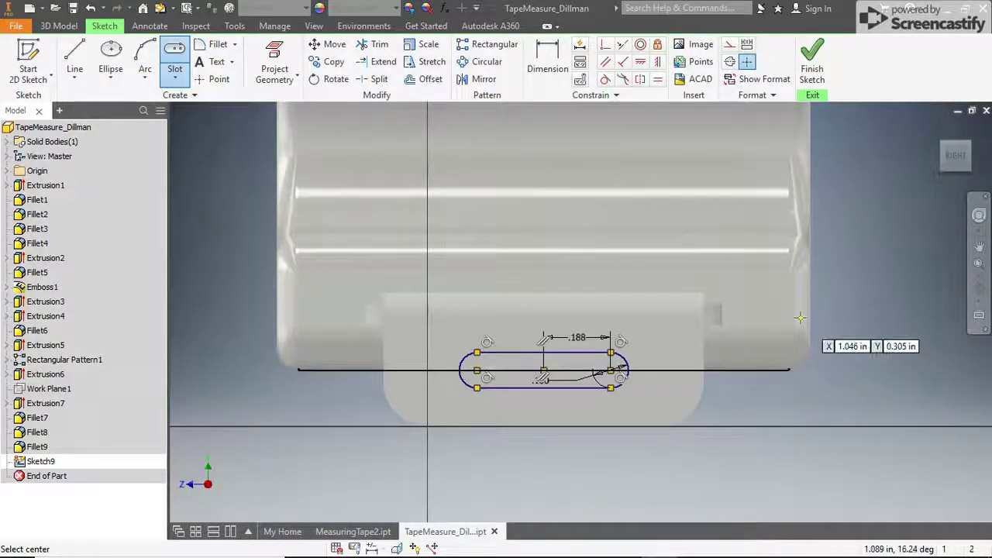
right_click(845, 286)
left_click(887, 287)
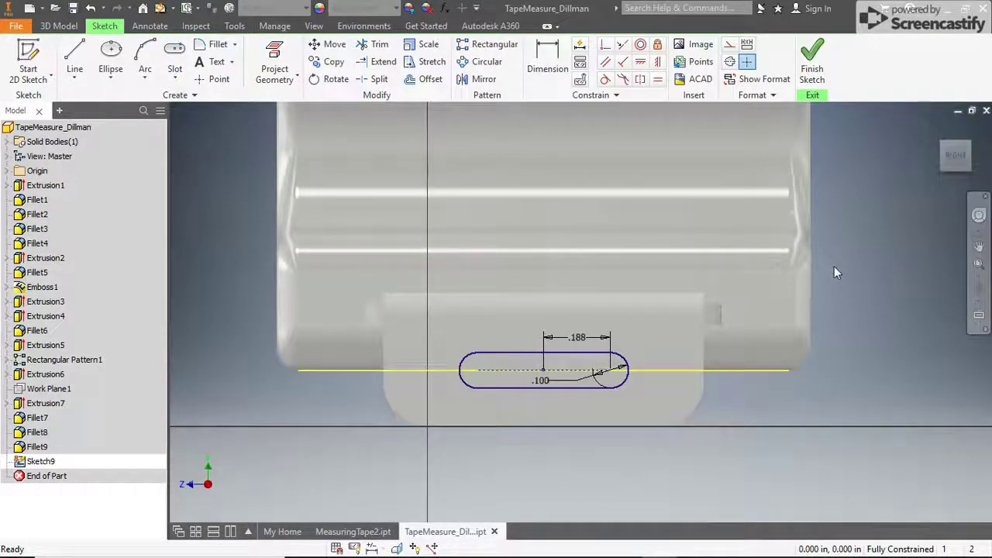
left_click(814, 74)
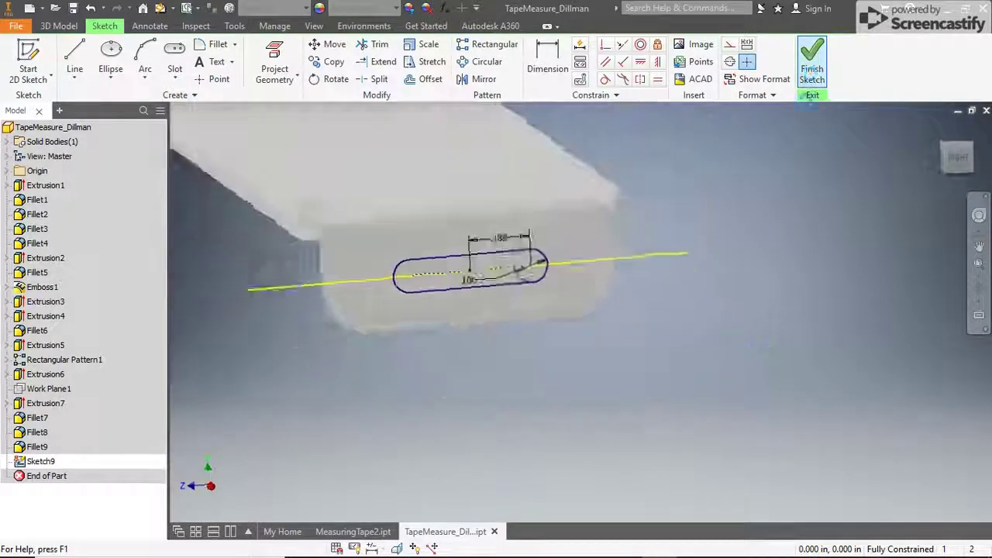
Step: Cut the slot through the hook with an Extrude of 0.9 in toward the tape
left_click(75, 56)
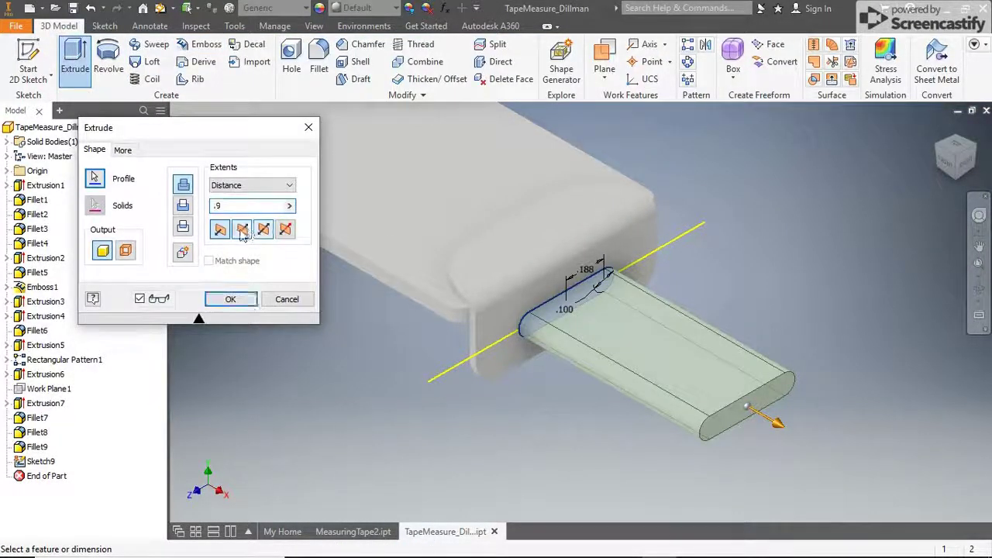
left_click(242, 231)
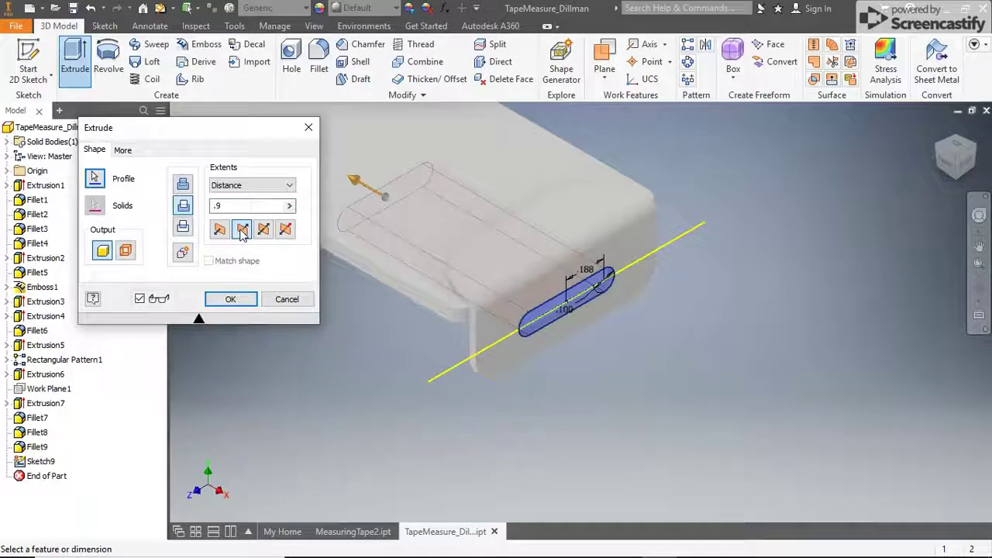
left_click(231, 299)
Step: Apply the Smooth - Yellow appearance to the tape blade
key("F6")
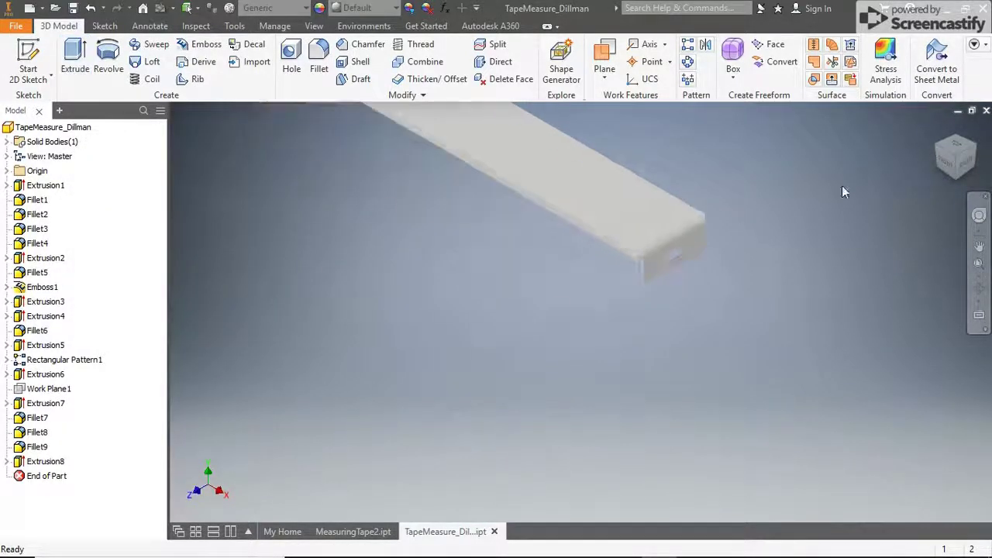
left_click(319, 8)
scroll(773, 403, "up", 5)
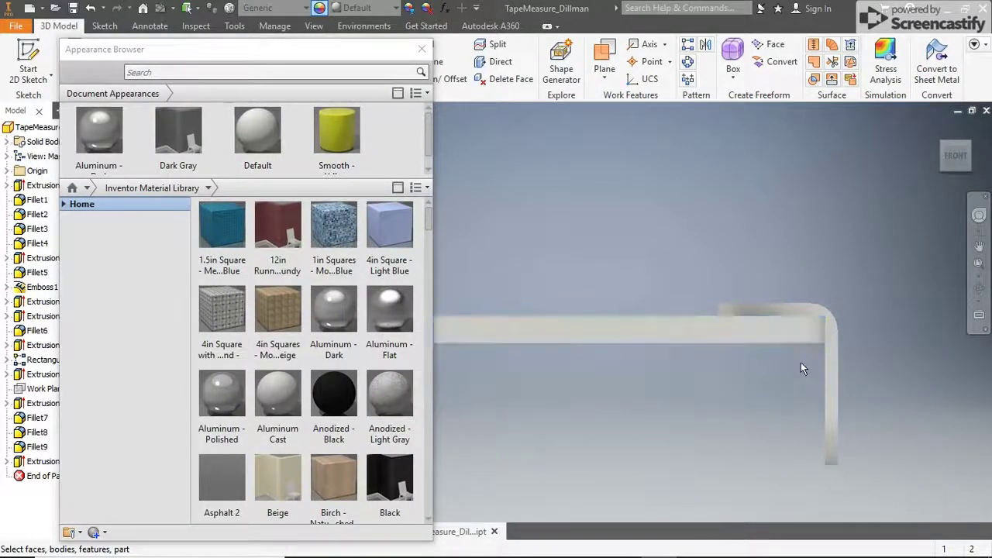
left_click_drag(336, 132, 813, 345)
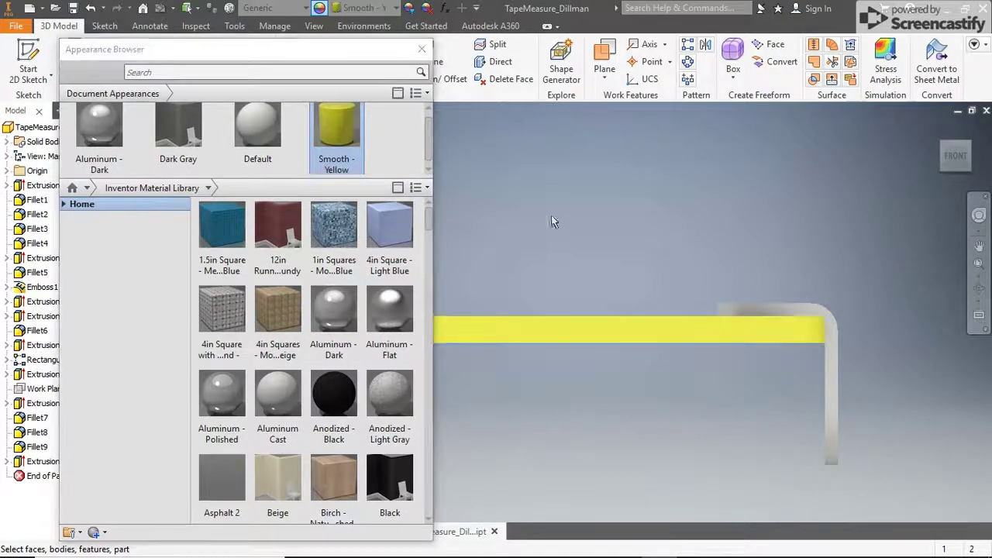
Step: Apply the Dark Gray appearance to all faces of the hook, including its top plate and downward plate
left_click_drag(178, 132, 831, 441)
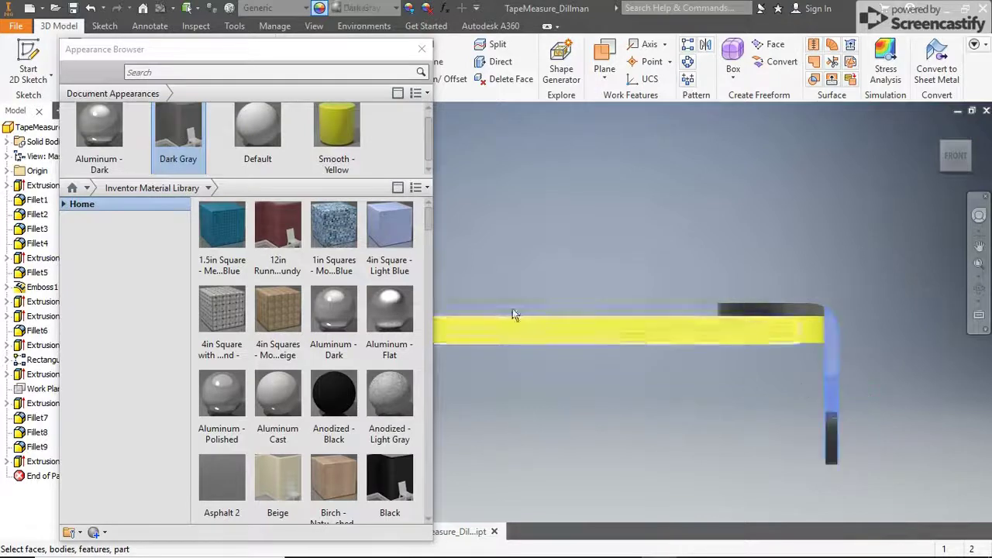
left_click_drag(885, 474, 788, 385)
left_click(178, 135)
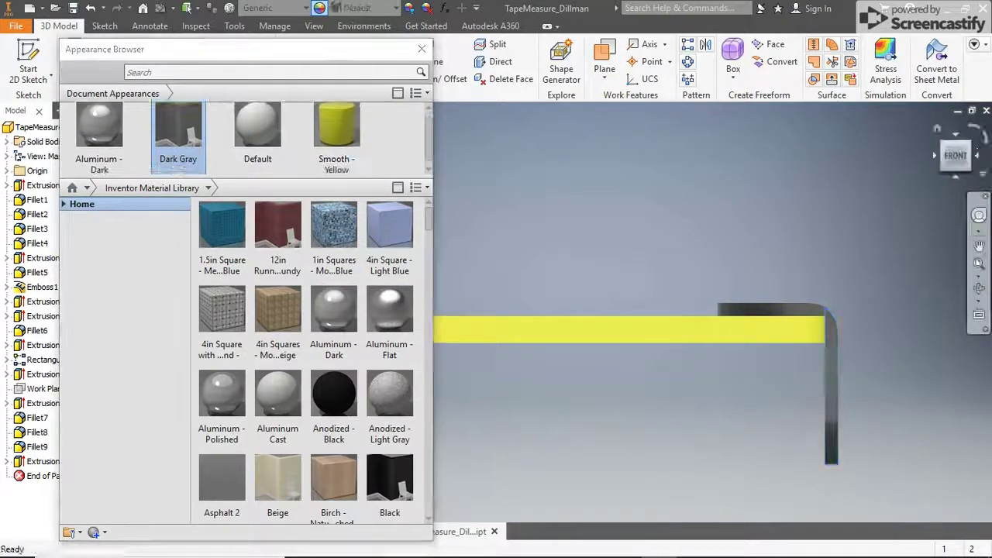
left_click(968, 149)
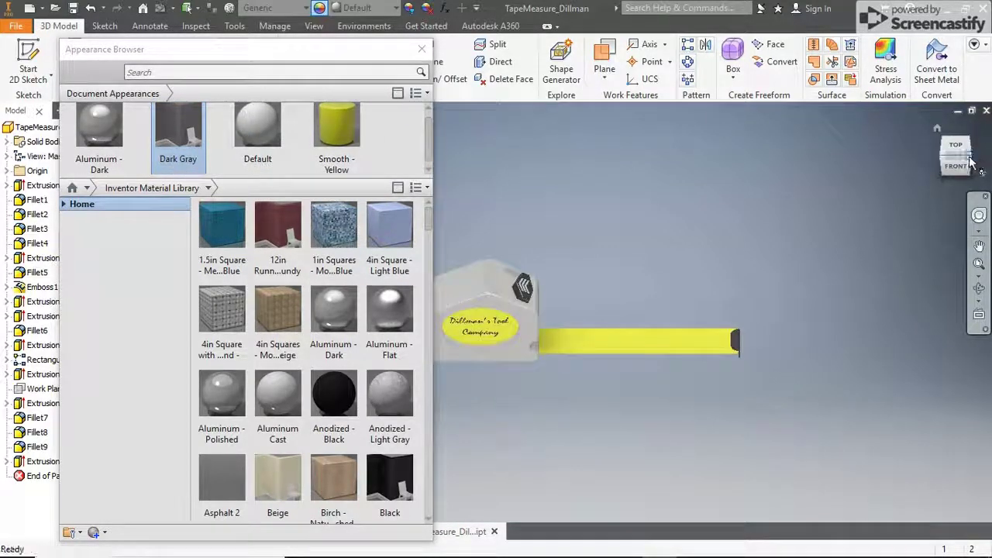
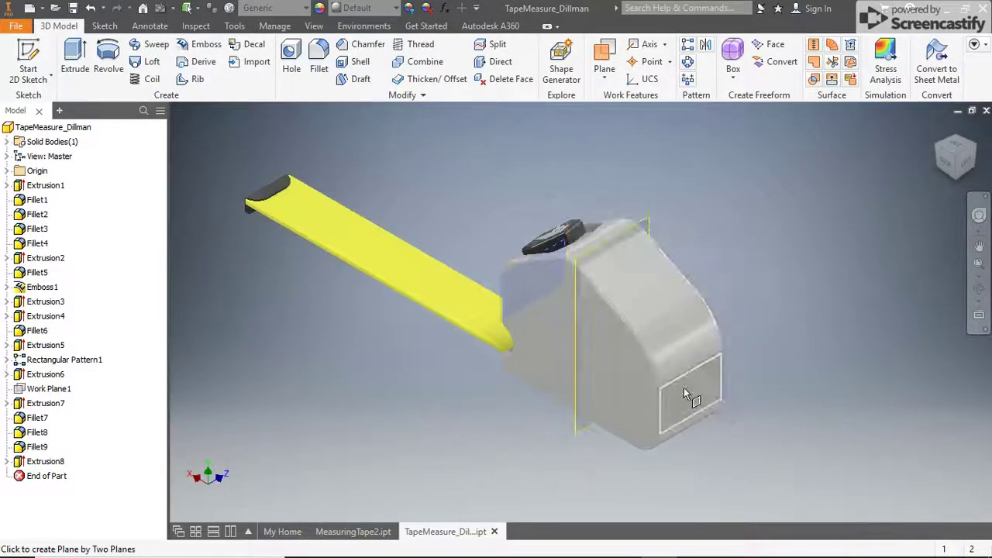
Step: Create a midplane between the housing's front and rear faces and start a sketch on it
left_click(683, 391)
left_click(937, 148)
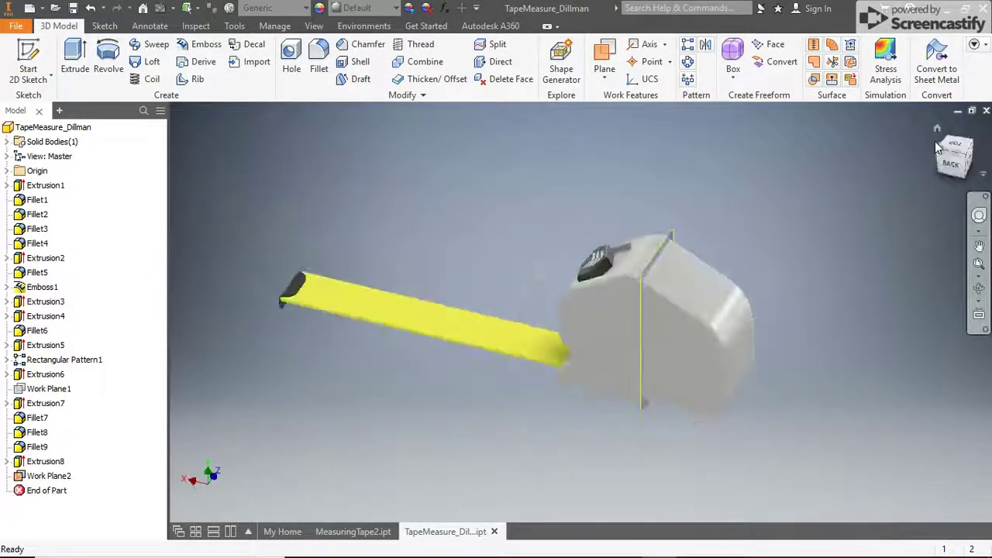
left_click(28, 60)
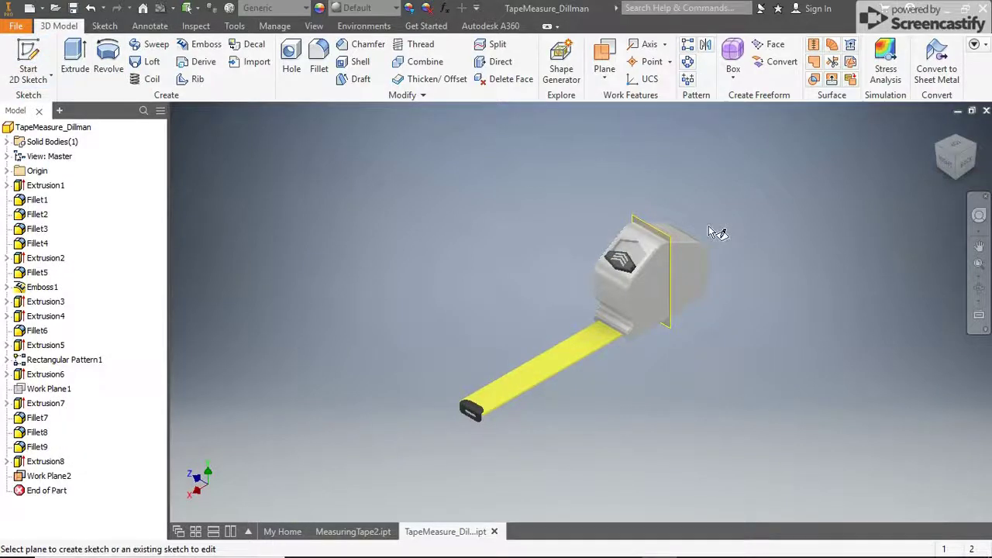
scroll(716, 232, "up", 5)
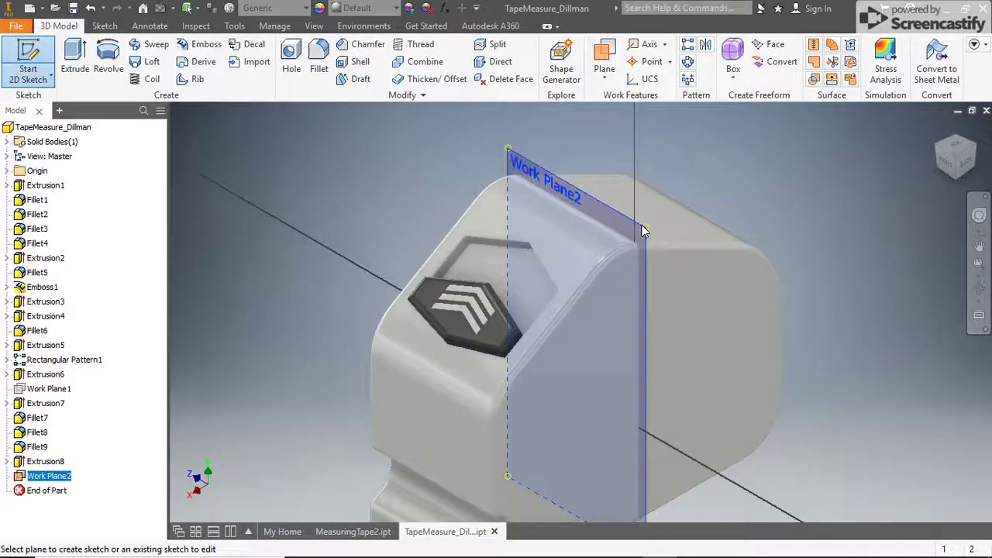
left_click(642, 230)
scroll(700, 237, "down", 4)
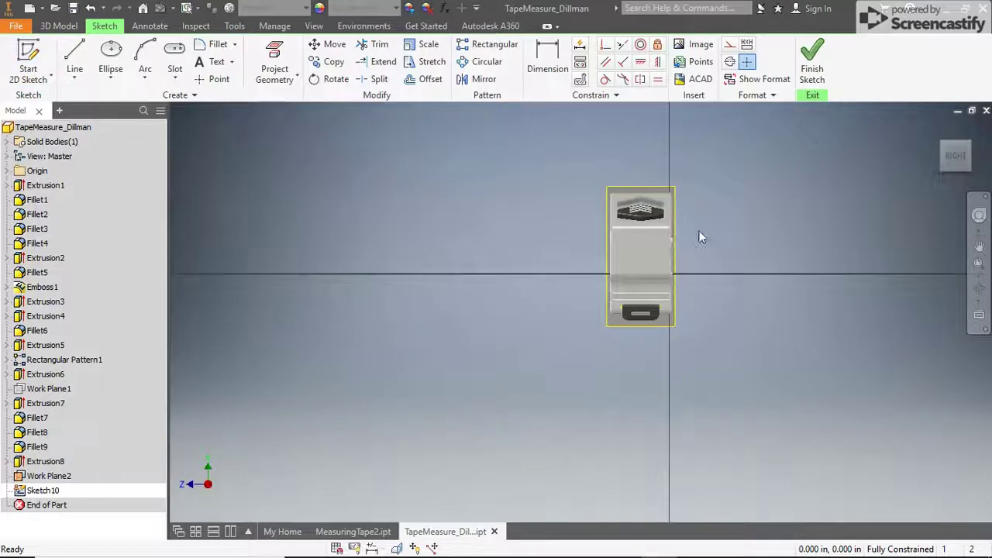
scroll(699, 236, "up", 5)
Step: Draw a 0.25 in diameter circle beside the housing's side face and make it tangent to the projected face edge
left_click(112, 80)
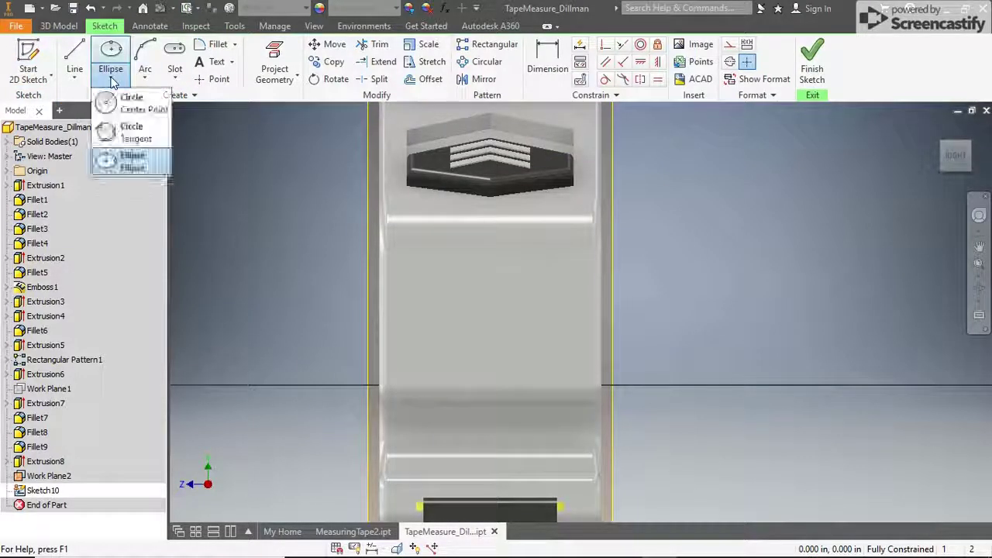
left_click(124, 102)
left_click(627, 210)
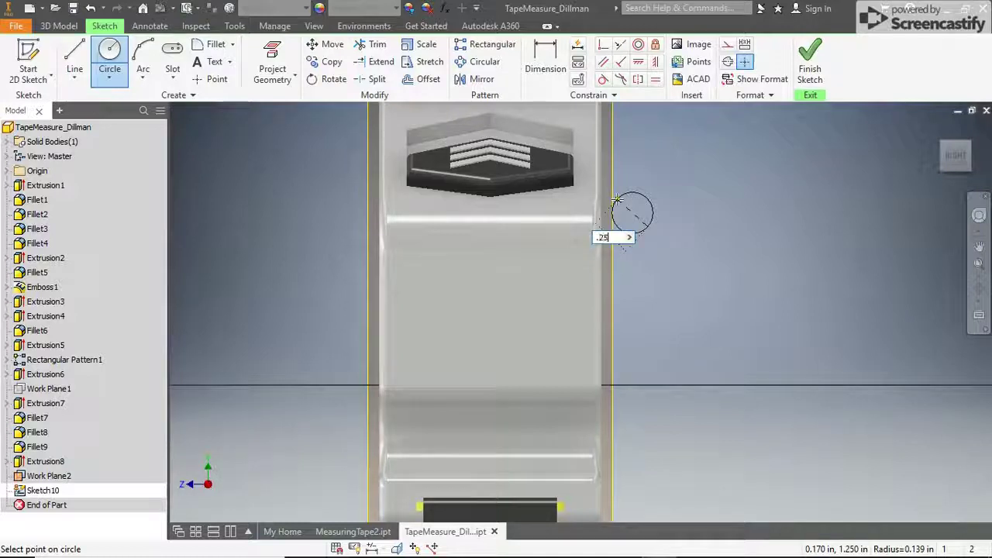
key("Return")
right_click(655, 159)
left_click(697, 157)
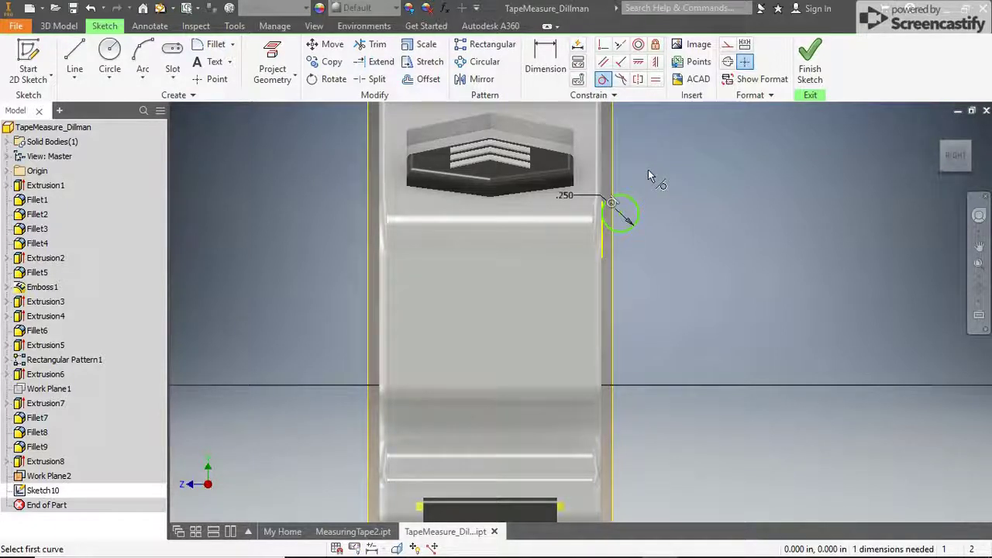
Step: Draw a 3/16 in diameter circle directly below the first circle, vertically aligned with its center
left_click(110, 55)
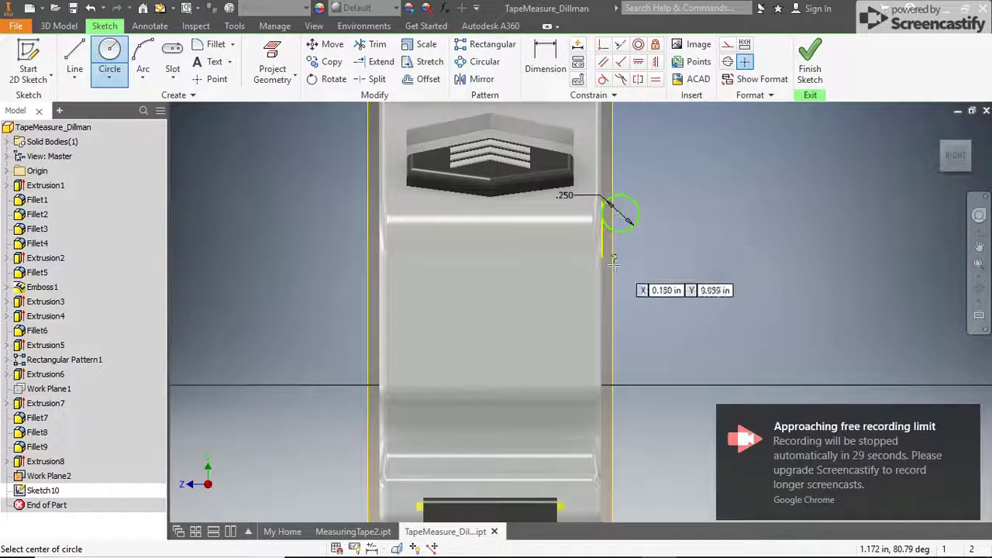
left_click(619, 365)
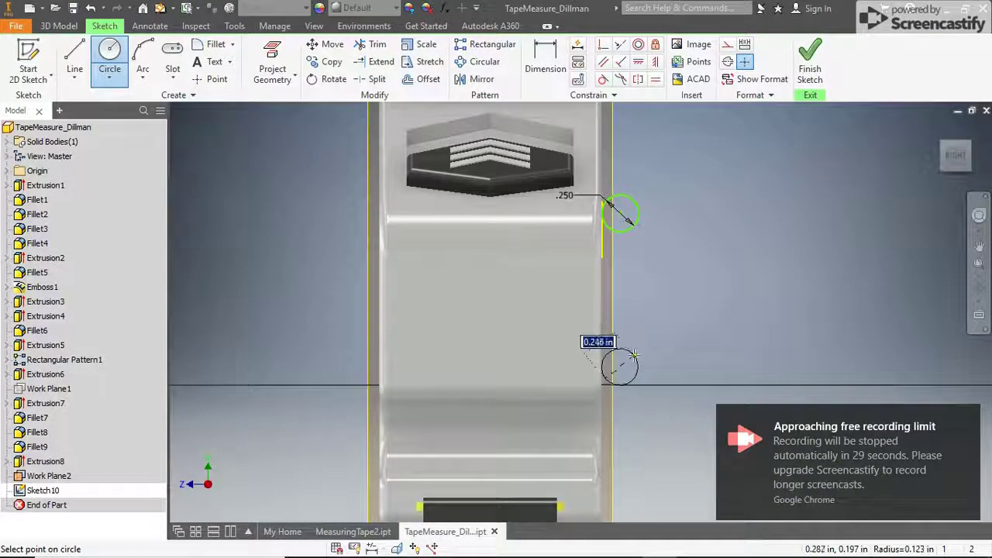
type("3/16")
key("Return")
right_click(627, 215)
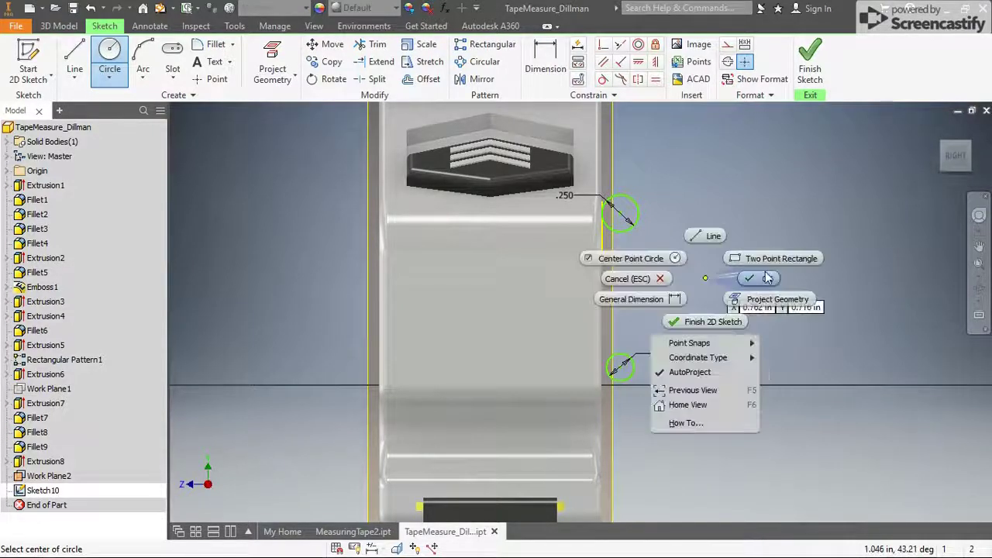
key("Escape")
key("]")
key("Escape")
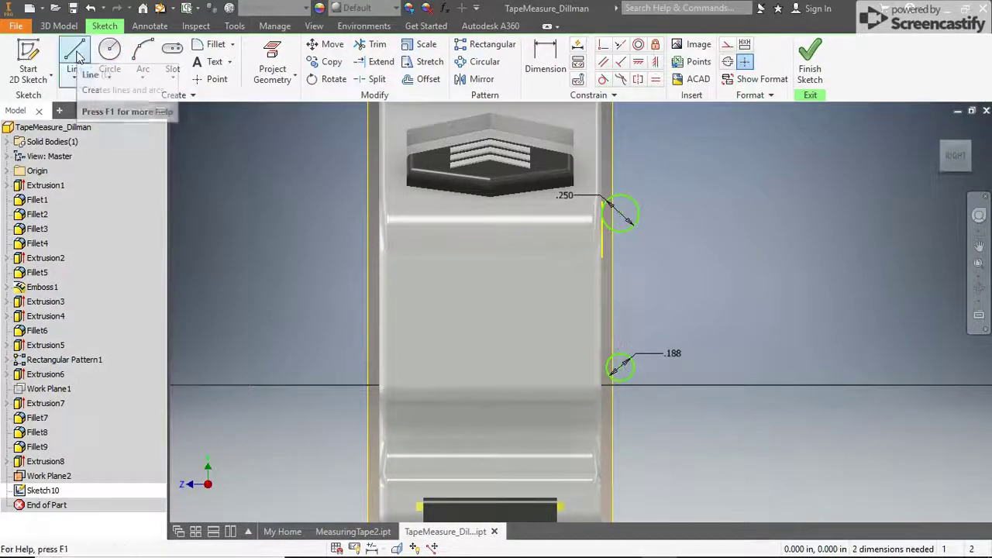
Step: Dimension the vertical distance between the two circle centers as 1 in
key("d")
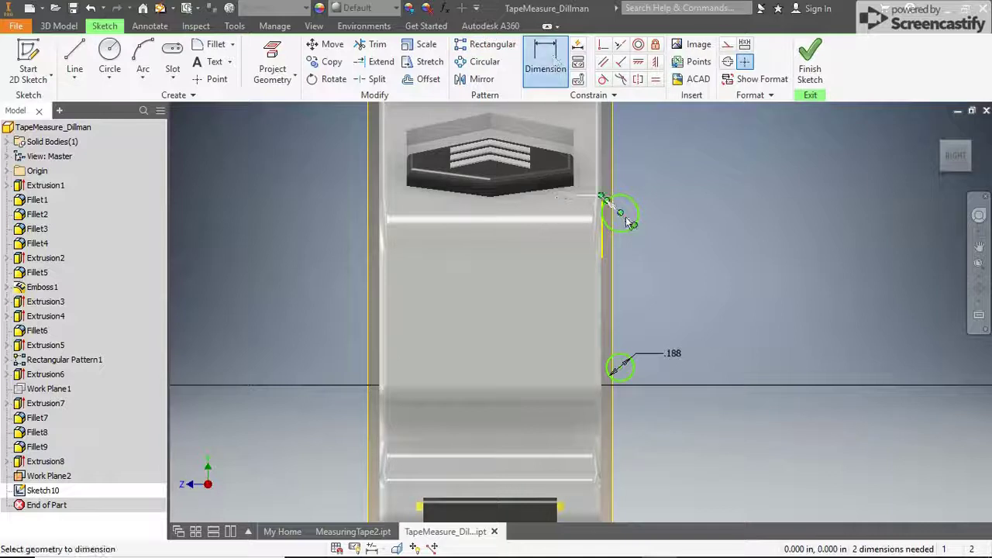
left_click(629, 363)
left_click(670, 287)
key("Return")
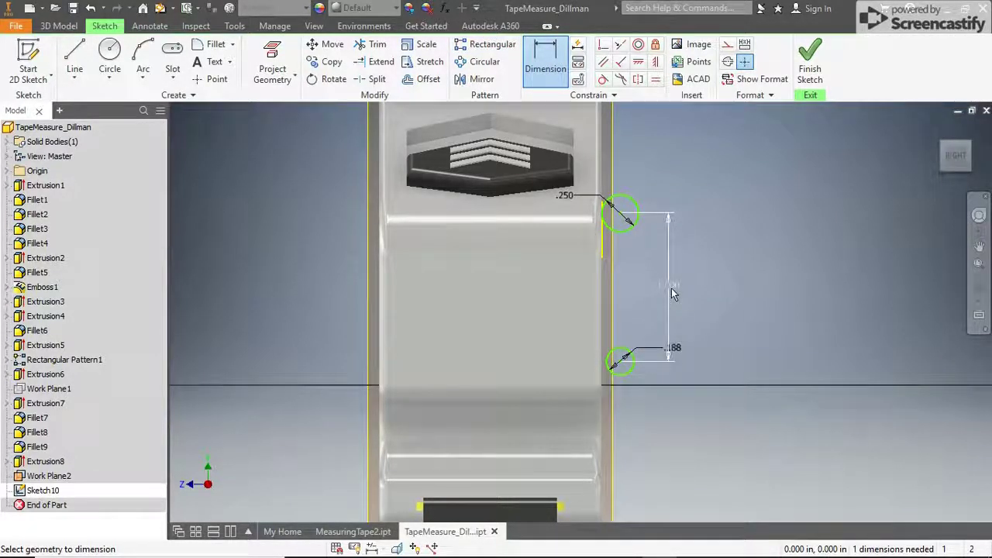
Step: Draw a slanted line from the outer side of the upper circle to the housing side of the lower circle
left_click(75, 58)
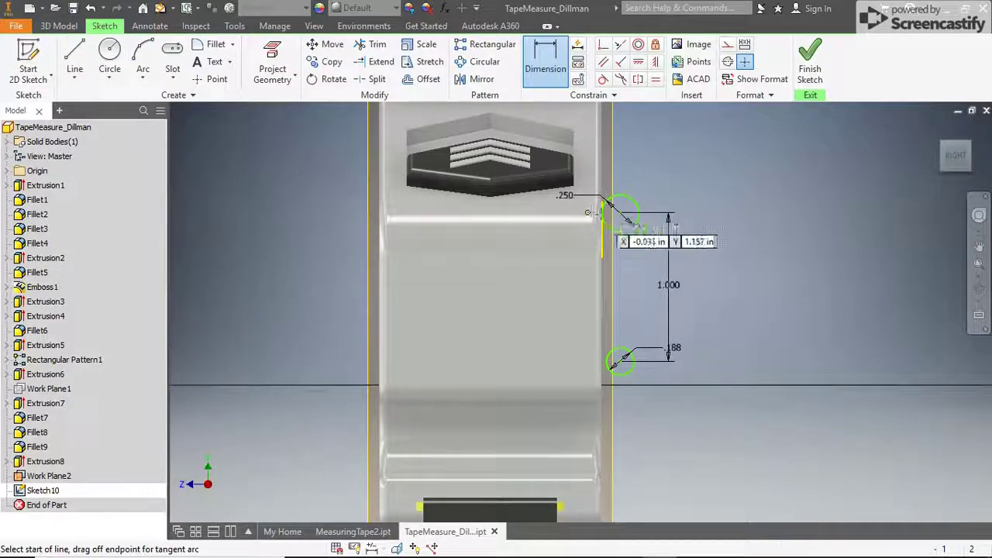
scroll(635, 221, "down", 5)
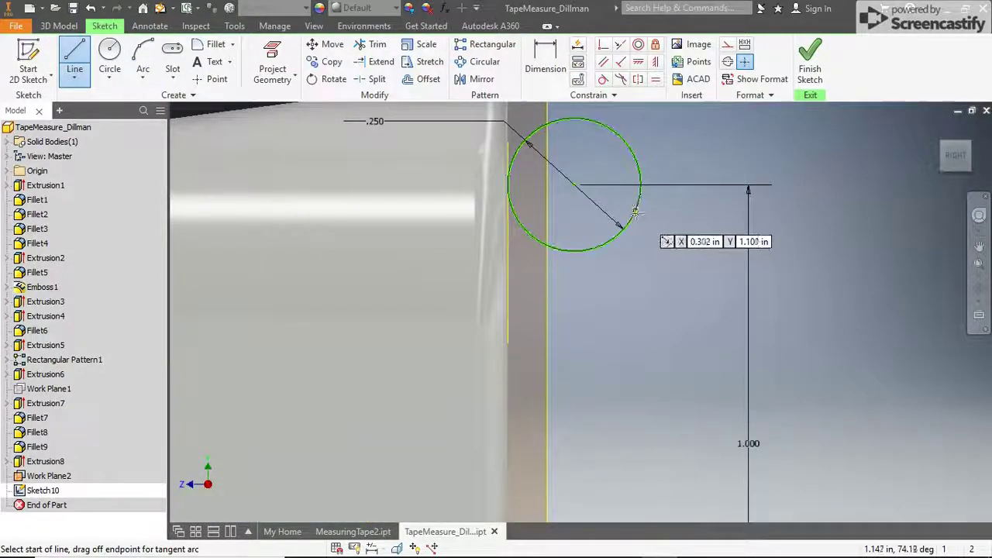
left_click(635, 215)
scroll(644, 214, "up", 5)
scroll(619, 303, "down", 6)
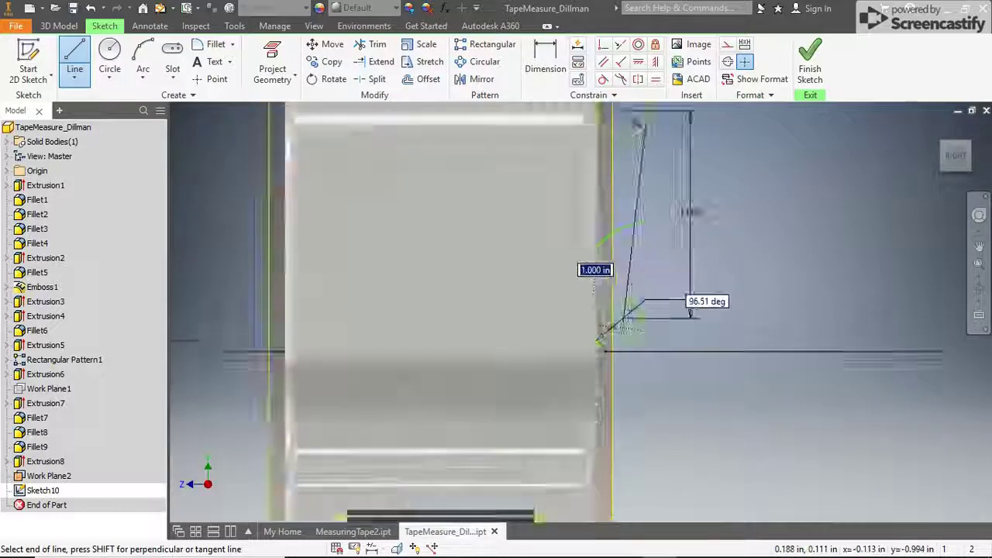
left_click(589, 294)
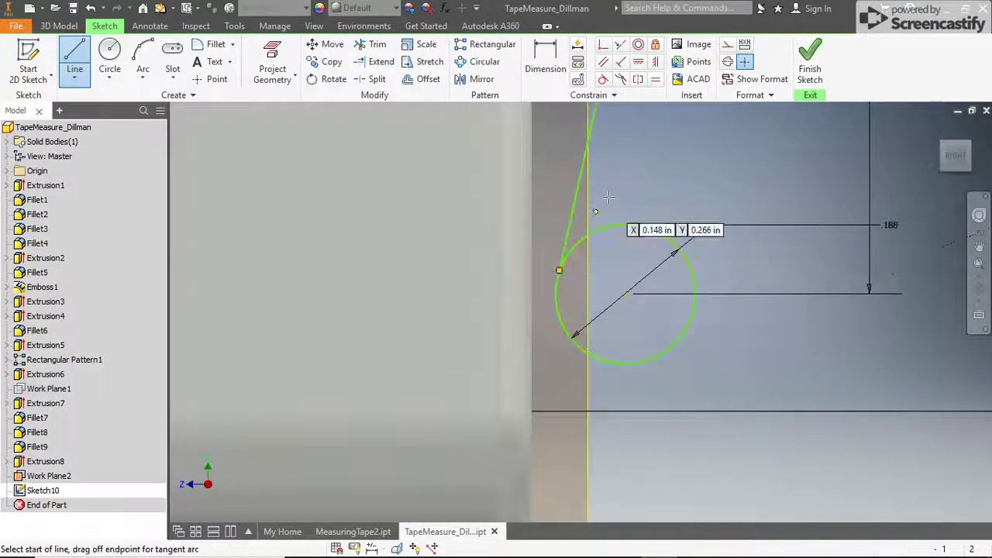
scroll(623, 174, "up", 5)
scroll(624, 167, "up", 2)
scroll(613, 148, "down", 6)
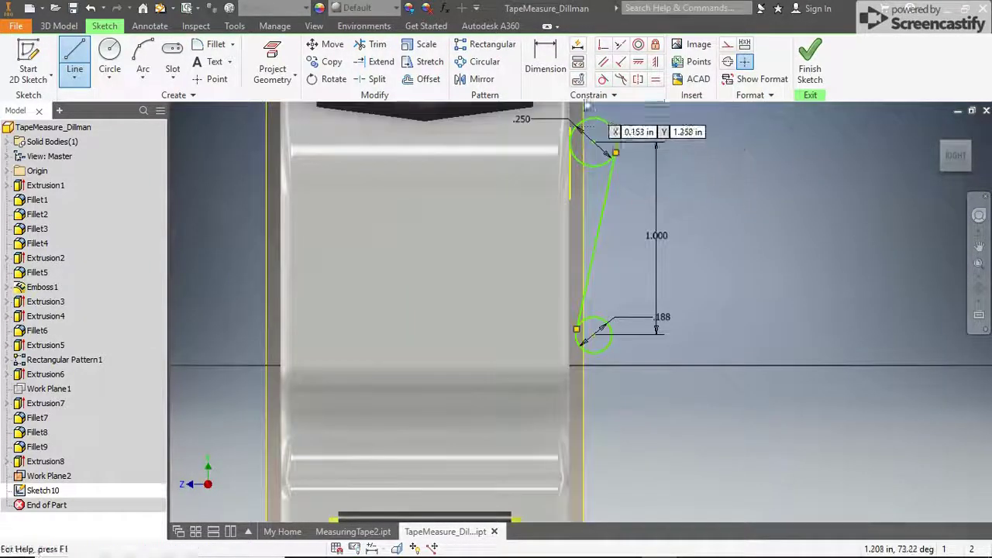
Step: Constrain the slanted line to be tangent to both the upper and the lower circle
left_click(602, 80)
scroll(642, 136, "down", 5)
left_click(553, 223)
left_click(553, 214)
scroll(562, 225, "up", 5)
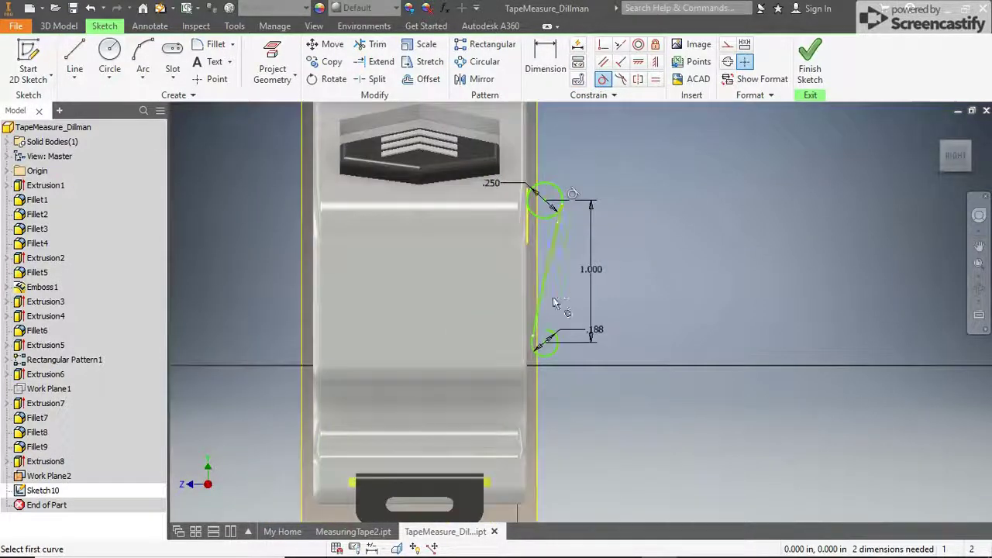
scroll(525, 342, "down", 4)
left_click(498, 377)
left_click(497, 379)
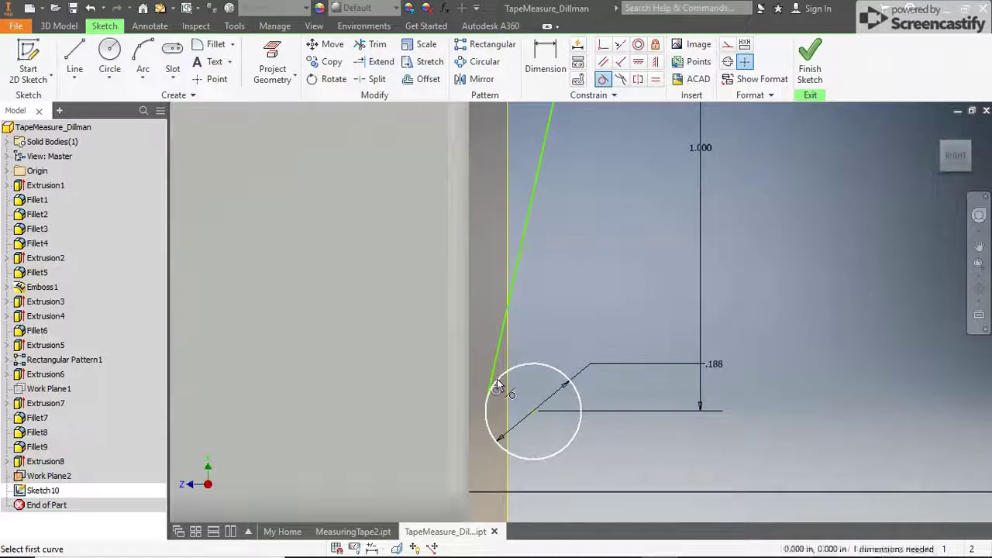
right_click(554, 299)
left_click(596, 300)
Step: Draw a vertical line from the lower circle's center down to its lowest point
scroll(589, 306, "up", 5)
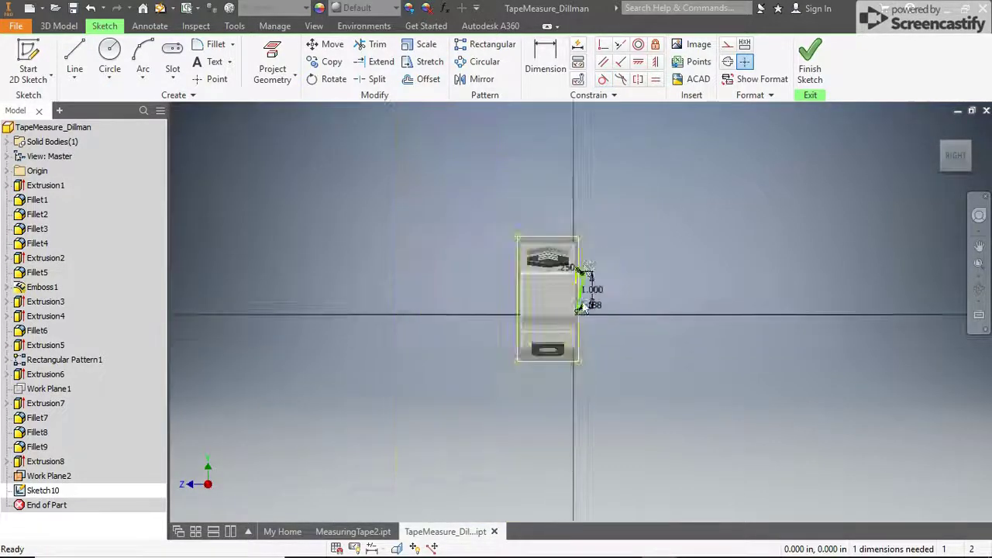
scroll(534, 178, "down", 2)
left_click(88, 48)
scroll(587, 345, "down", 8)
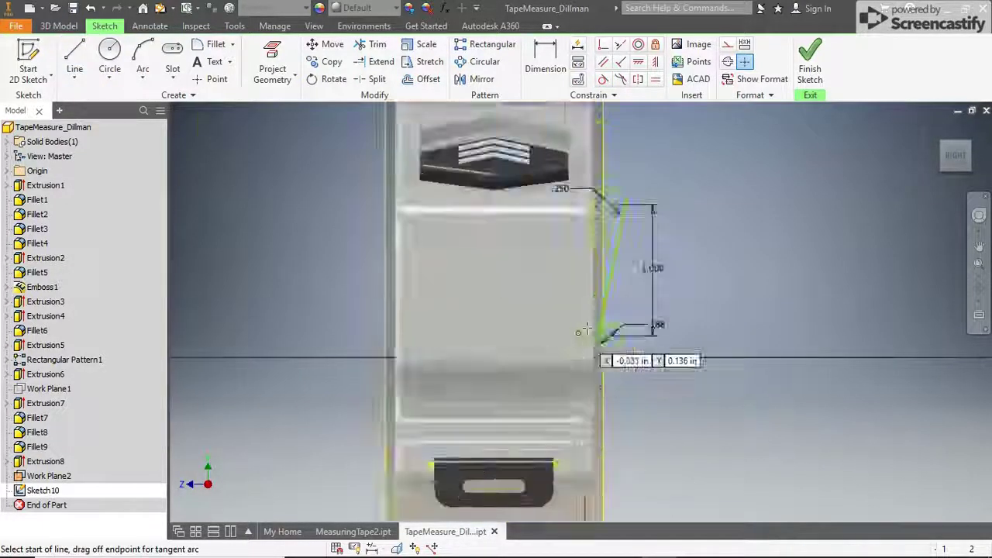
left_click(575, 319)
double_click(576, 403)
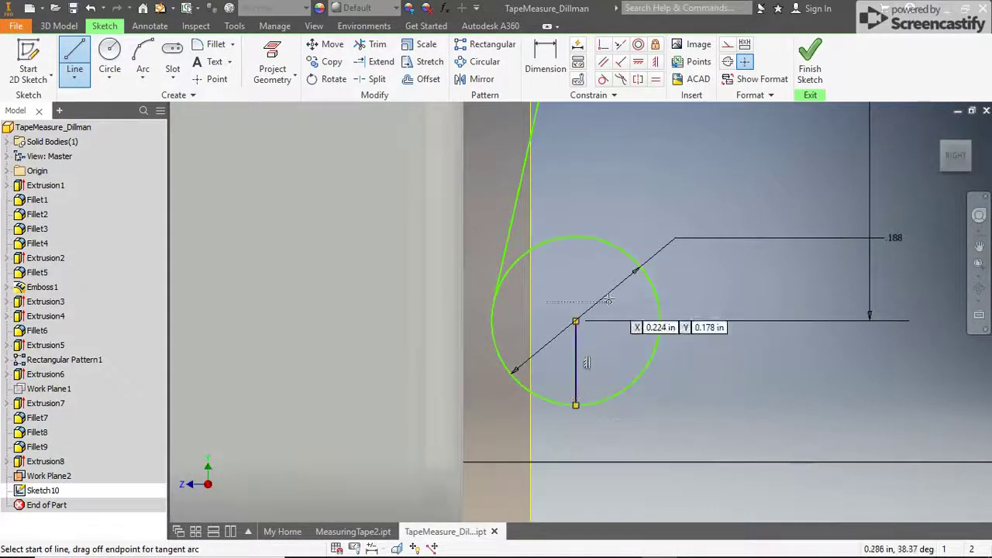
Step: Draw a 0.5 in vertical line down the housing edge from the point where the upper circle touches it
scroll(589, 279, "up", 5)
scroll(552, 232, "down", 4)
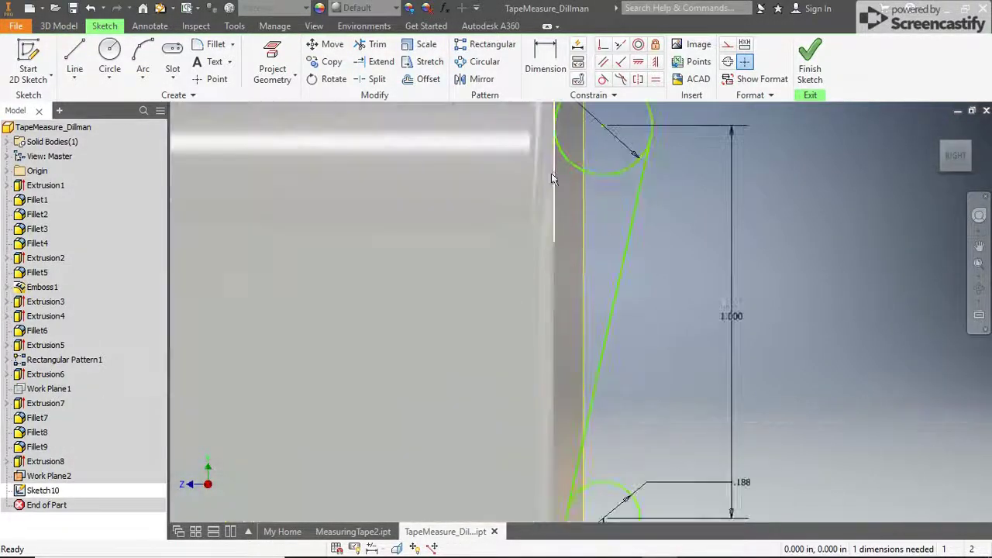
left_click(554, 127)
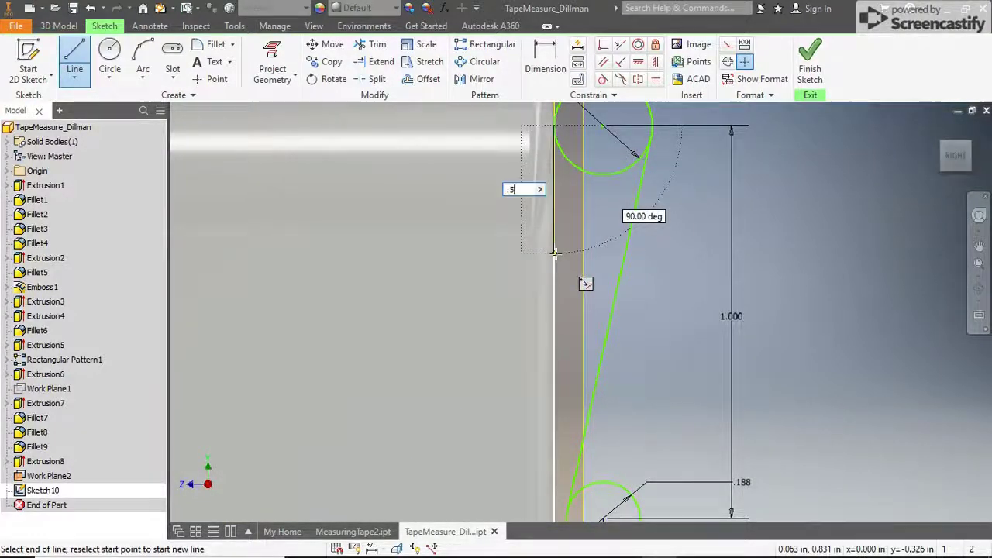
key("Return")
key("Escape")
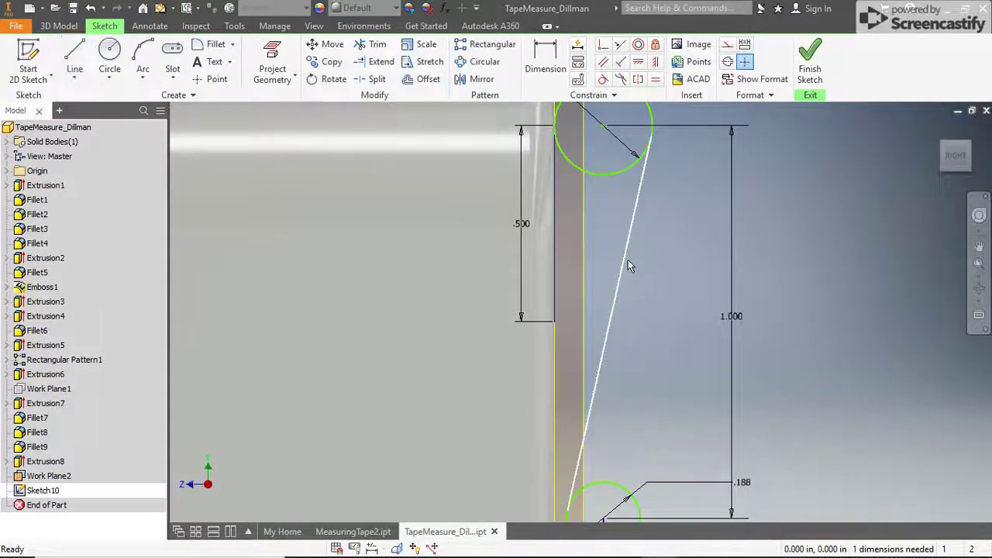
Step: Trim the upper circle to its upper arc and the lower circle to its lower quarter arc nearest the housing
key("x")
left_click(589, 171)
scroll(618, 220, "down", 2)
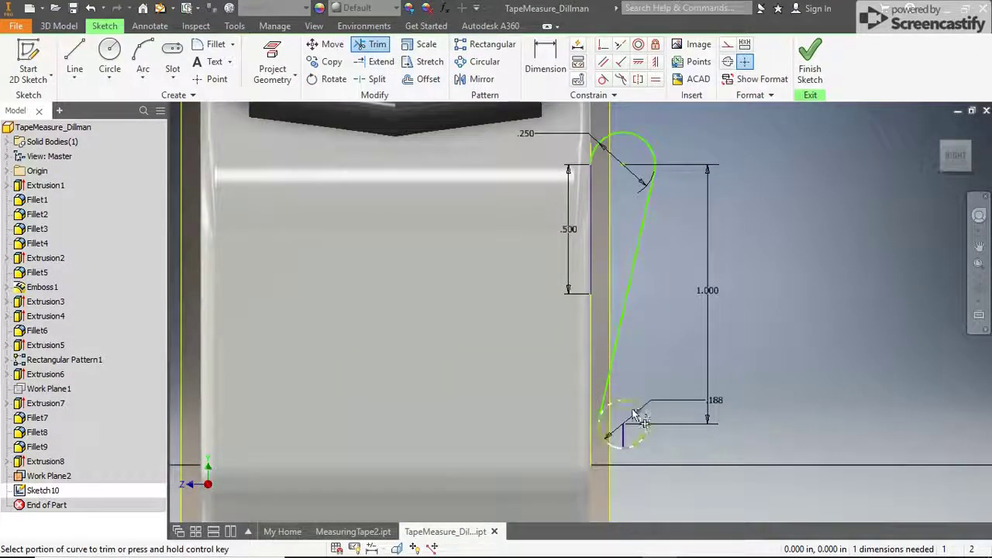
right_click(643, 314)
key("Escape")
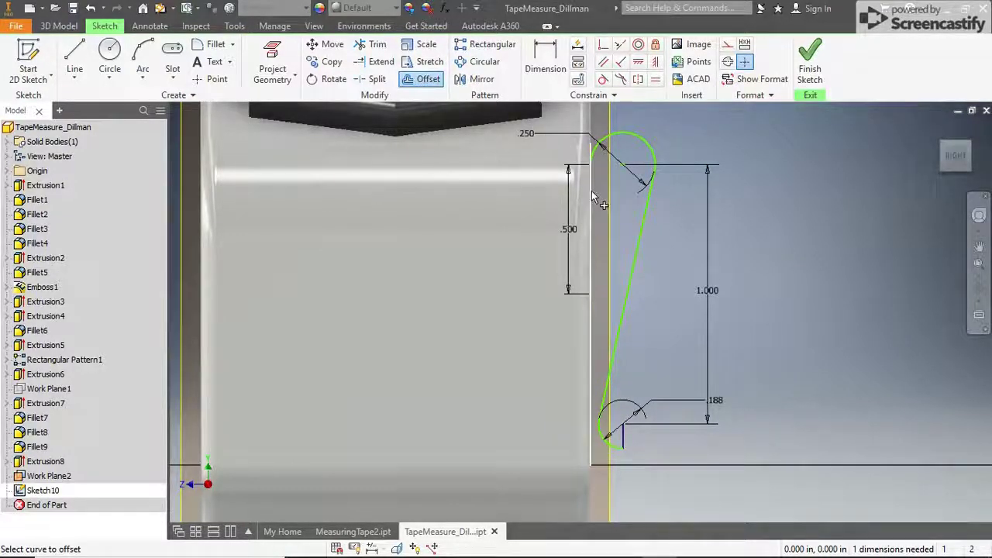
Step: Offset the clip profile by 0.02 in and close the free end of its 0.5 in leg with a short line
left_click(597, 167)
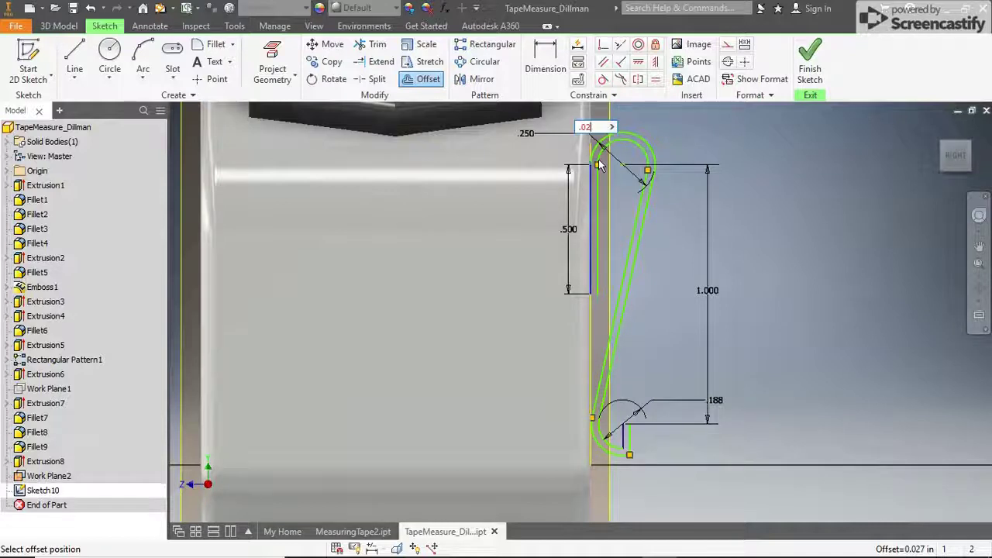
left_click(609, 171)
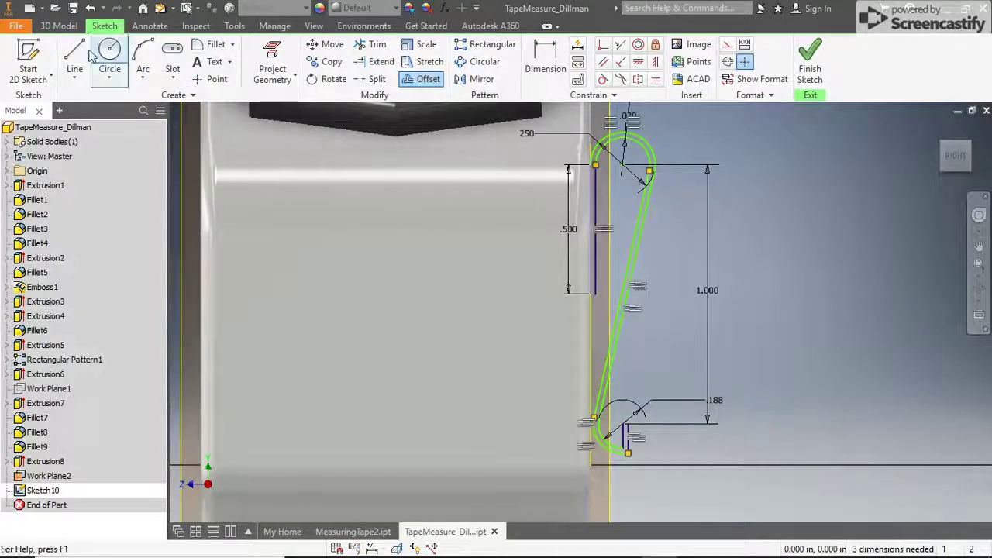
left_click(75, 56)
scroll(507, 262, "up", 3)
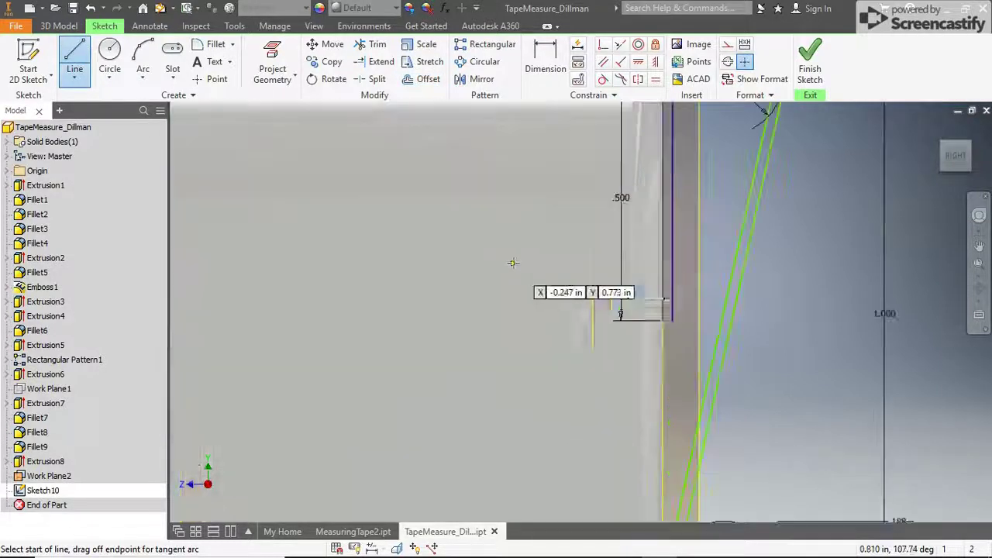
left_click(664, 317)
left_click(671, 318)
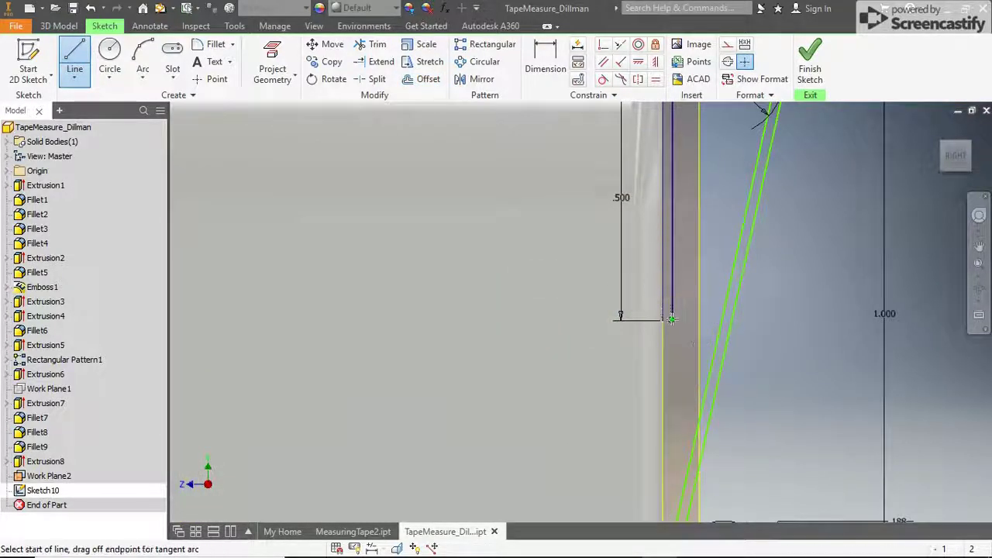
Step: Close the clip profile's lower end, remove the leftover vertical line pieces there, and finish the sketch
scroll(672, 317, "down", 3)
scroll(675, 437, "up", 3)
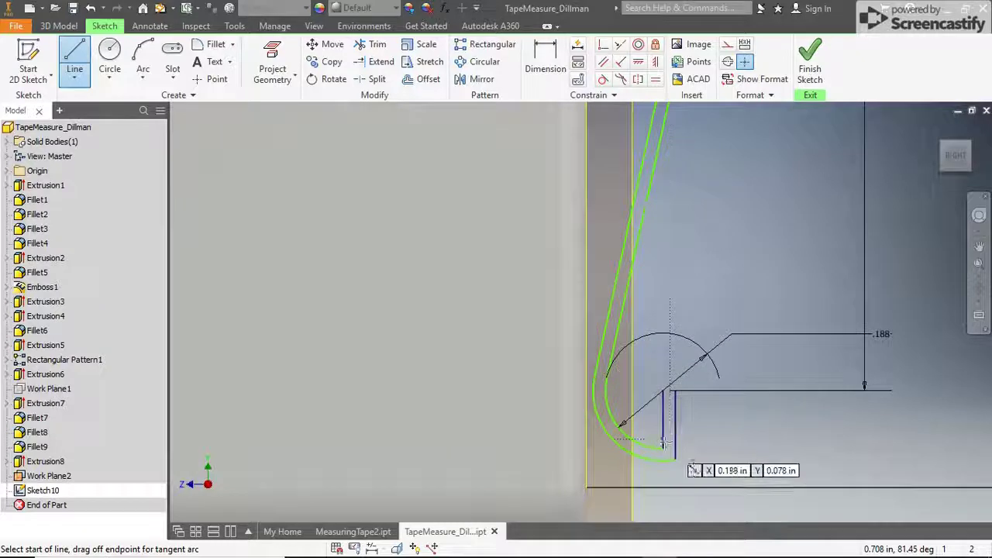
key("Escape")
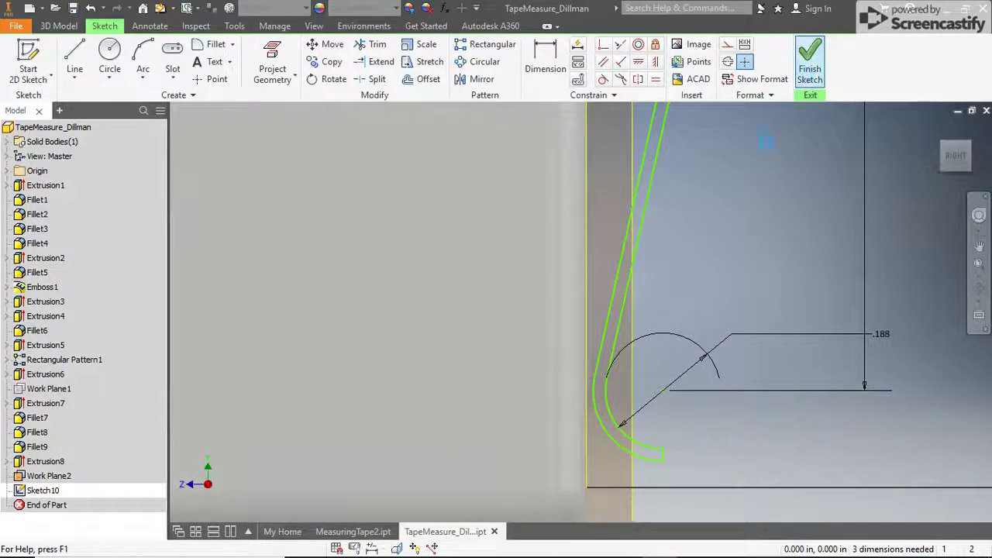
left_click(809, 62)
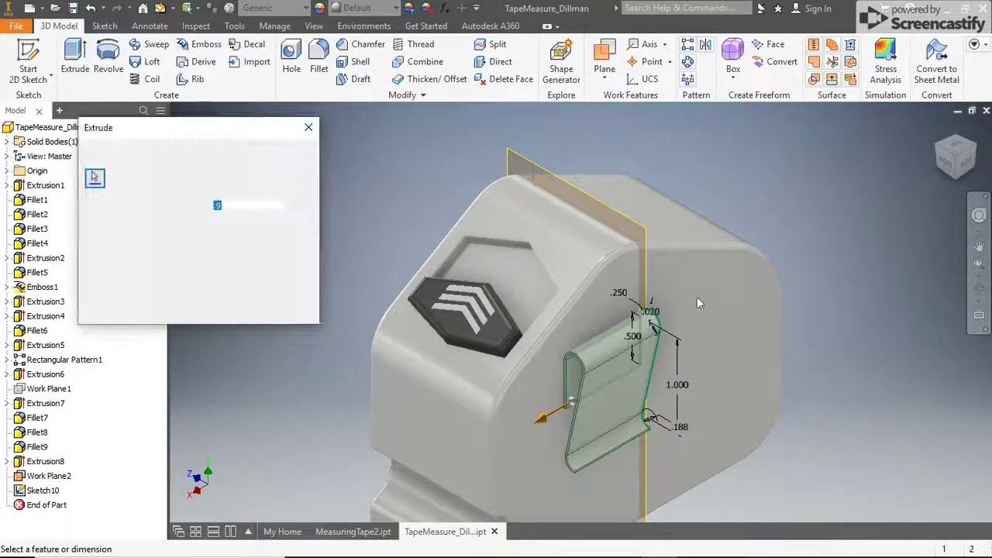
Step: Extrude the clip profile 1 in symmetrically about the midplane and round the clip's two lower corners with 1/16 in fillets
left_click(263, 230)
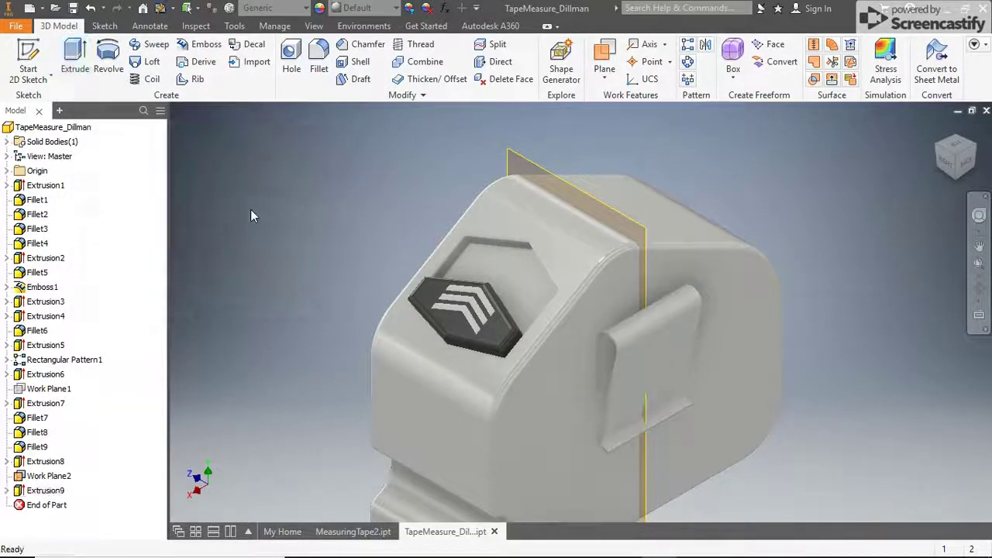
left_click(318, 65)
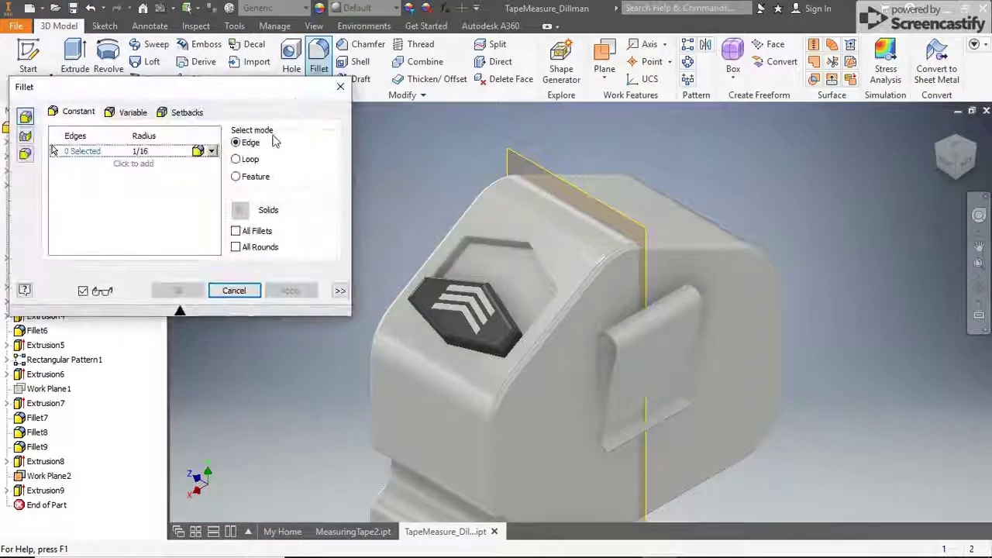
scroll(602, 454, "up", 5)
scroll(602, 454, "up", 3)
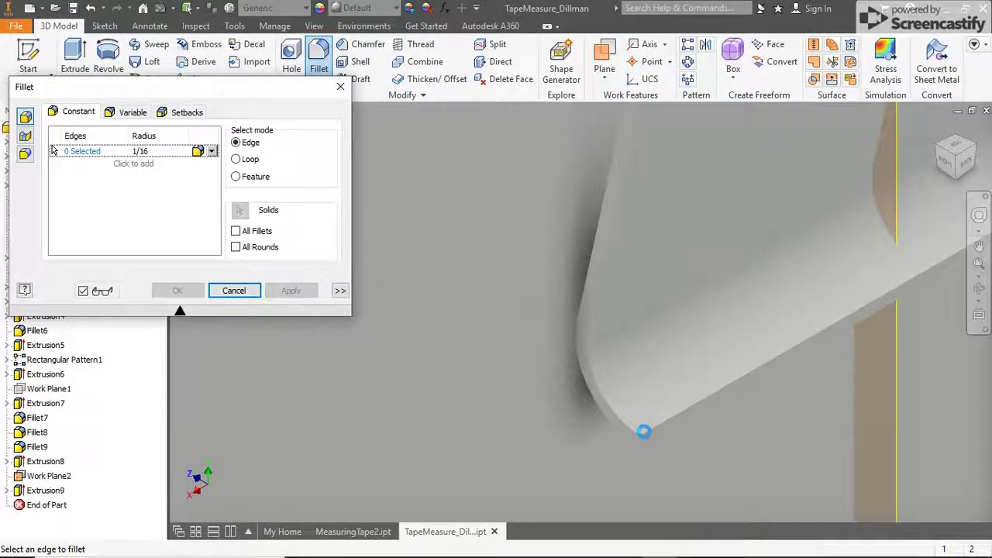
scroll(644, 432, "up", 3)
left_click(657, 437)
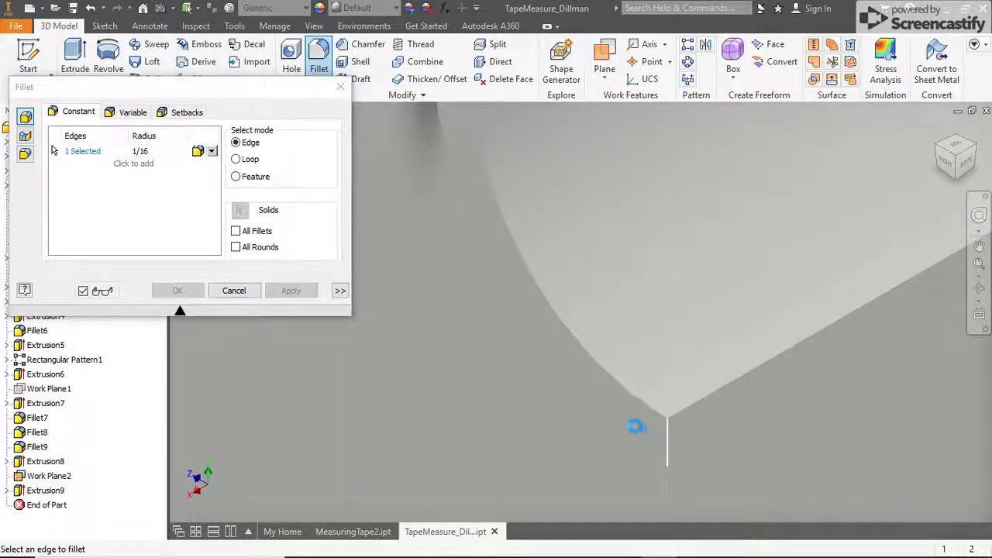
scroll(636, 426, "down", 4)
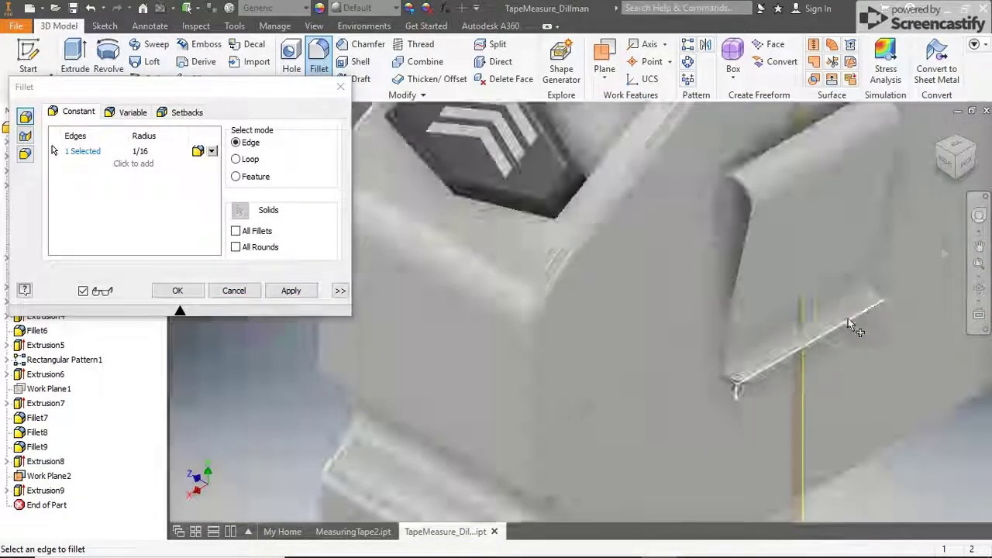
scroll(804, 324, "up", 4)
left_click(779, 324)
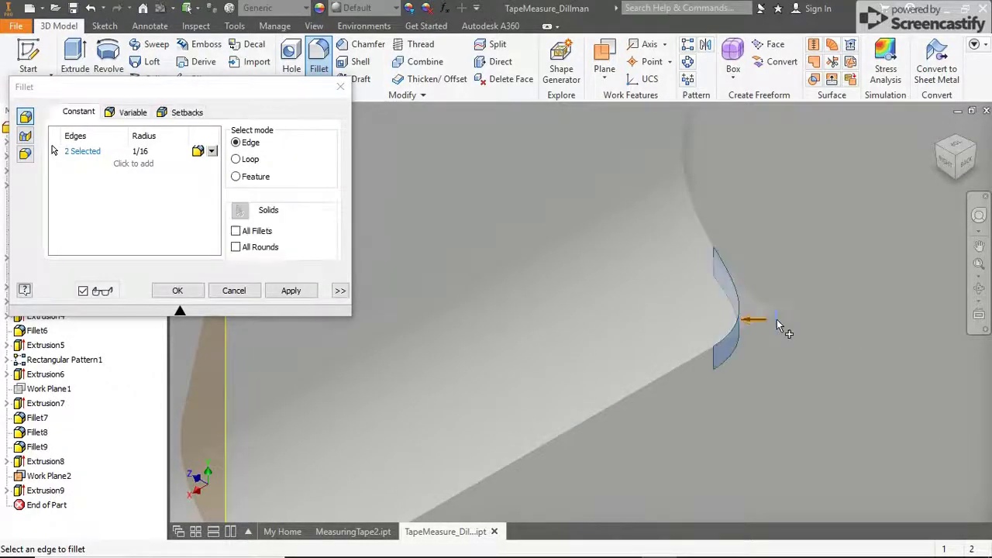
scroll(779, 324, "down", 5)
left_click(290, 291)
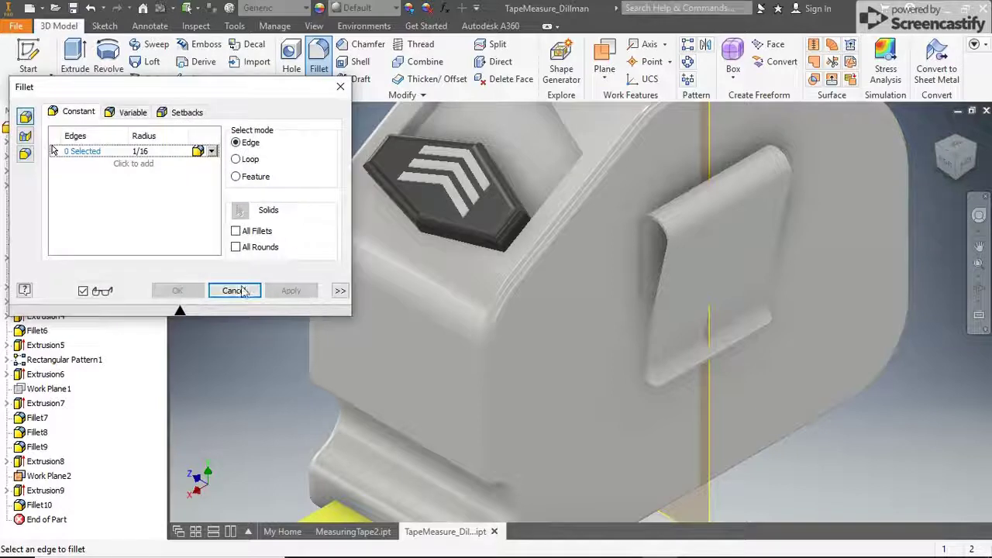
left_click(243, 290)
Step: Hide the work plane running through the housing and clip
scroll(422, 320, "down", 5)
scroll(432, 254, "up", 2)
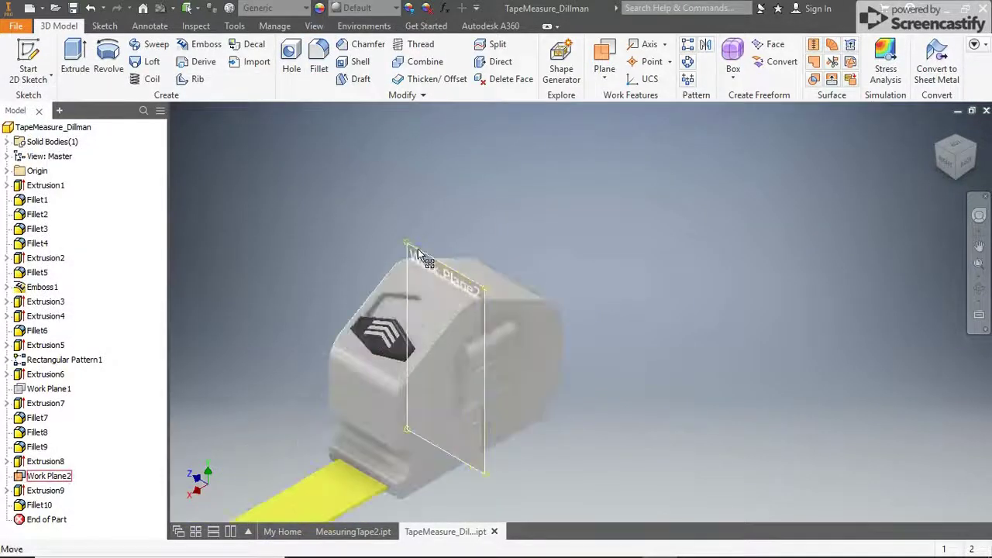
right_click(418, 254)
left_click(448, 238)
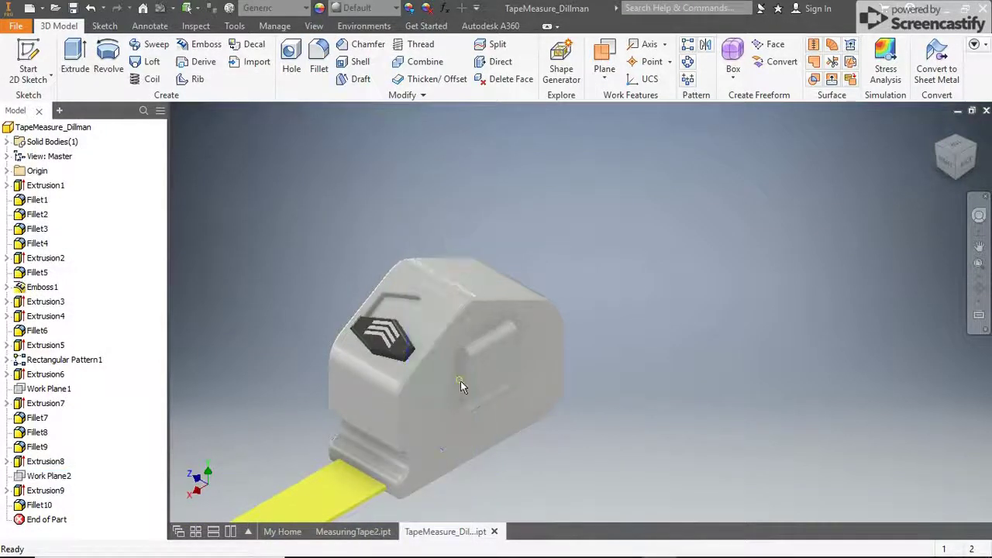
Step: Sketch a 0.5 in diameter circle on the clip's outer face, centred on the midpoint of its horizontal edge, and finish the sketch
scroll(461, 380, "up", 3)
left_click(28, 56)
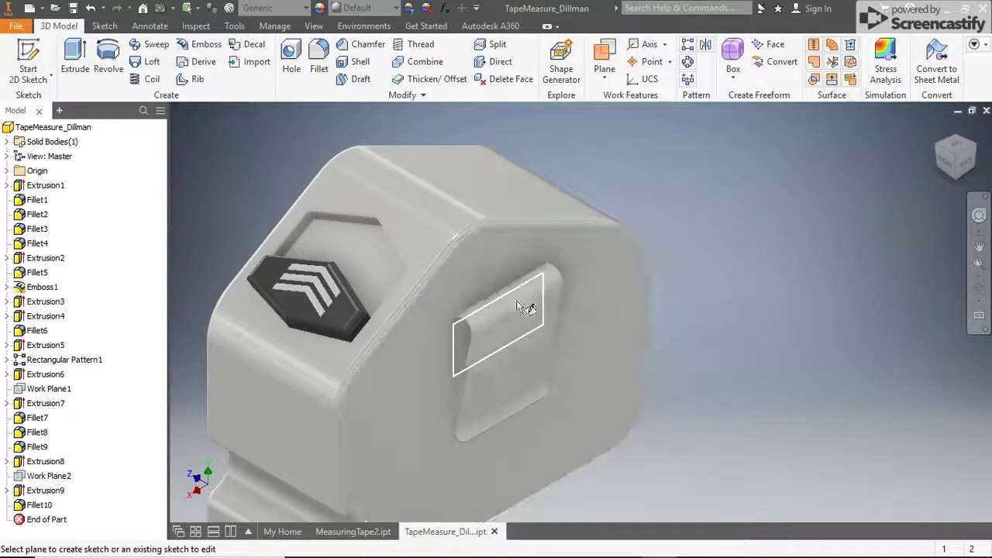
left_click(515, 344)
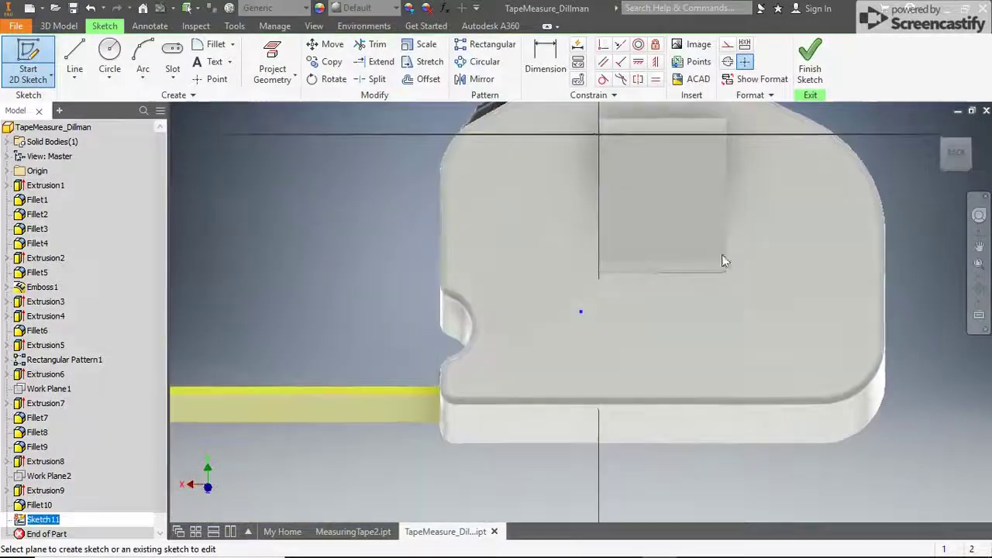
left_click(109, 51)
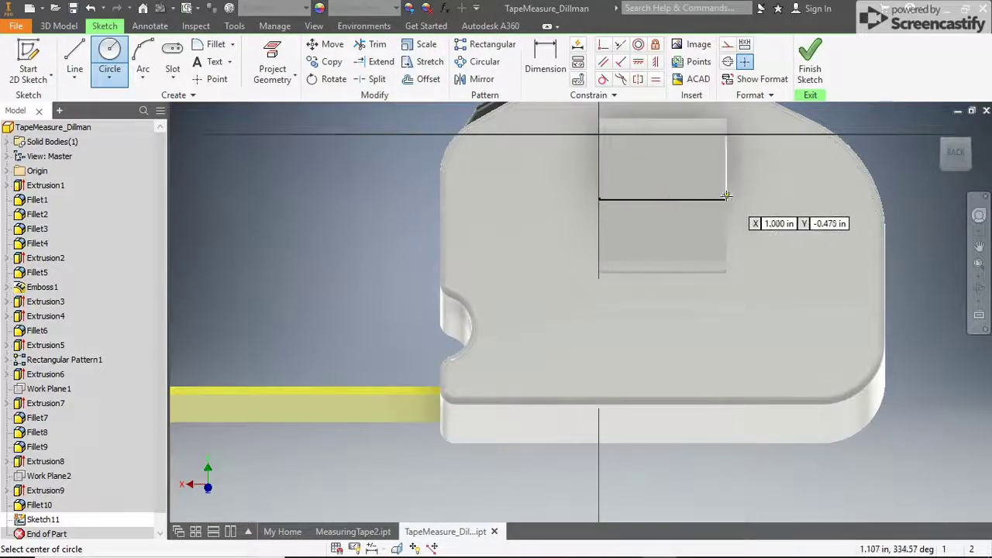
left_click(663, 199)
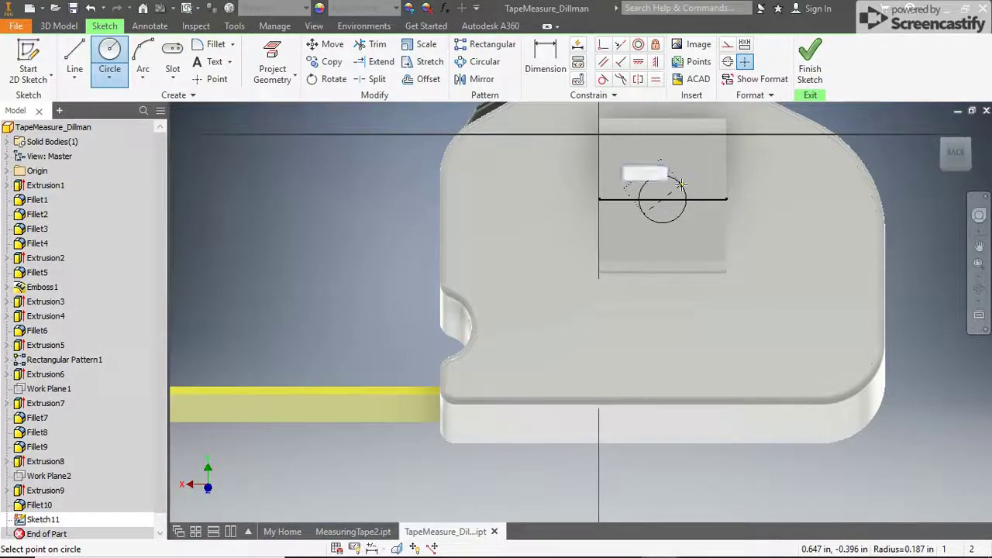
key("Return")
left_click(810, 70)
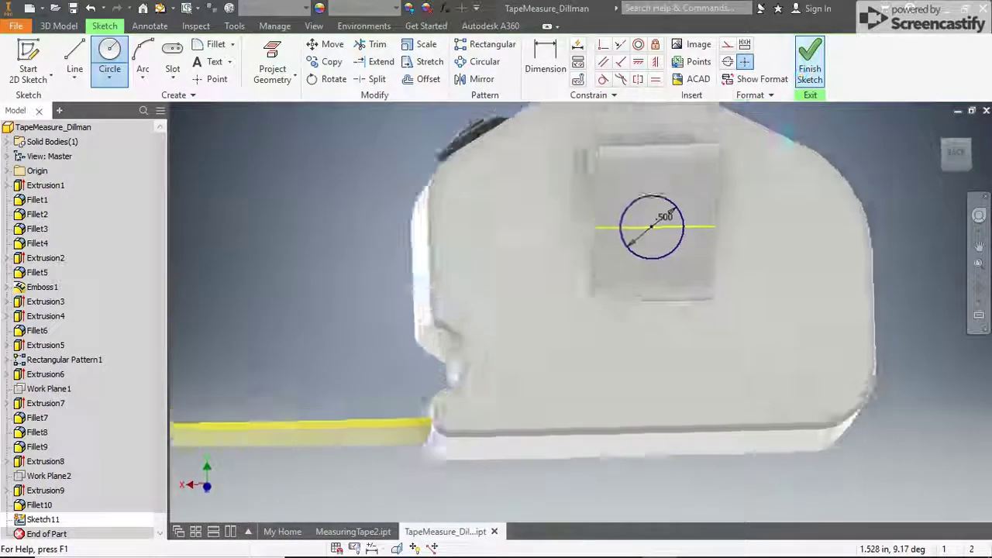
Step: Cut the circle 0.02 in deep into the belt clip with Extrude
left_click(86, 67)
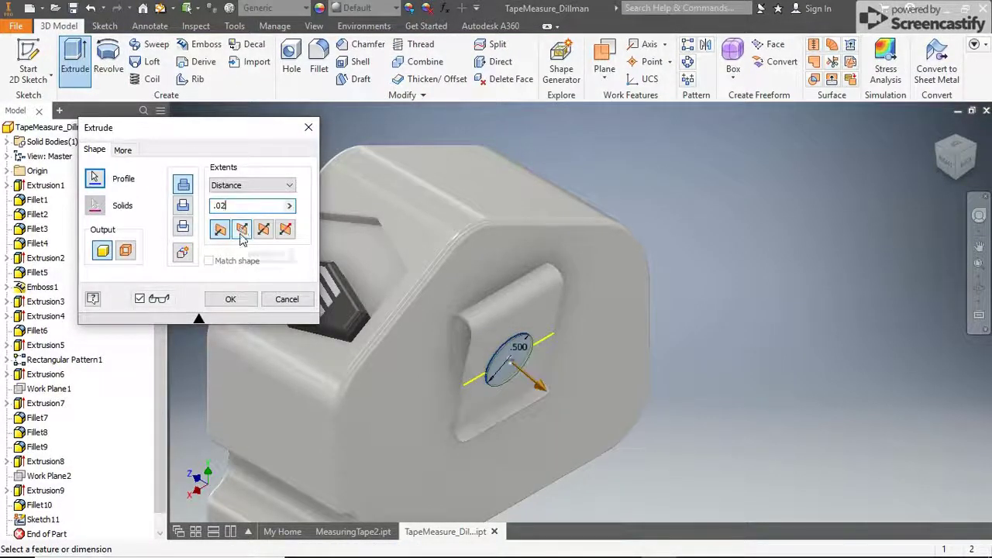
left_click(242, 232)
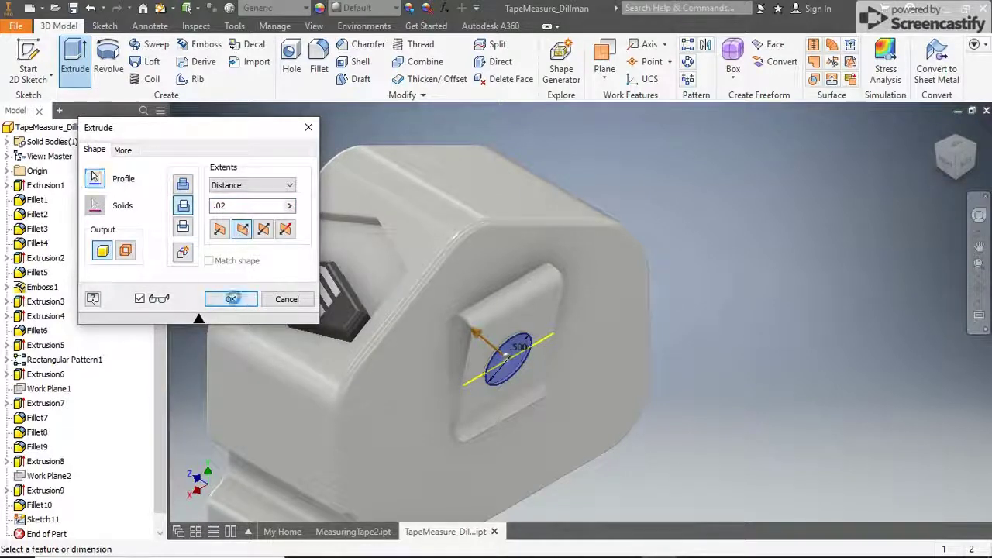
left_click(230, 298)
Step: Apply the Dark Gray appearance to the whole belt clip and save the part
key("F6")
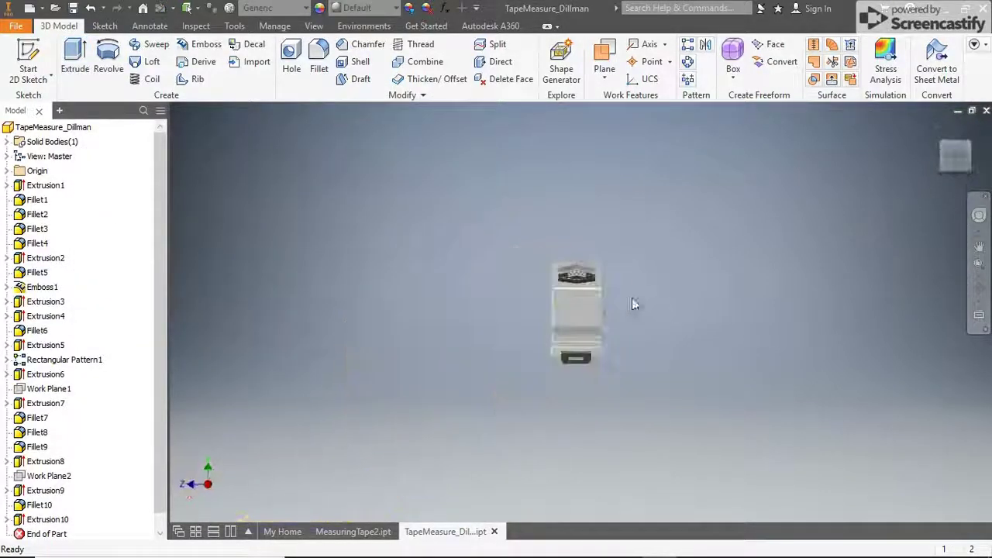
scroll(619, 306, "up", 5)
key("ctrl+shift+a")
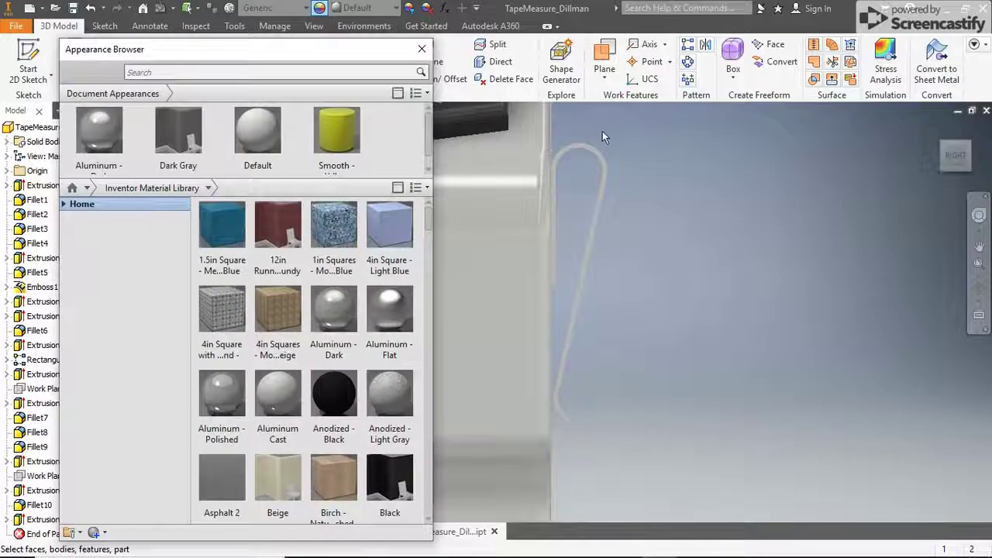
left_click(556, 452)
left_click(178, 138)
left_click(421, 49)
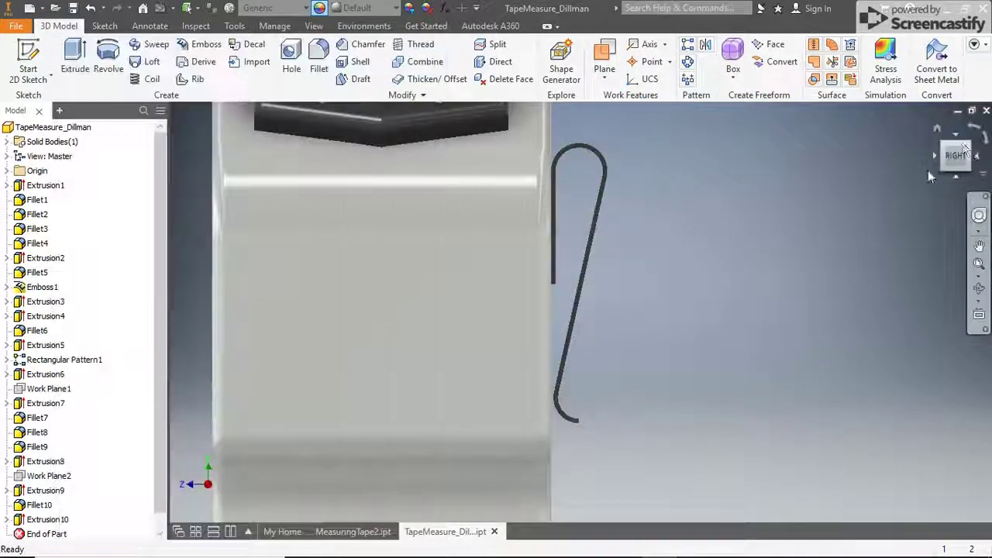
left_click(967, 149)
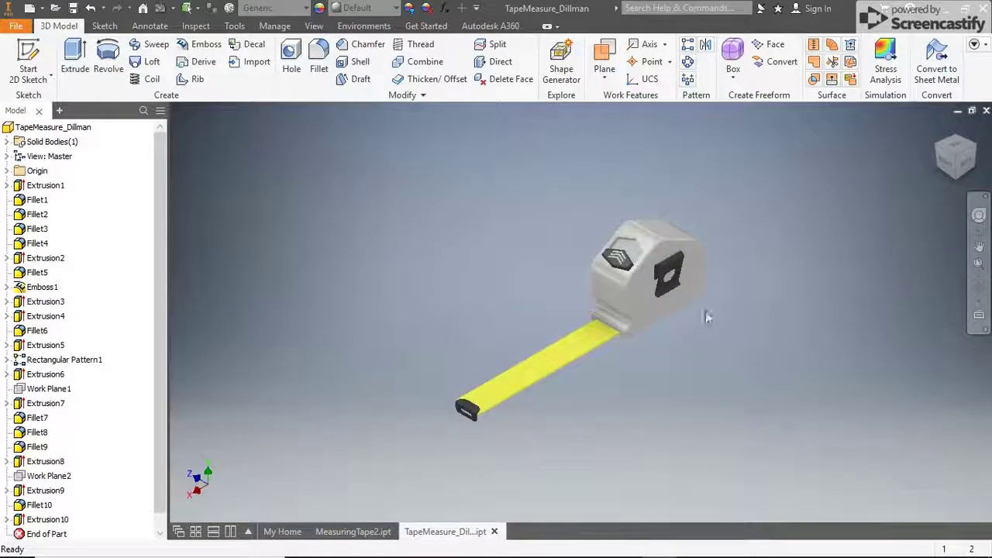
scroll(667, 331, "down", 4)
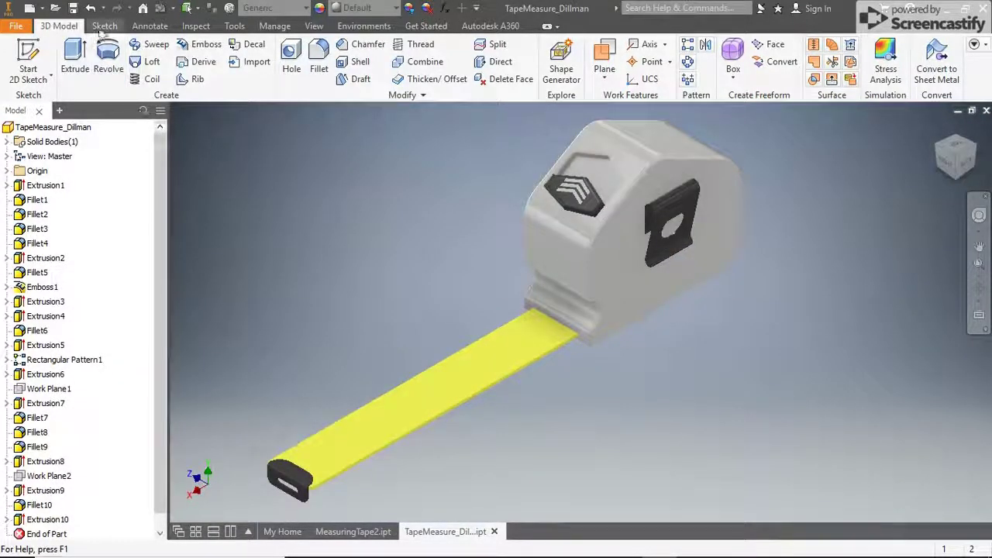
left_click(73, 7)
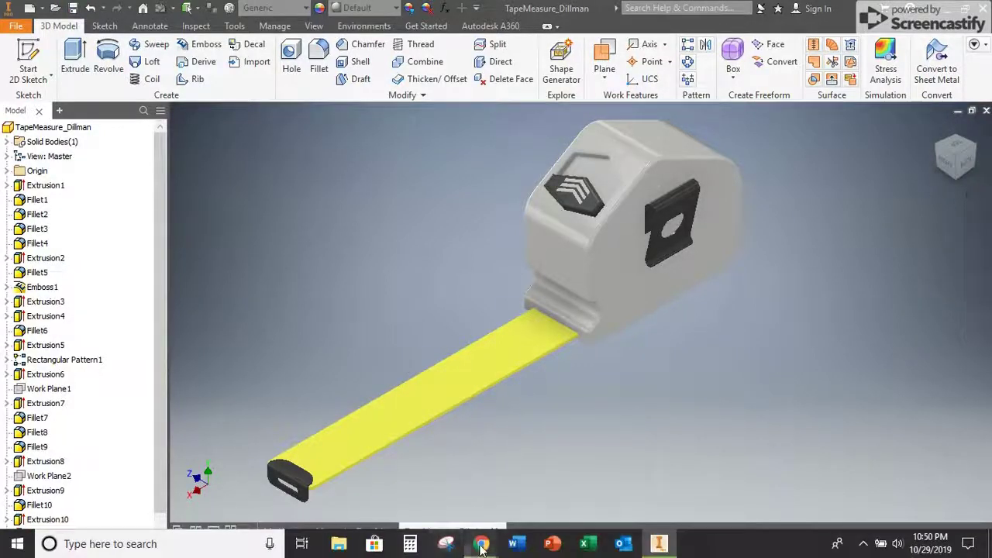
Step: Switch to Chrome to view the tape measure image results, and return to Inventor
mouse_move(453, 545)
left_click(402, 480)
mouse_move(610, 548)
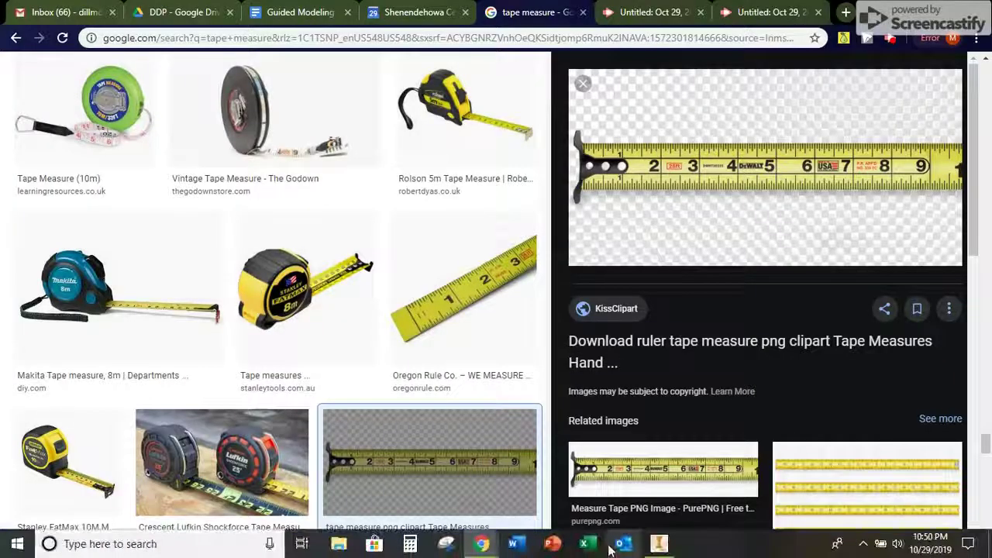
left_click(657, 544)
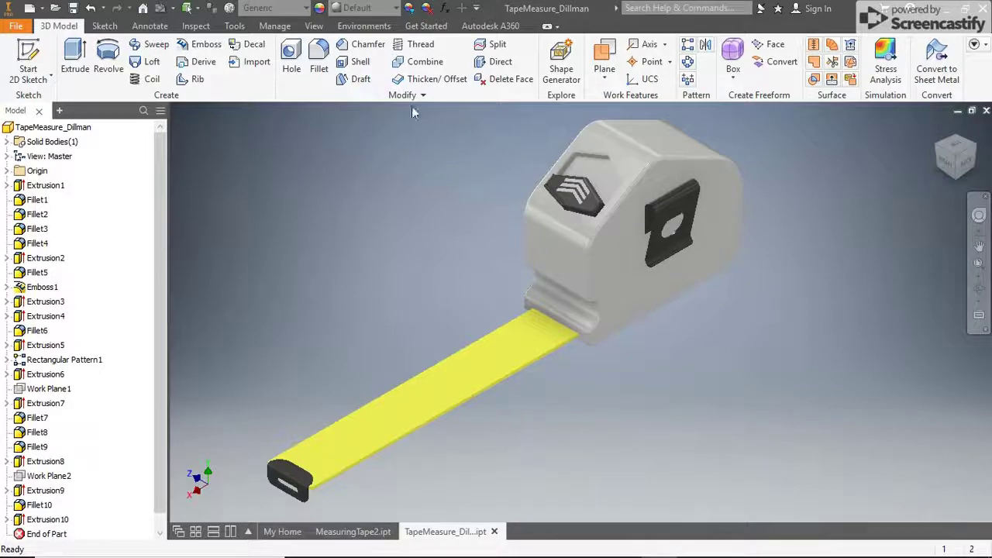
Step: Start a sketch on the yellow tape's top face and insert the image Tape-Measure-PNG-Photo beside the model
left_click(43, 53)
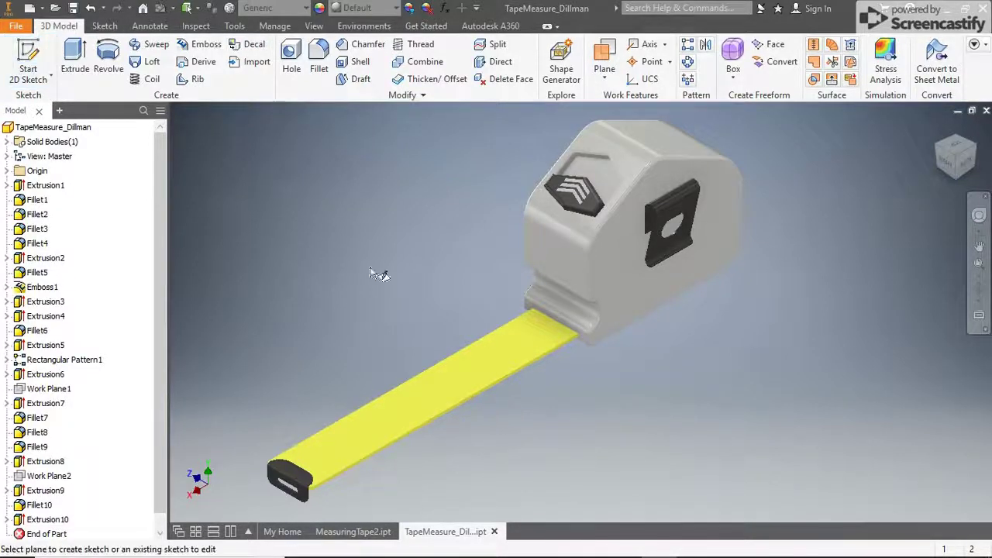
left_click(467, 373)
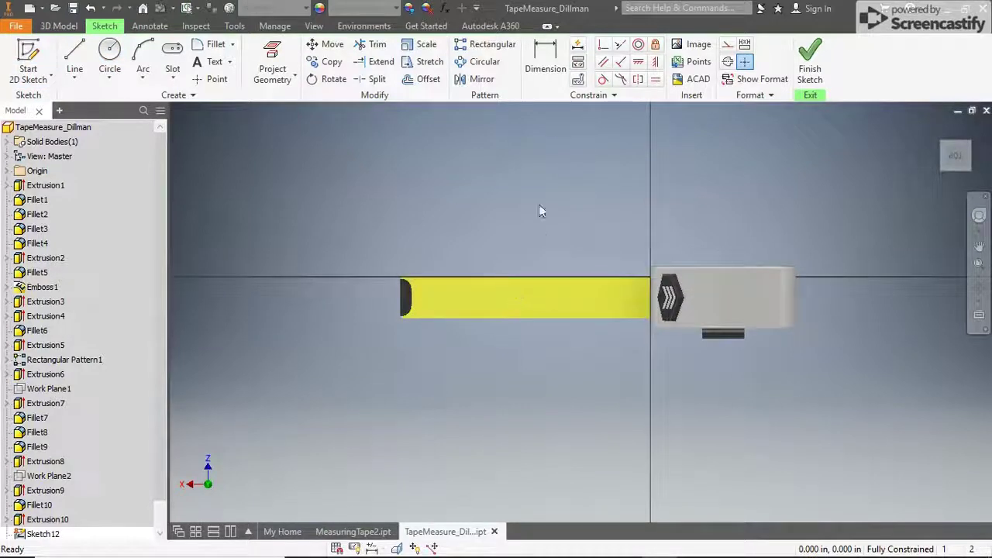
left_click(698, 45)
scroll(542, 256, "down", 2)
left_click(424, 306)
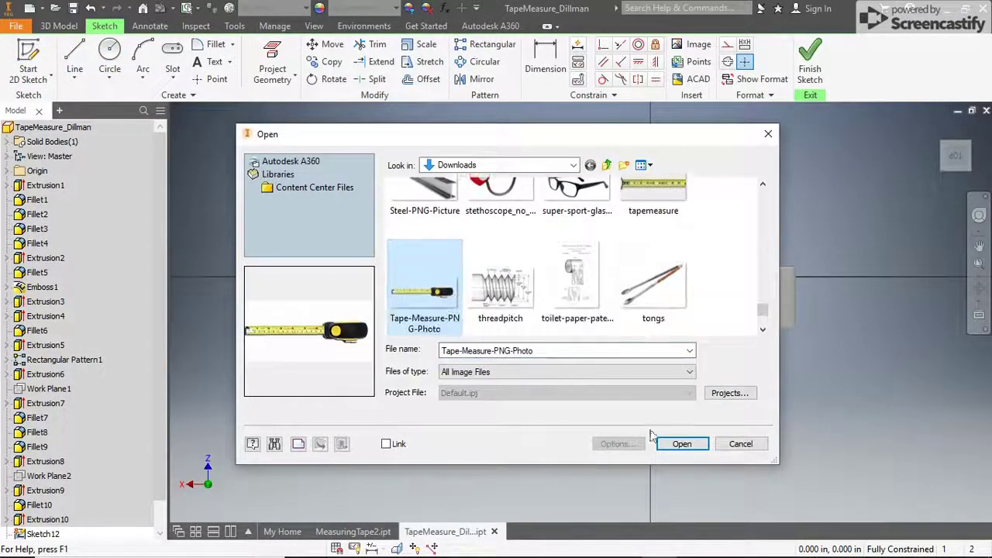
left_click(682, 443)
scroll(720, 355, "up", 2)
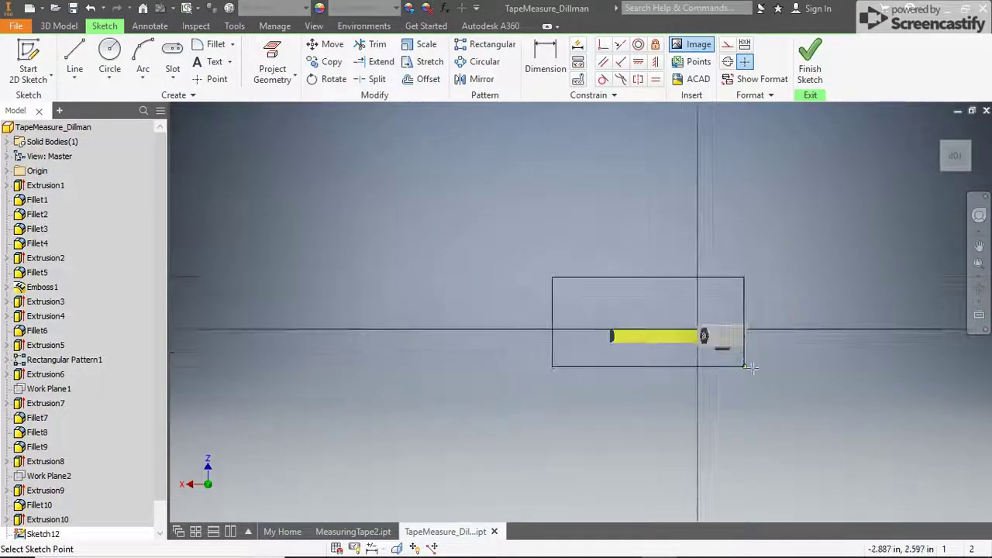
left_click(784, 316)
Step: Resize and move the image so its printed tape overlays the modelled yellow tape, and finish the sketch
left_click_drag(783, 316, 930, 231)
mouse_move(785, 234)
left_mouse_down()
mouse_move(697, 287)
mouse_move(659, 231)
left_mouse_up()
mouse_move(752, 202)
left_mouse_down()
mouse_move(713, 280)
mouse_move(703, 341)
left_mouse_up()
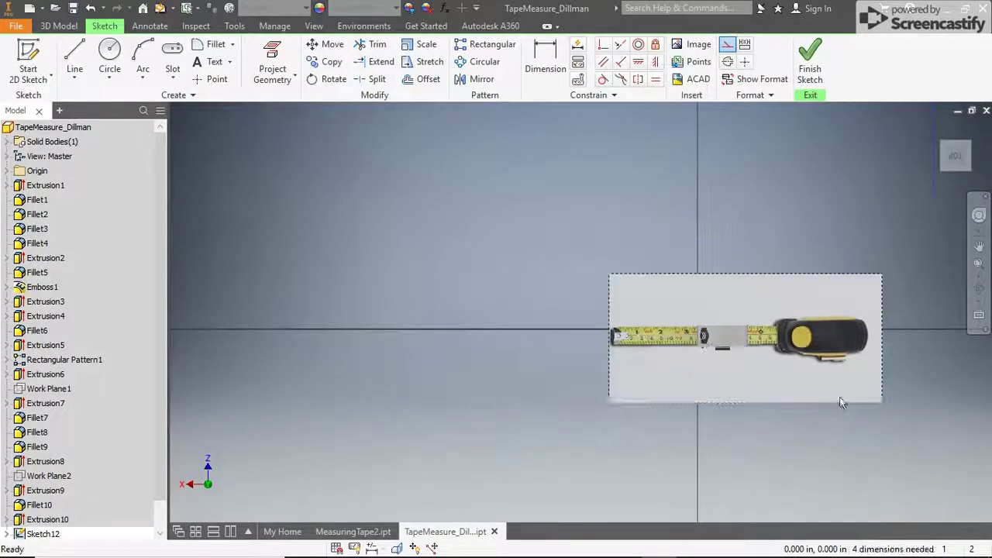
mouse_move(609, 403)
left_mouse_down()
mouse_move(672, 392)
mouse_move(653, 379)
mouse_move(609, 394)
mouse_move(670, 385)
mouse_move(653, 376)
left_mouse_up()
left_click(811, 68)
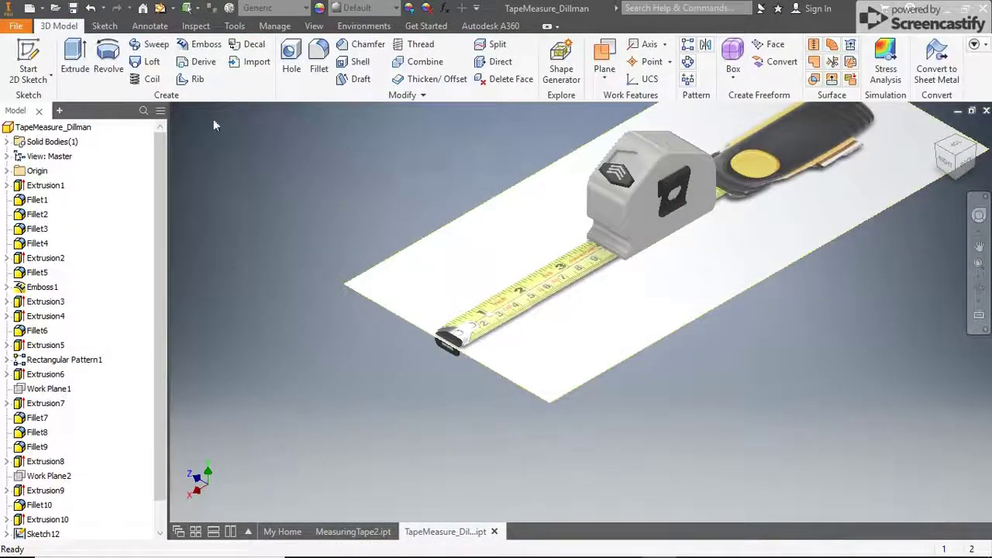
Step: Apply the tape measure image as a decal on the yellow tape's top face, without wrapping and with chained faces
left_click(246, 48)
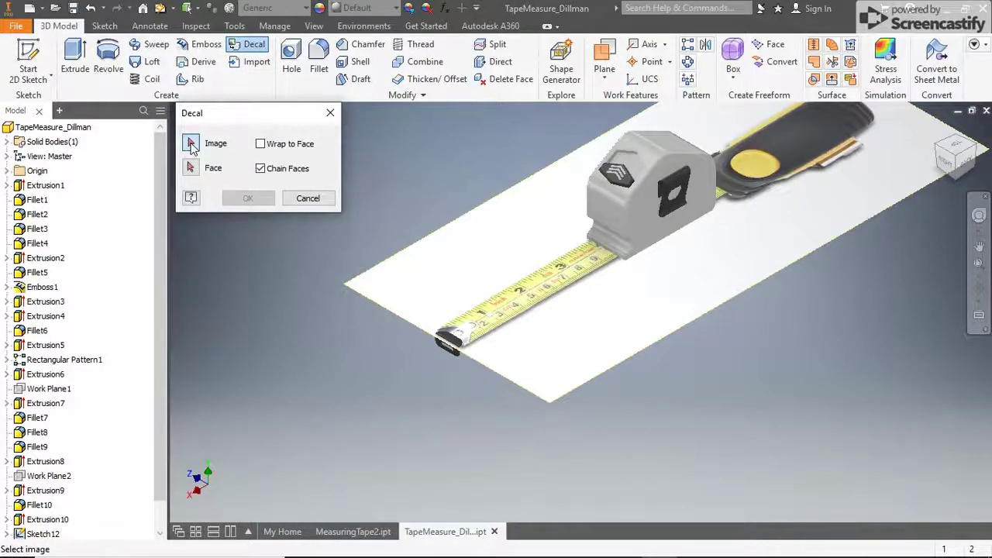
left_click(389, 272)
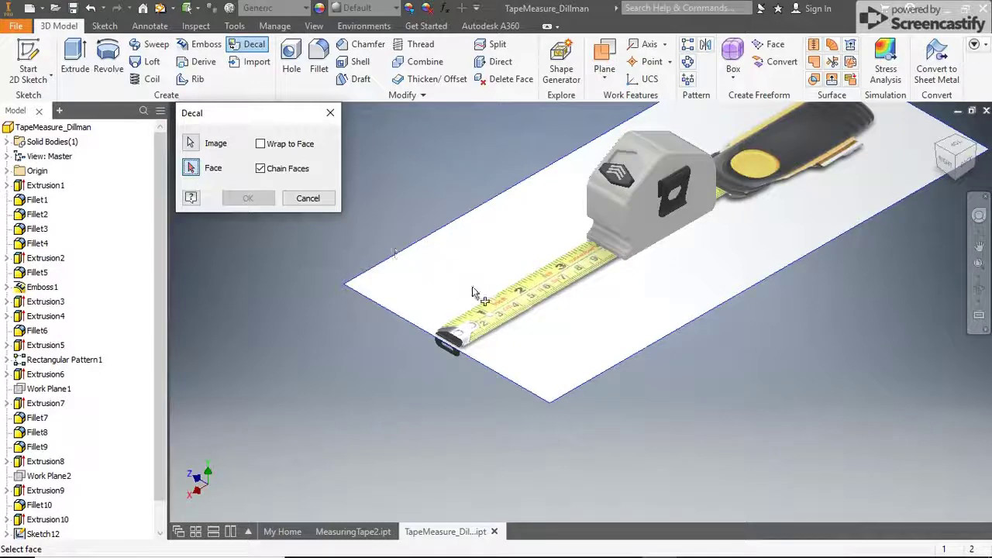
left_click(495, 309)
left_click(263, 199)
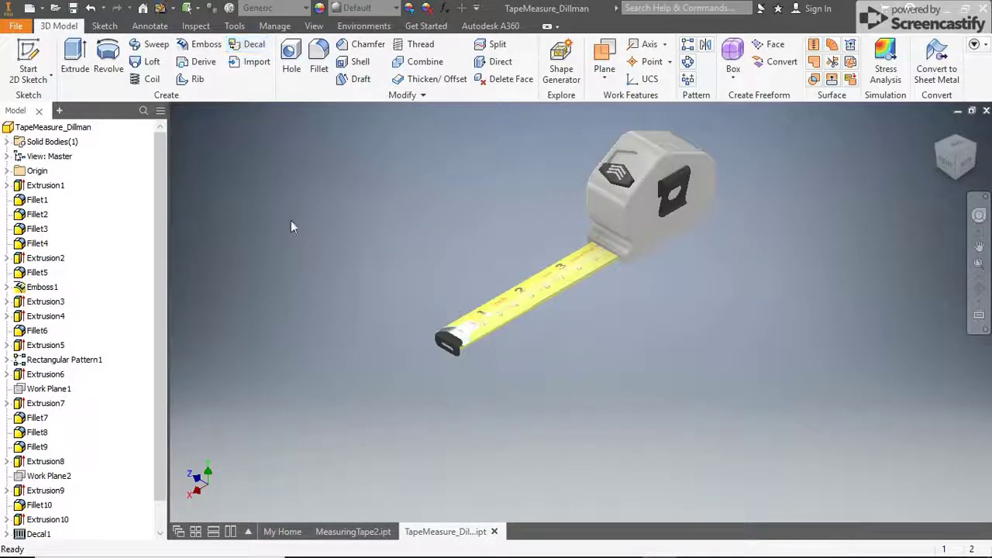
Step: Examine the decal on the tape up close, the whole tape measure from its other side, and the decal feature's sketch
scroll(502, 296, "up", 3)
scroll(502, 296, "up", 2)
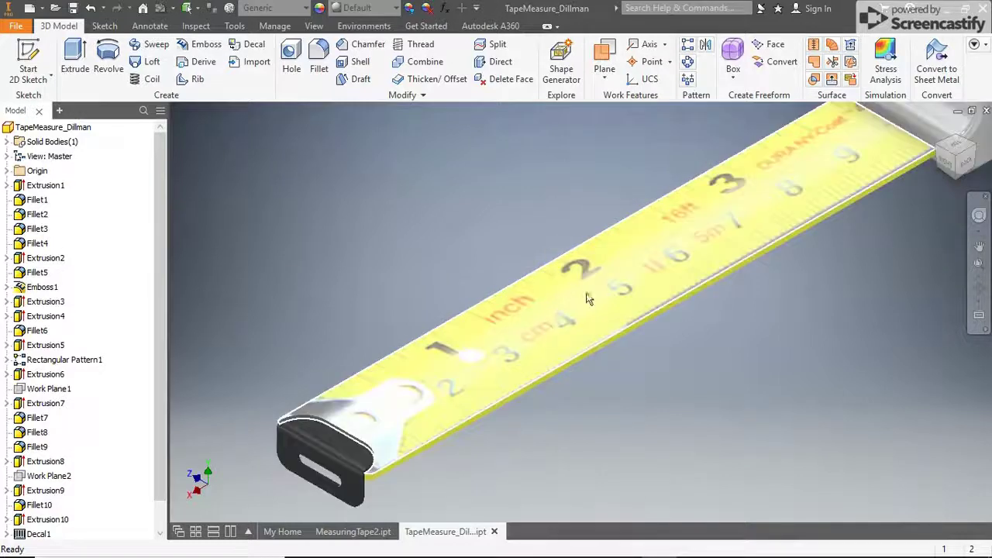
scroll(635, 279, "down", 5)
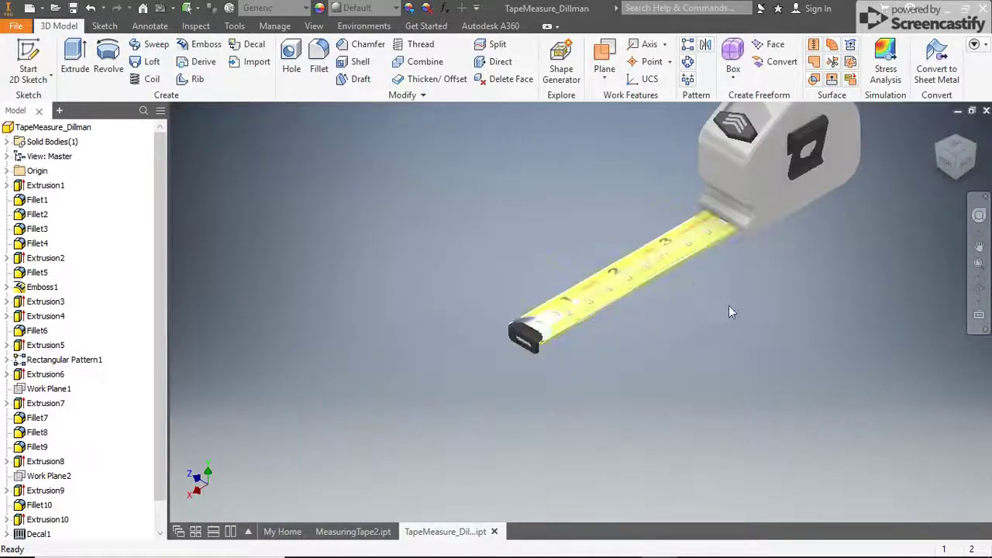
left_click(946, 159)
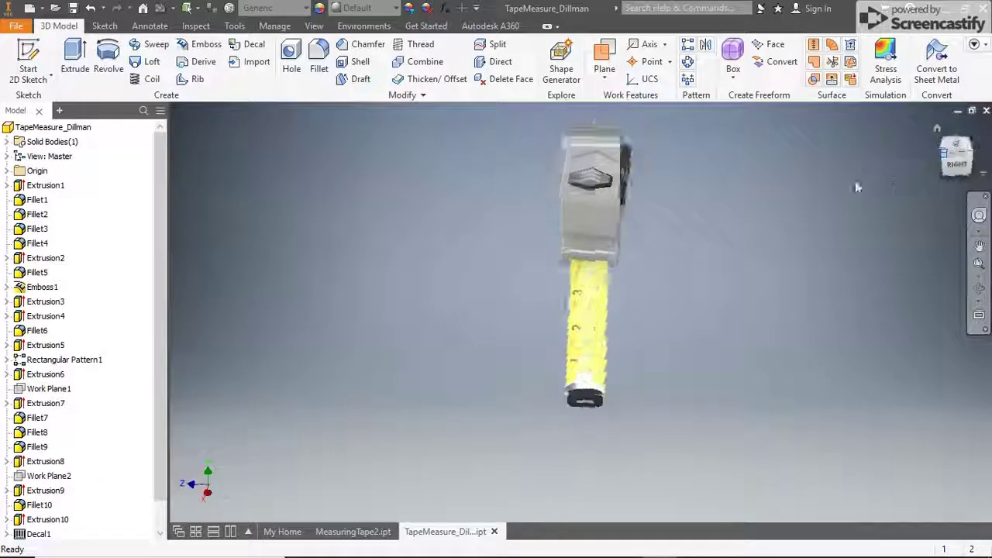
scroll(97, 475, "down", 1)
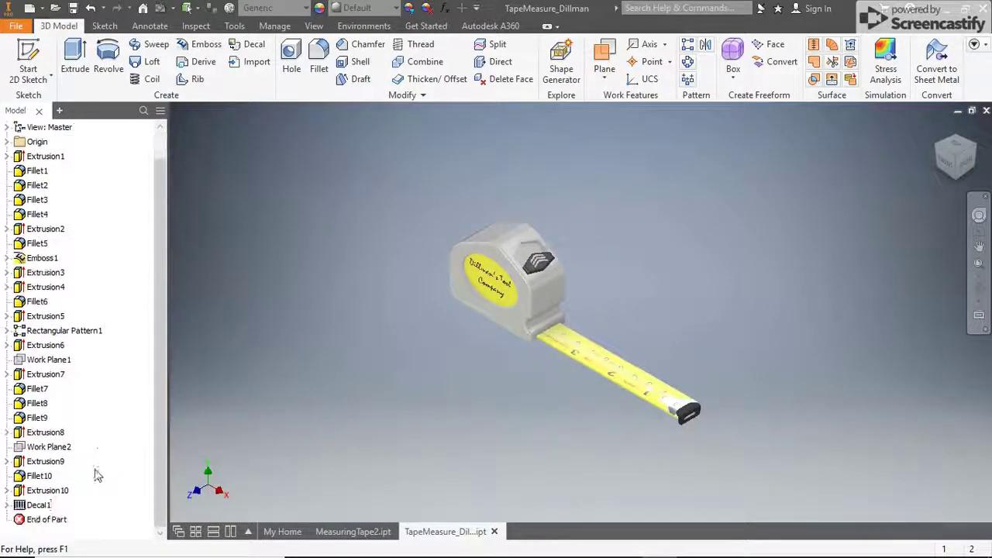
left_click(7, 504)
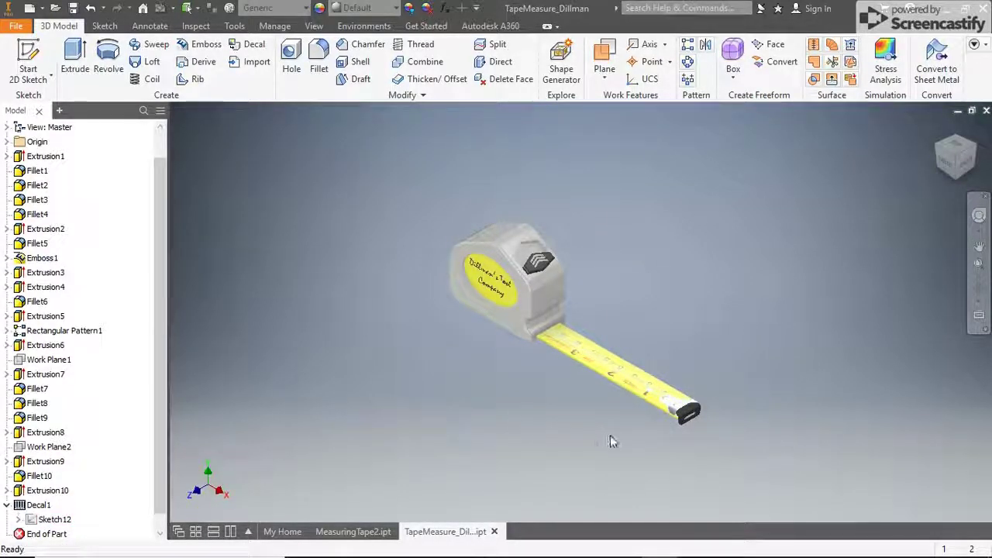
scroll(627, 419, "up", 1)
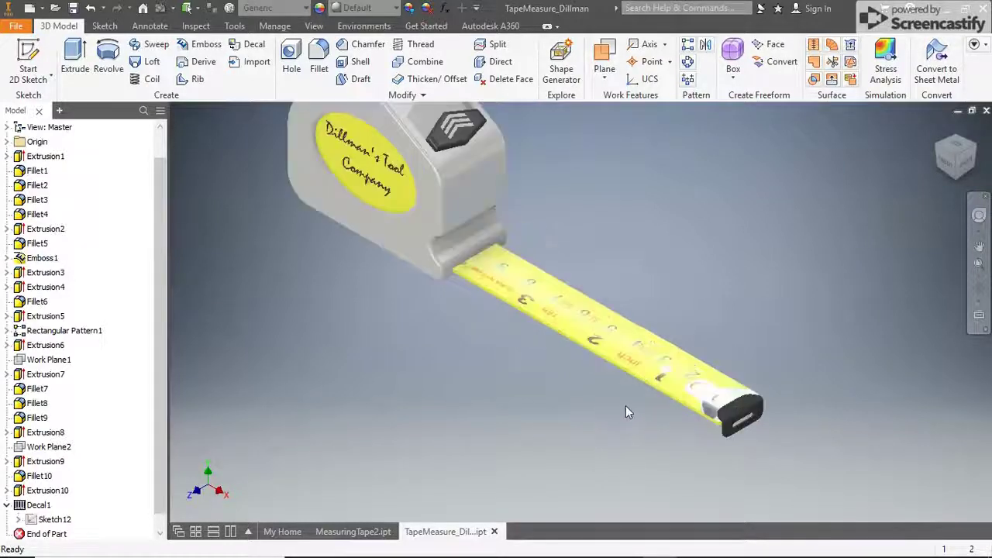
scroll(624, 411, "down", 1)
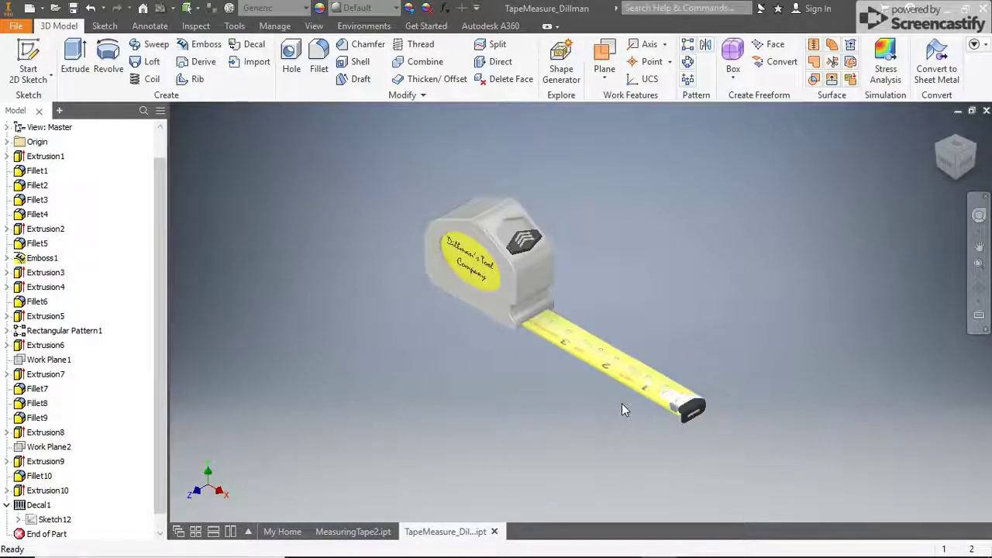